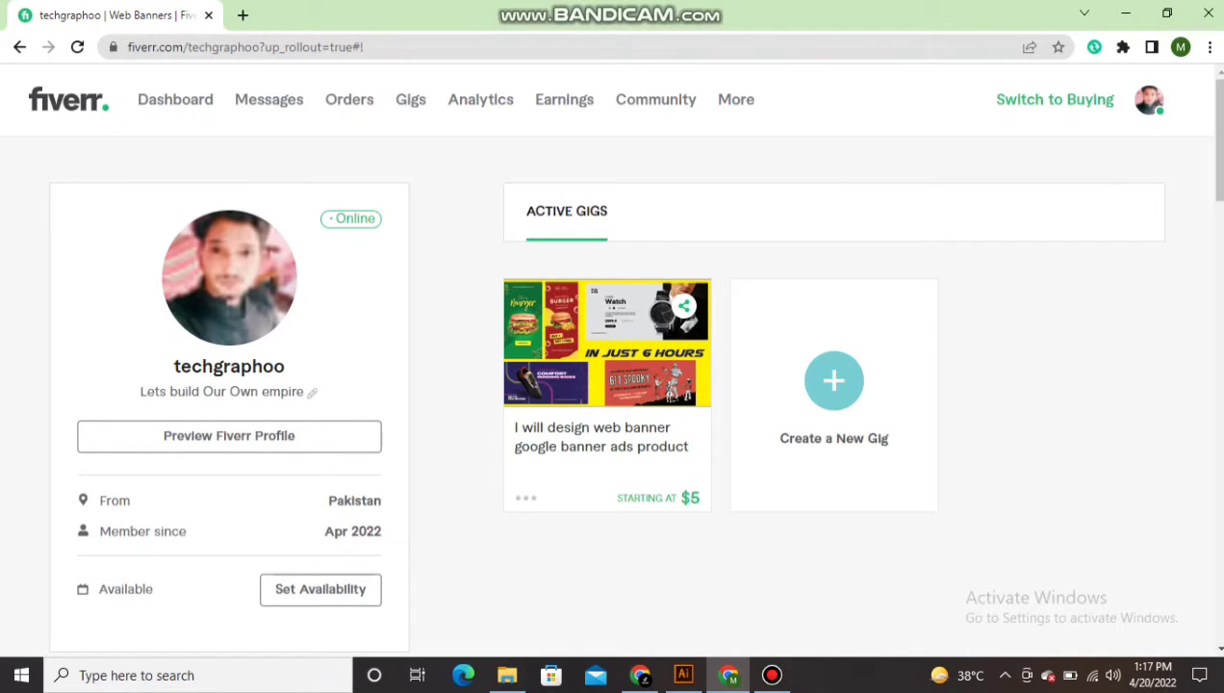
Step: Start creating a new gig and open the buying side of the site in a separate tab
left_click(834, 381)
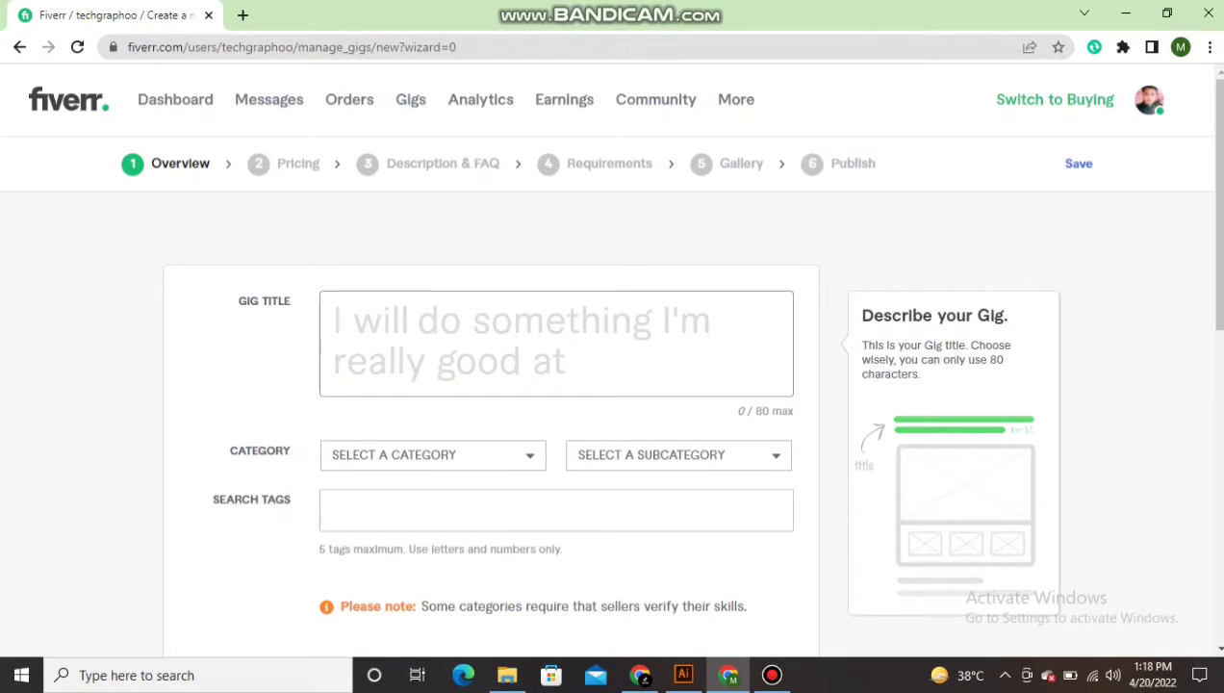
right_click(1047, 99)
left_click(1103, 107)
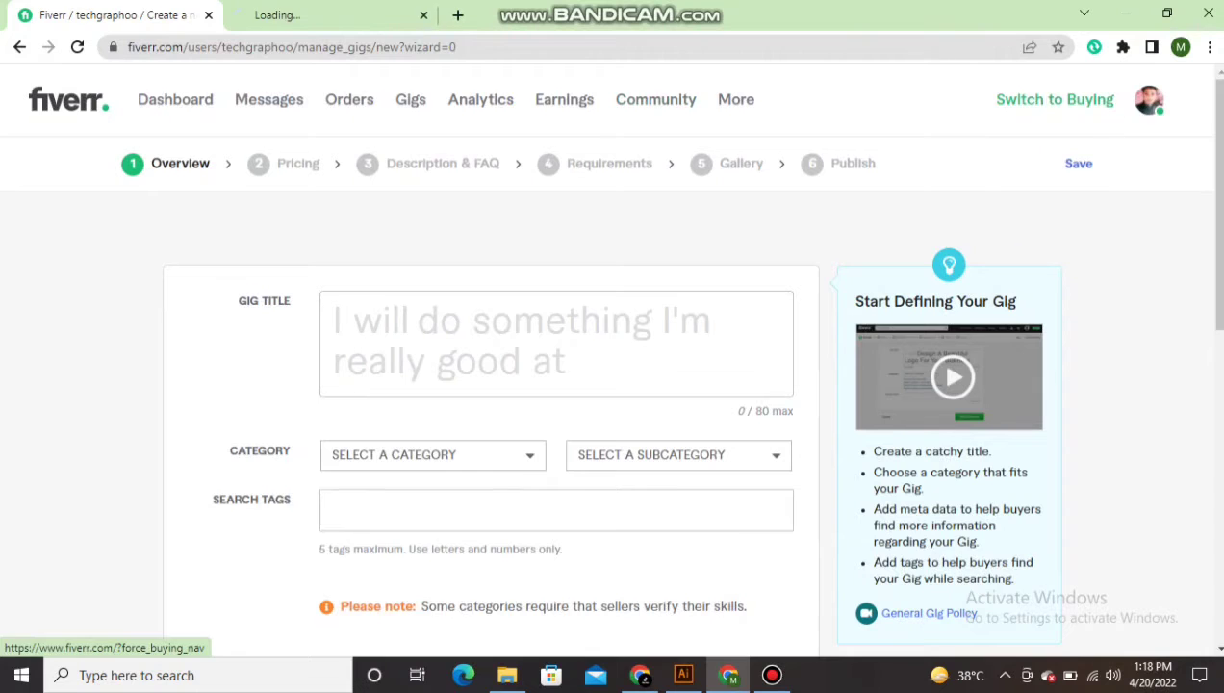
left_click(318, 15)
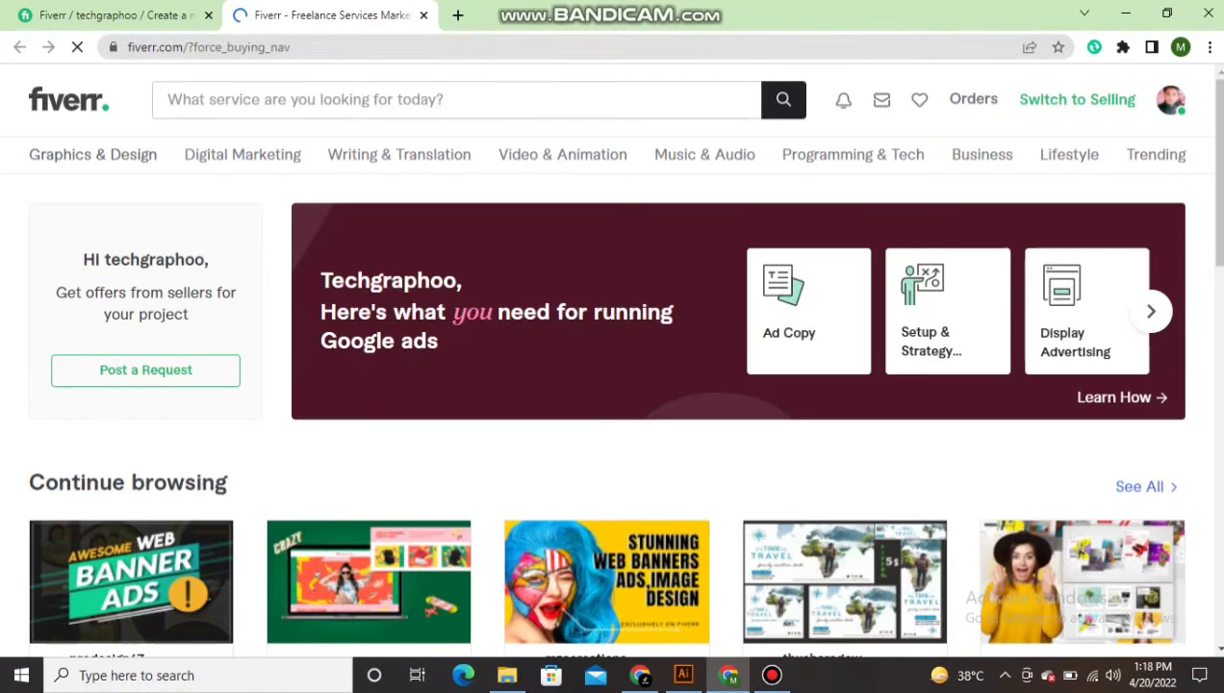
Step: Search the marketplace for "web banner"
scroll(611, 360, "down", 1)
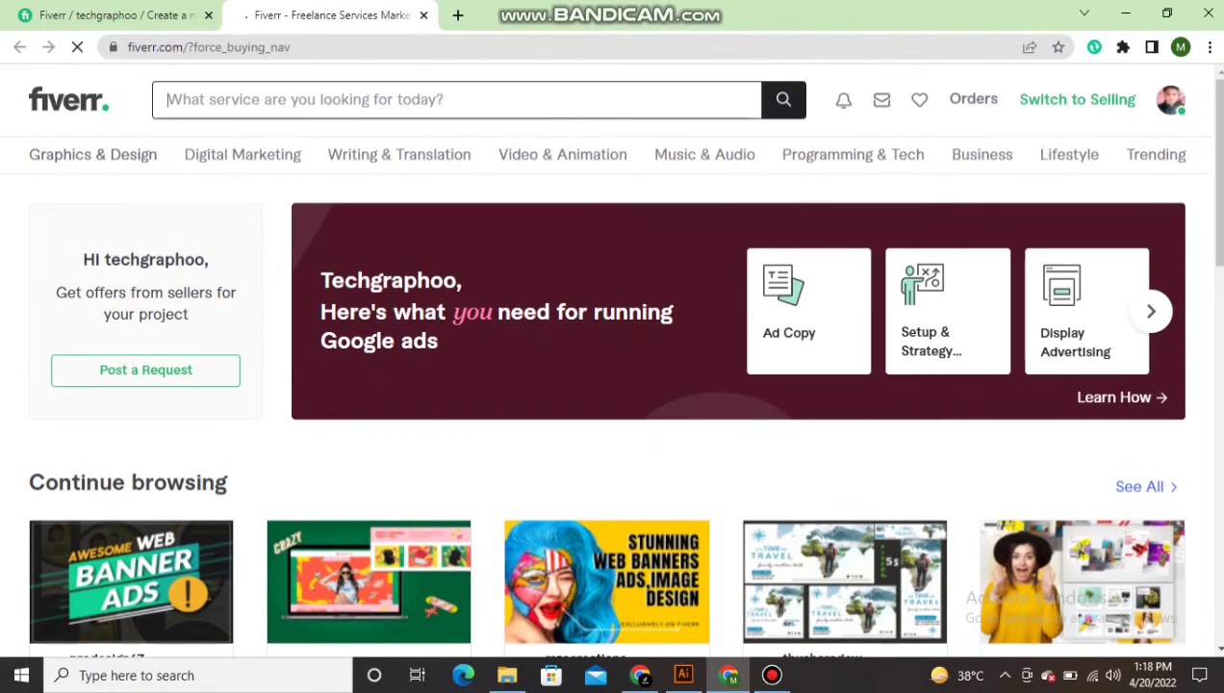
type("gr")
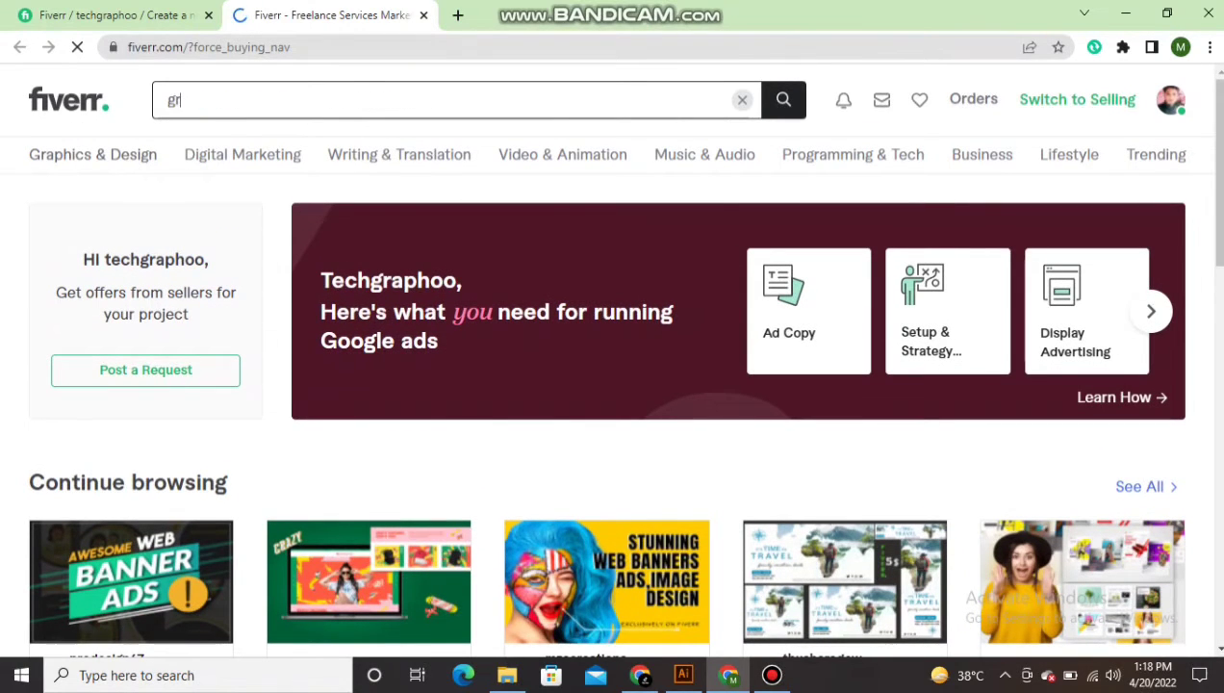
type("aphic des")
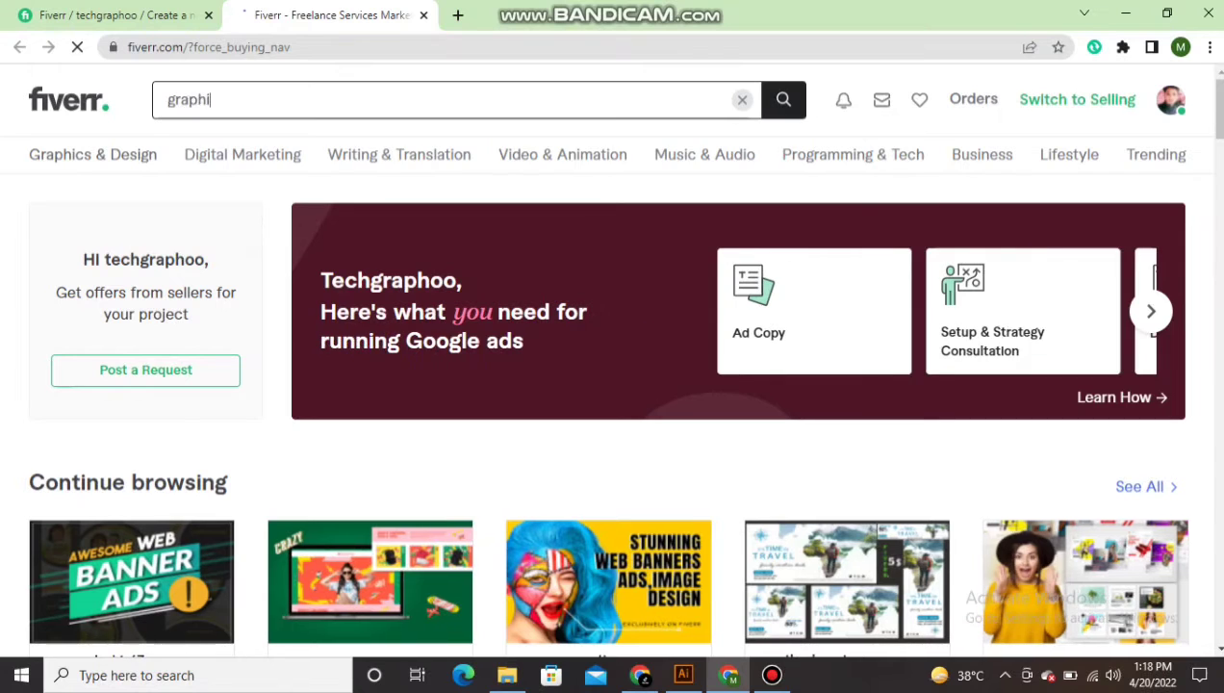
key("BackSpace")
key("BackSpace")
key("BackSpace")
key("BackSpace")
key("BackSpace")
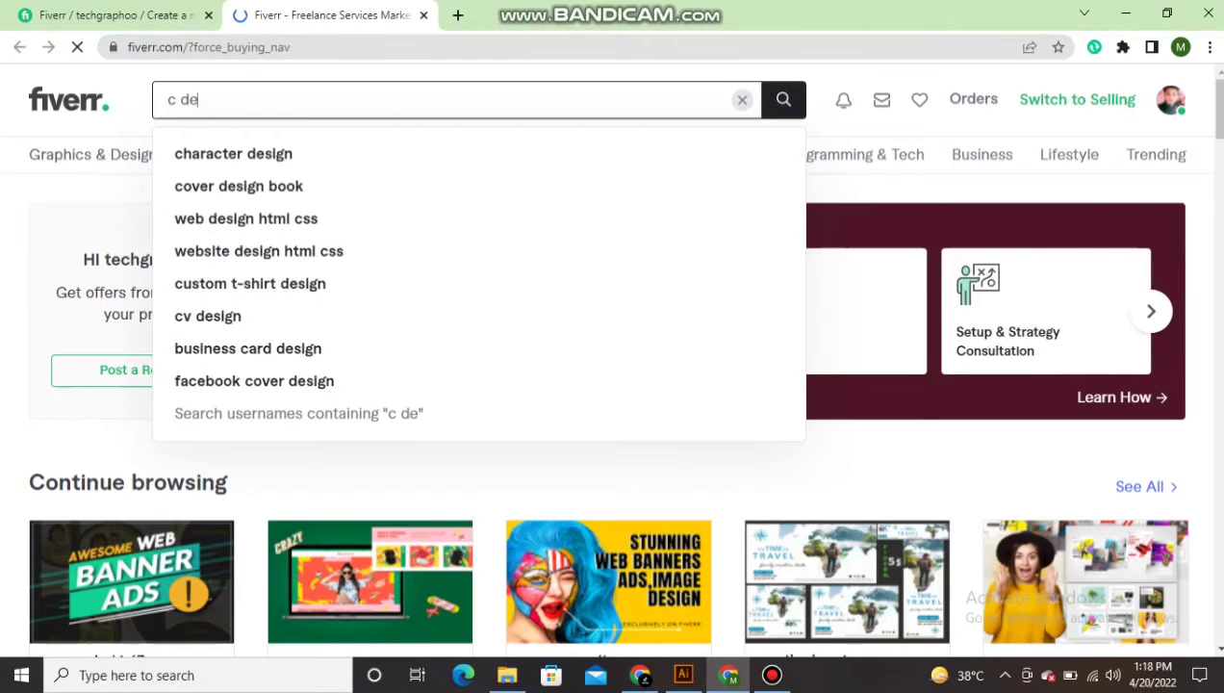
type("we")
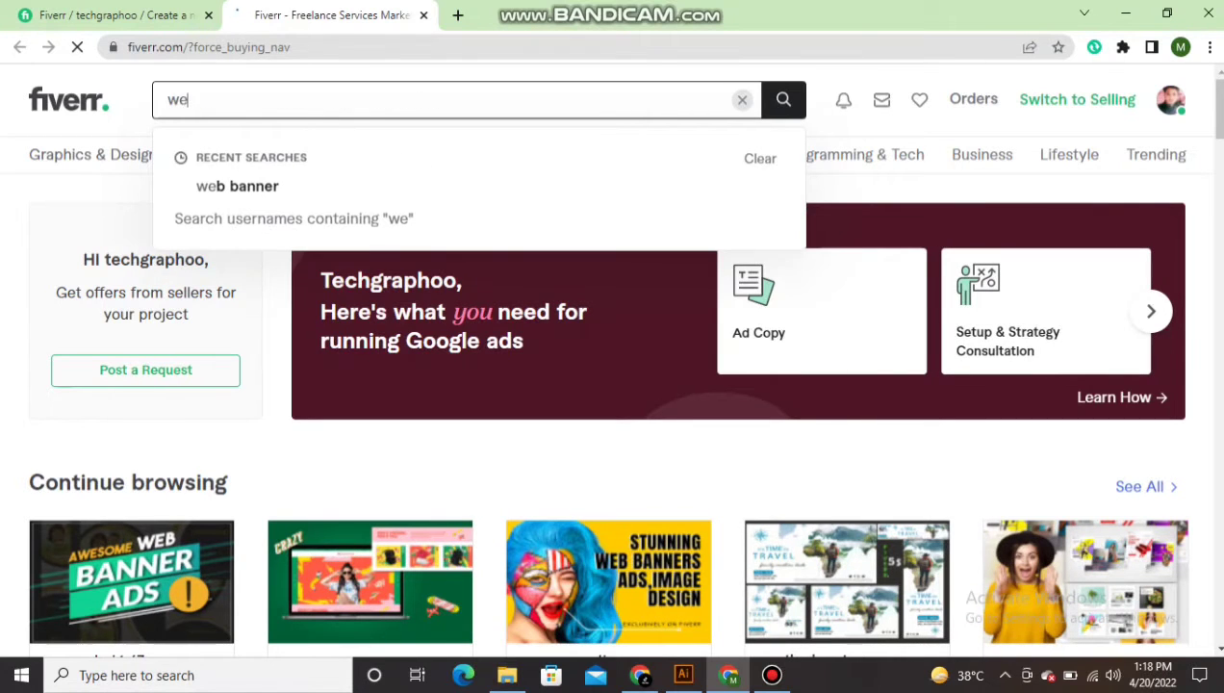
type("b bann")
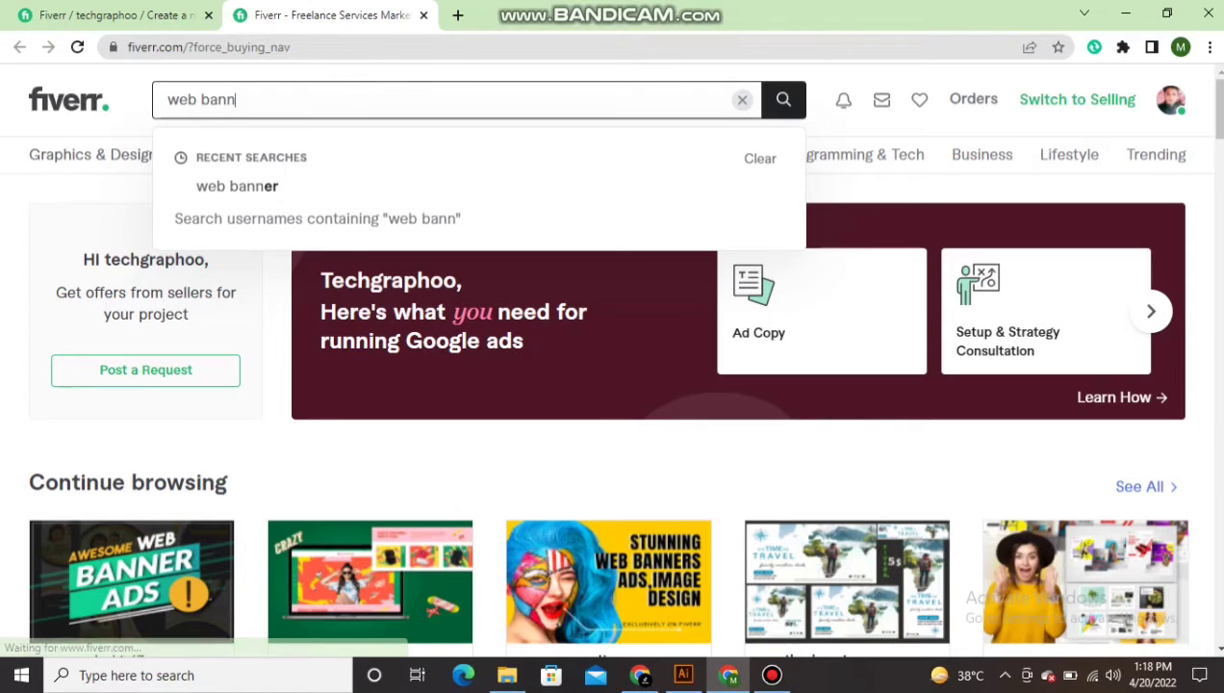
left_click(237, 186)
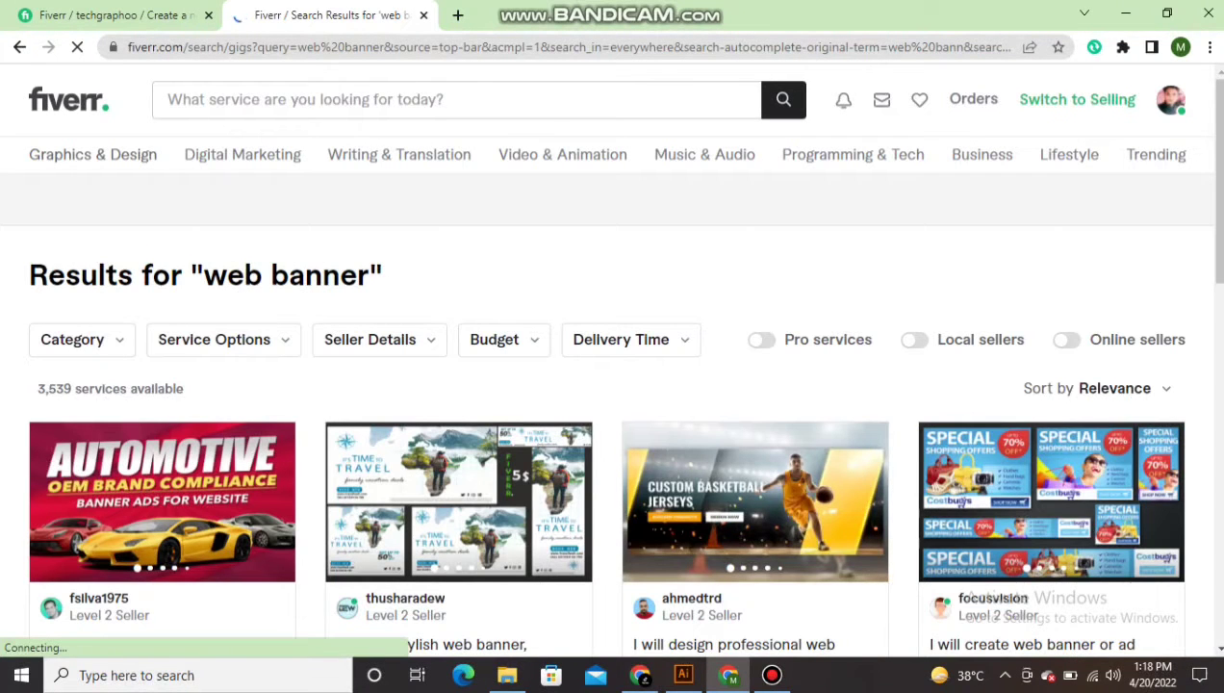
Step: Open the "Design Web Banner" mega sale gig and the social media graphics gig from the results in separate tabs
scroll(405, 420, "down", 2)
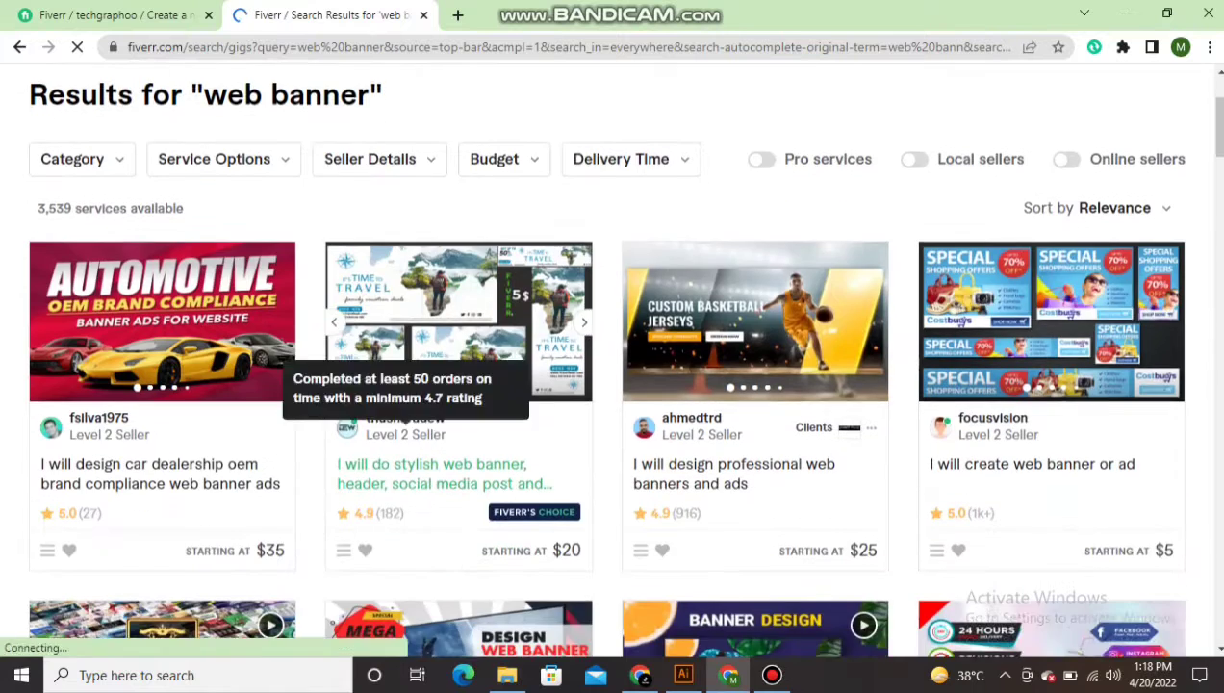
scroll(405, 419, "down", 3)
right_click(402, 360)
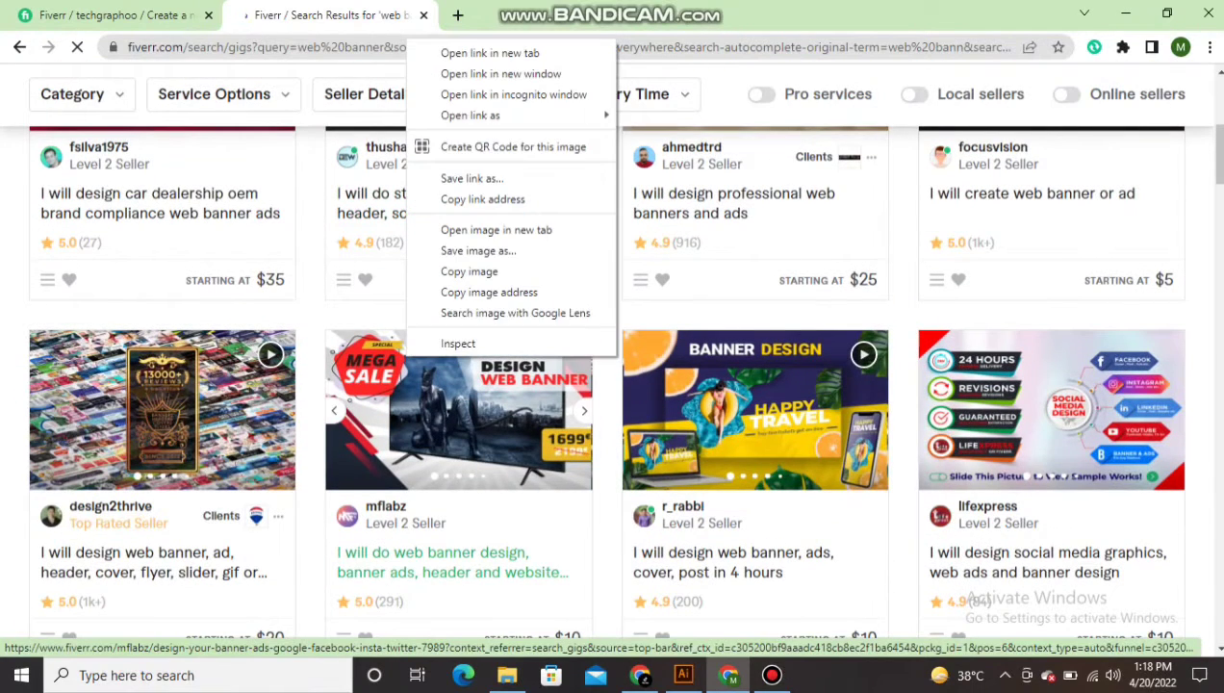
left_click(462, 52)
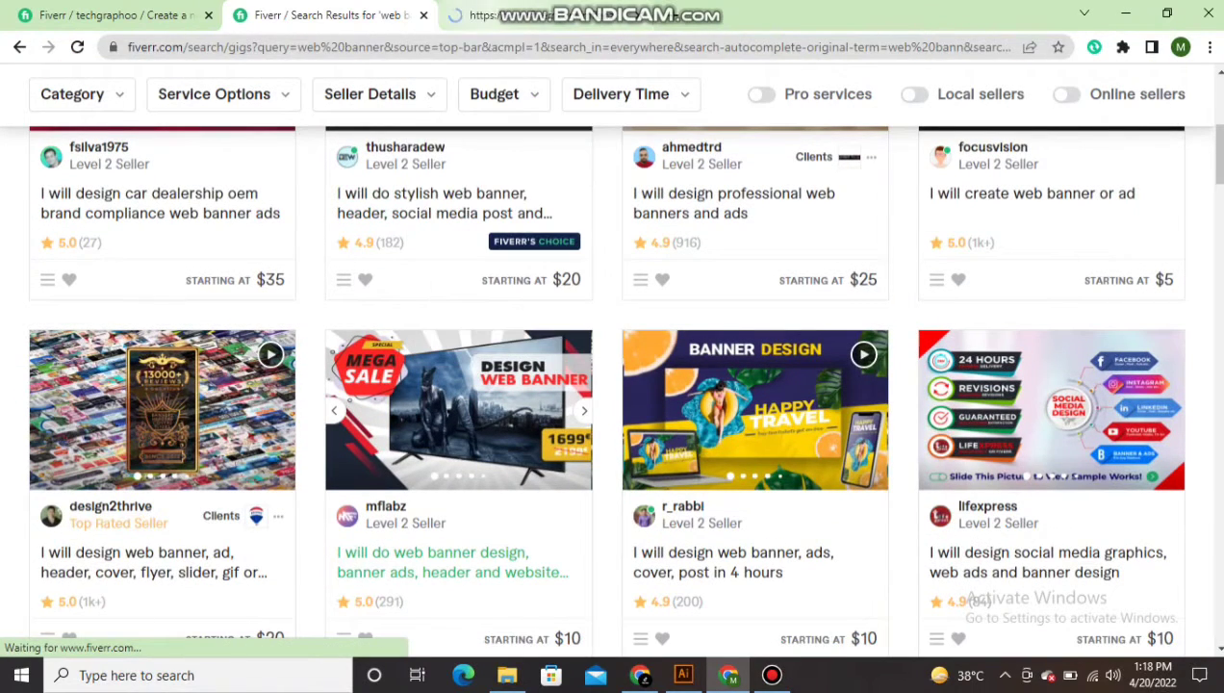
left_click(492, 15)
left_click(331, 16)
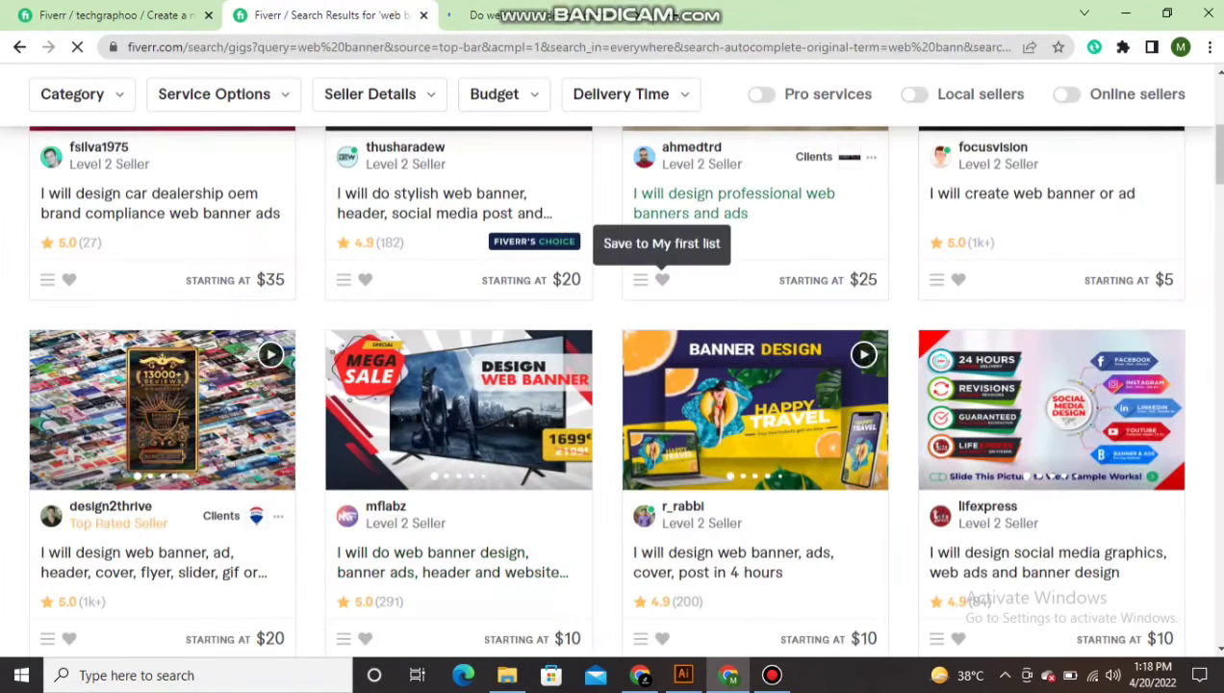
right_click(988, 370)
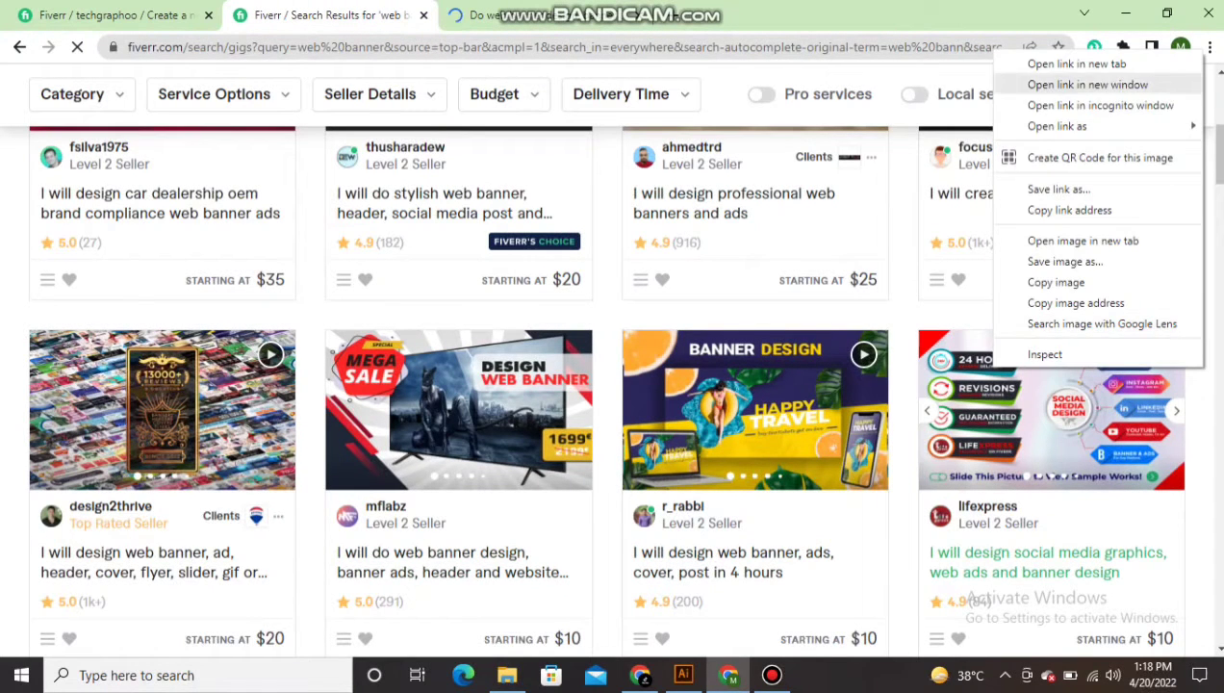
left_click(1049, 60)
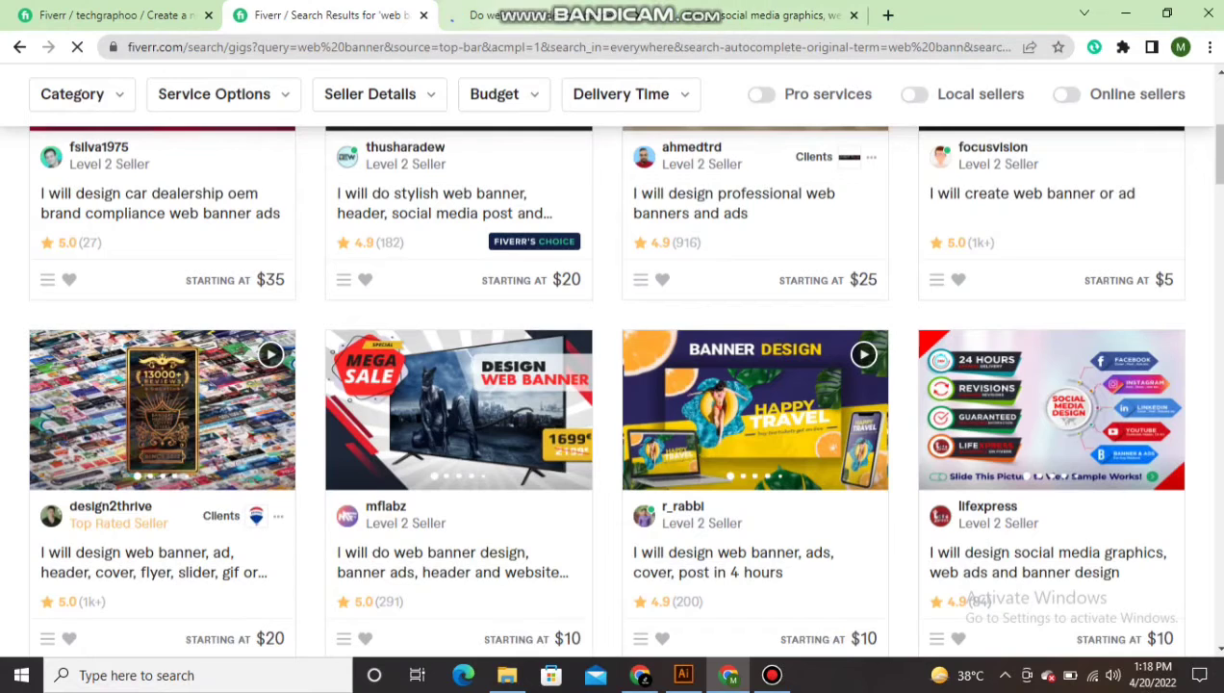
Step: Look through the two opened competitor gig pages, including their titles and packages
key("ctrl+Tab")
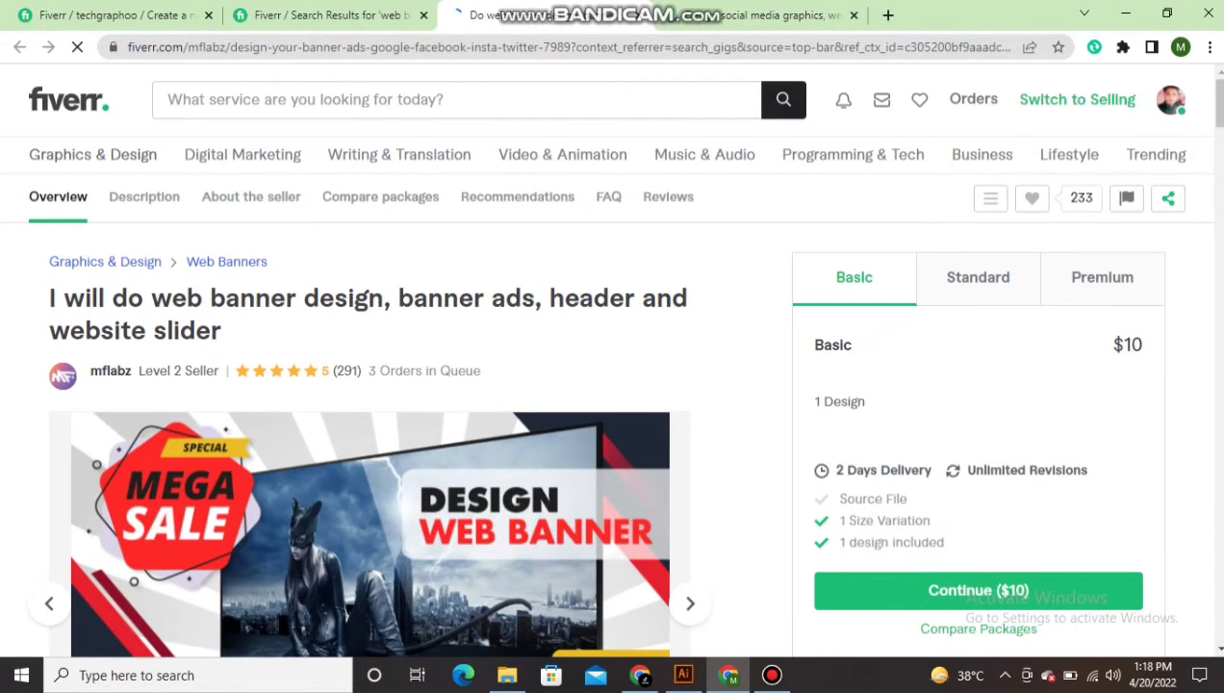
scroll(606, 433, "down", 6)
scroll(606, 433, "up", 6)
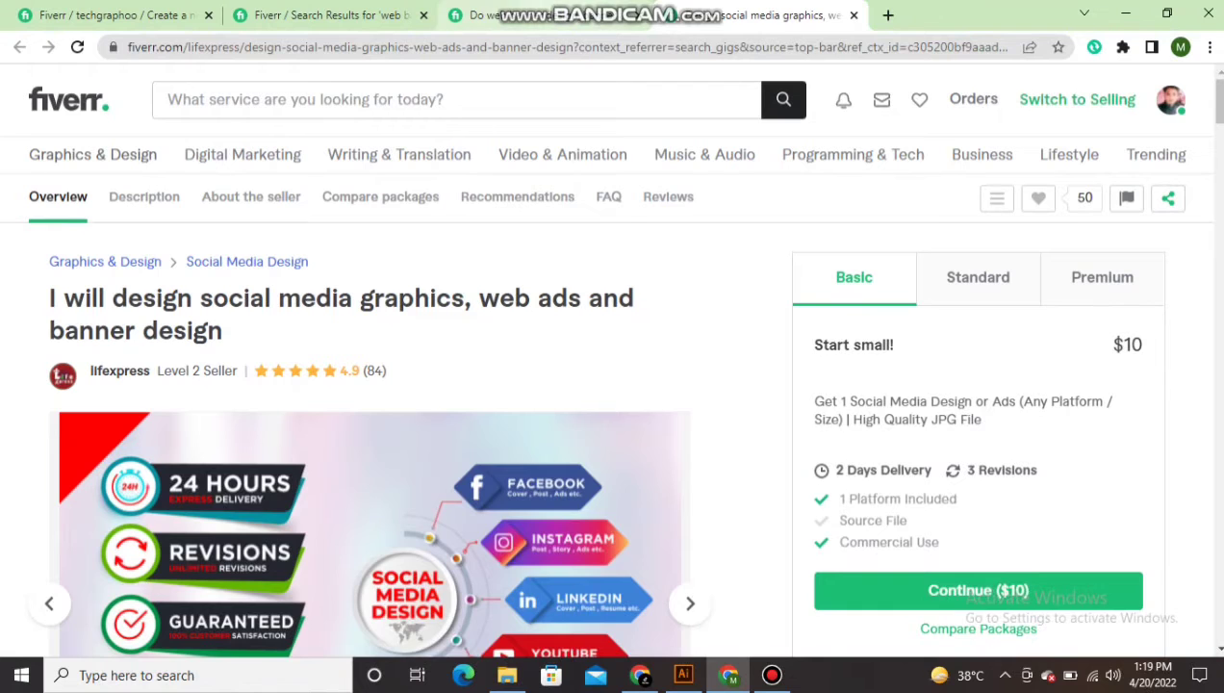
Step: Copy "do web banner design, banner ads, header and website slider" from the competitor's web banner gig title
left_click(490, 15)
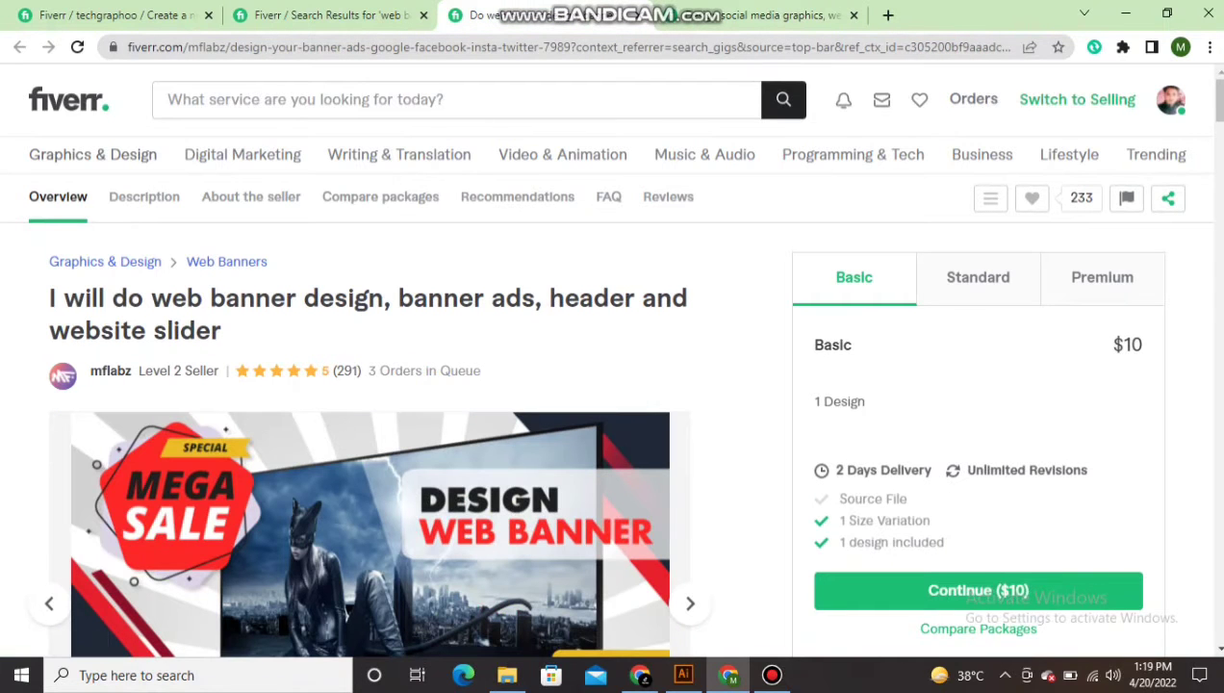
left_click_drag(113, 298, 221, 330)
right_click(238, 298)
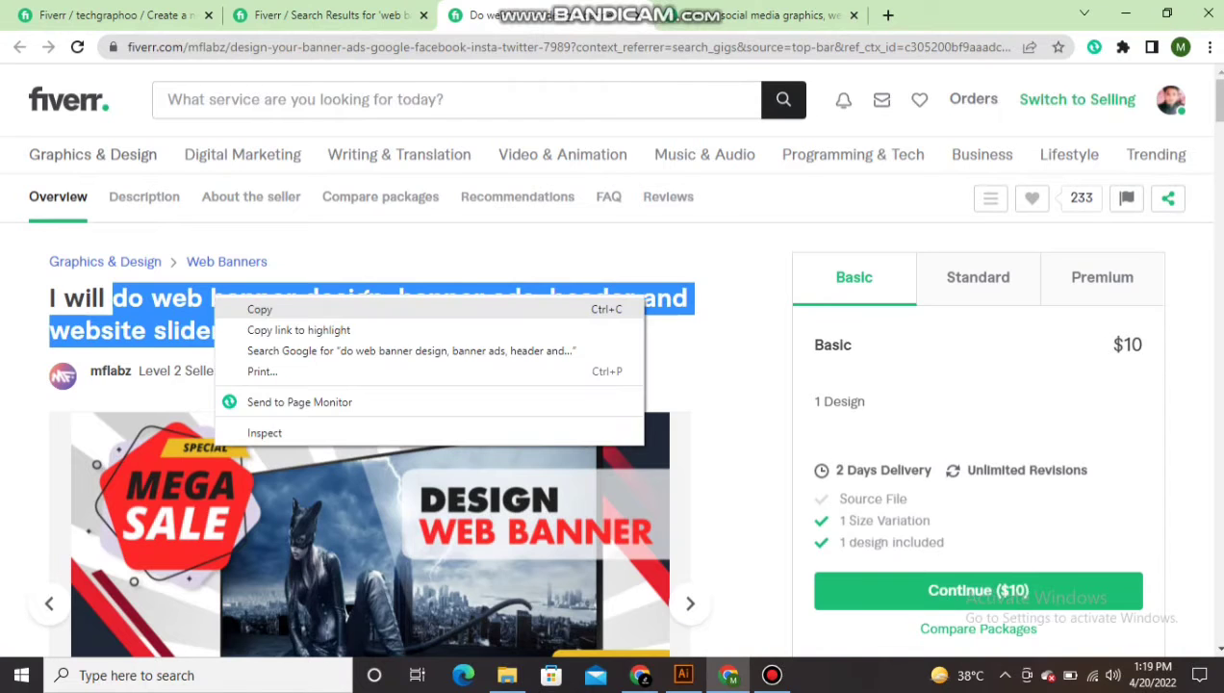
left_click(260, 309)
Step: Paste the copied text as the new gig's title and check its full wording
left_click(328, 16)
left_click(123, 15)
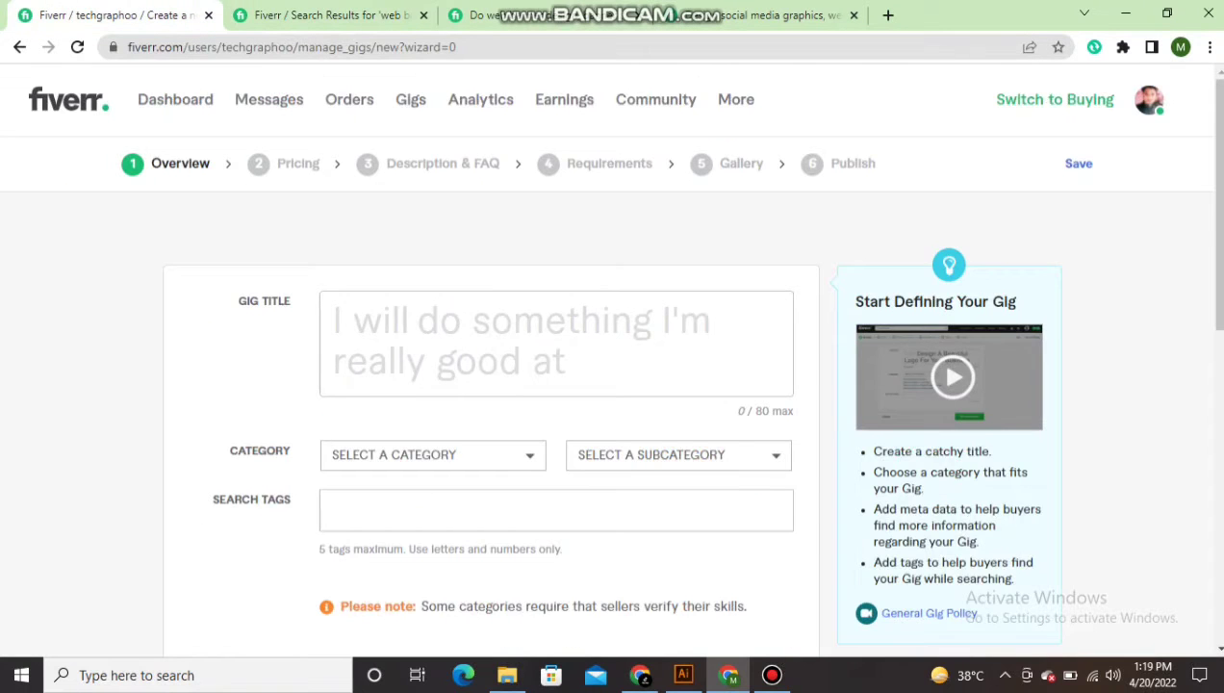
left_click(451, 318)
right_click(450, 314)
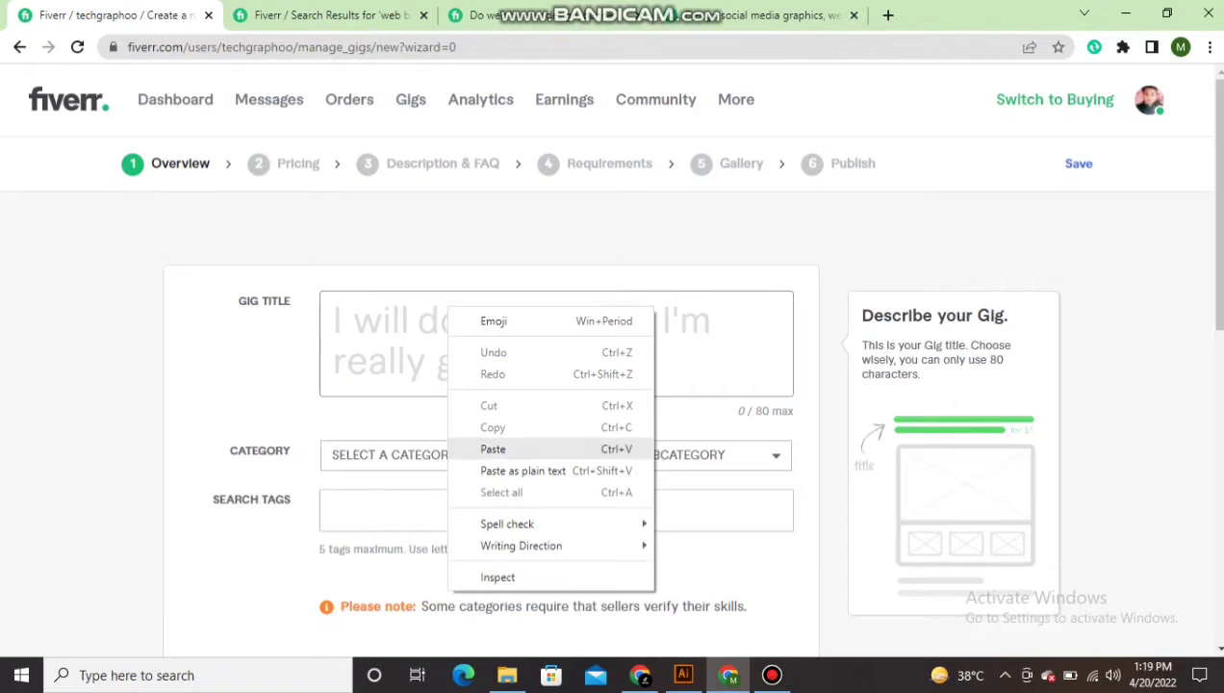
left_click(493, 448)
scroll(556, 343, "up", 1)
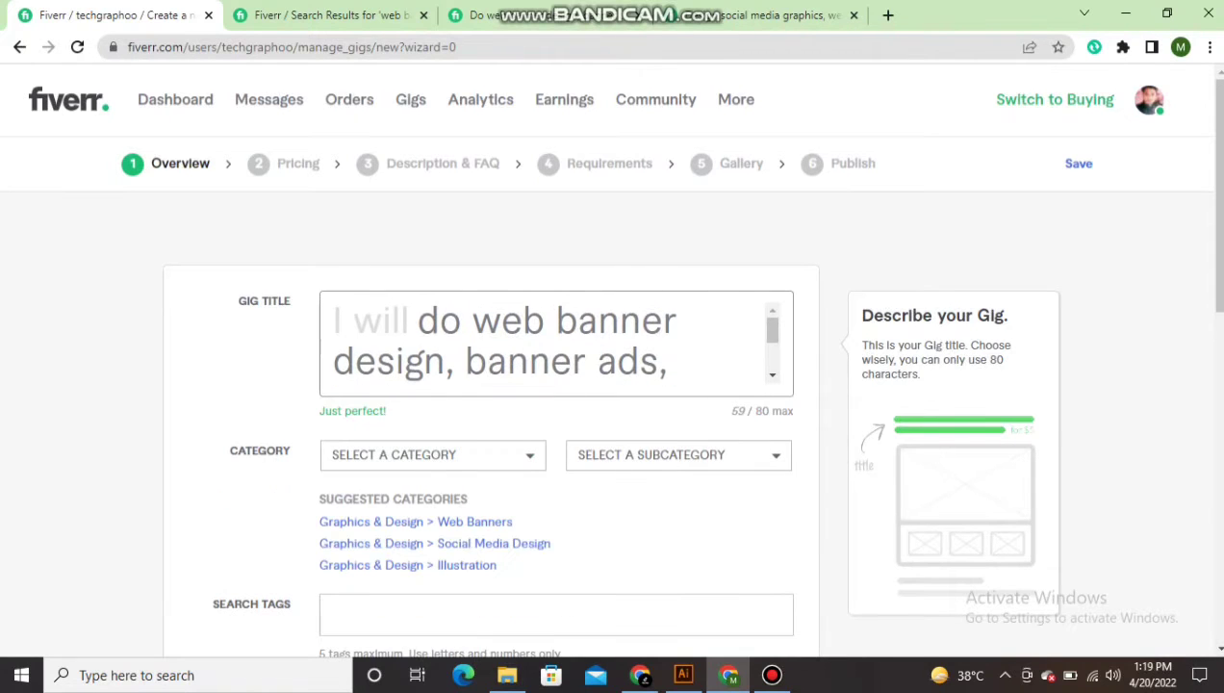
scroll(556, 343, "down", 2)
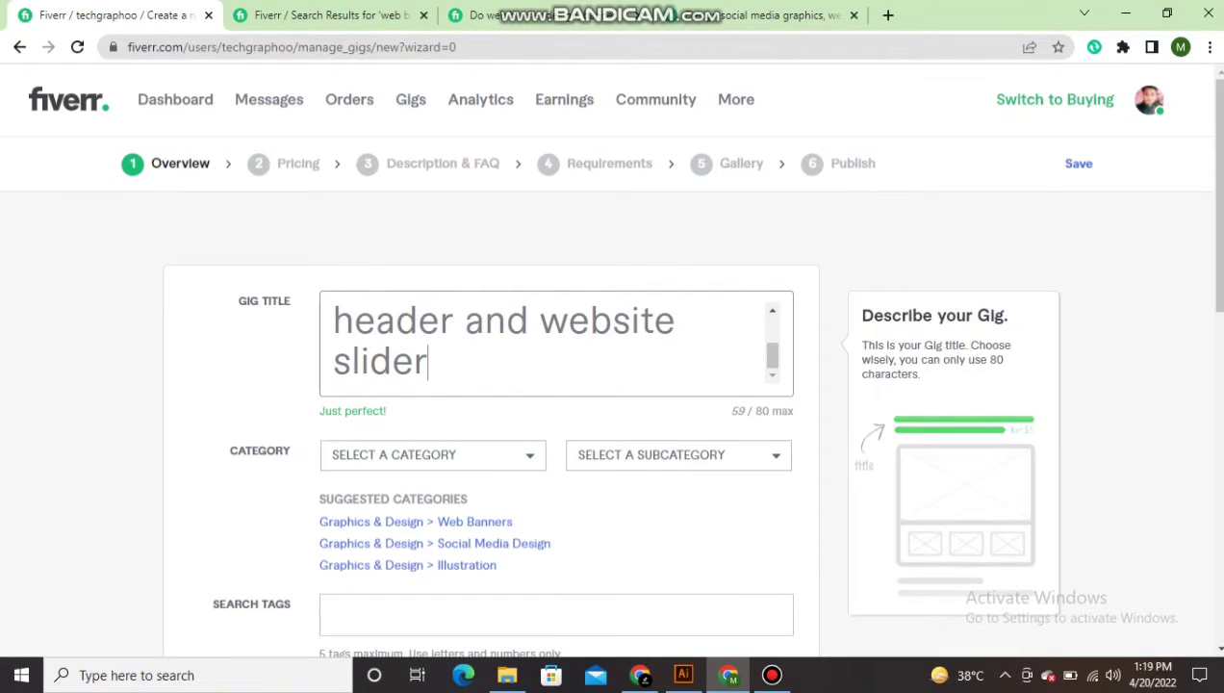
scroll(557, 344, "up", 1)
scroll(556, 343, "down", 1)
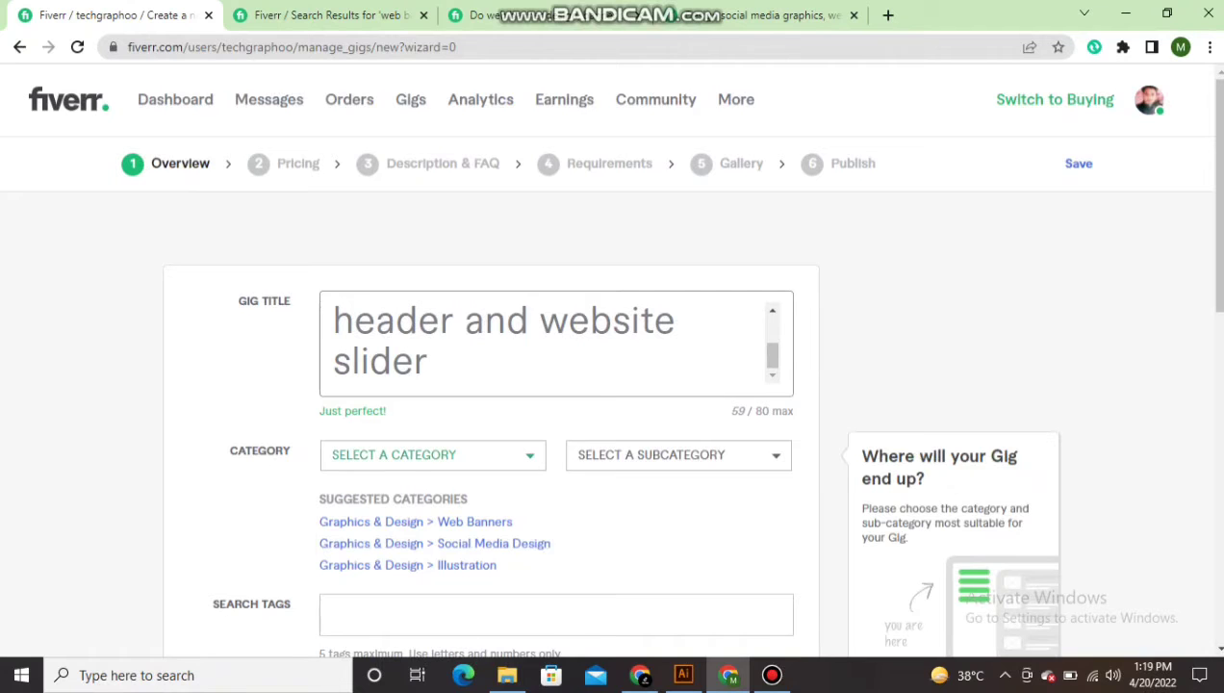
Step: Set the gig's category to Graphics & Design and its subcategory to Web Banners
left_click(433, 455)
left_click(471, 462)
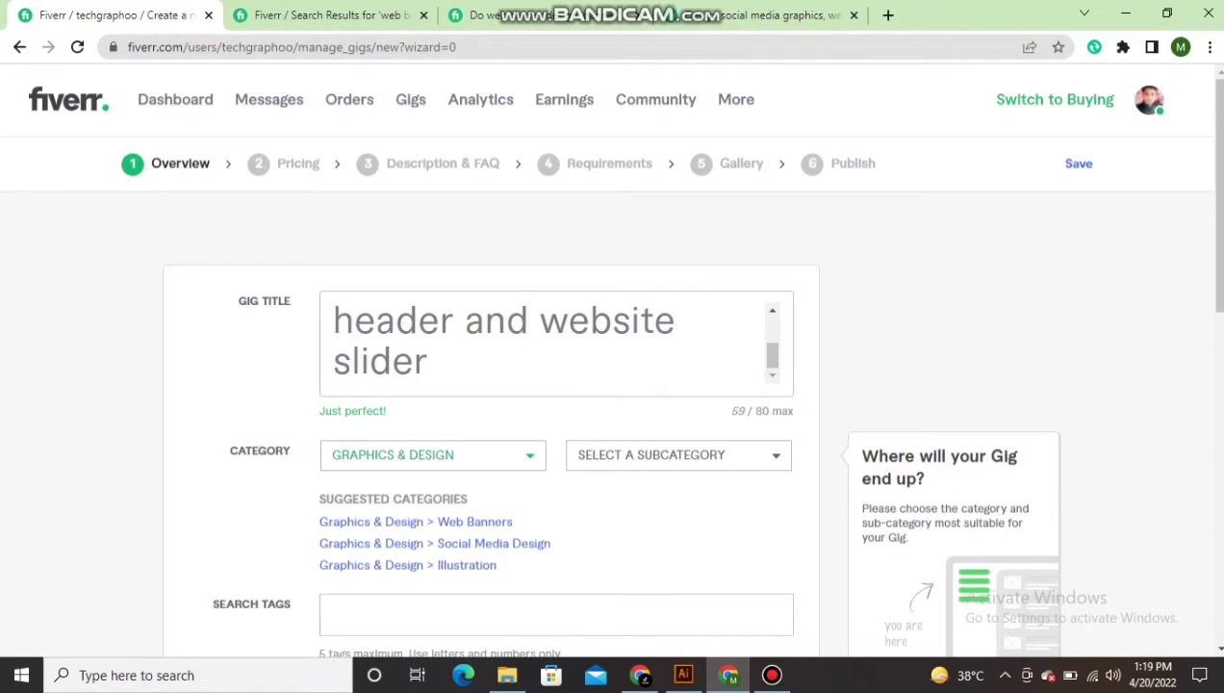
left_click(678, 455)
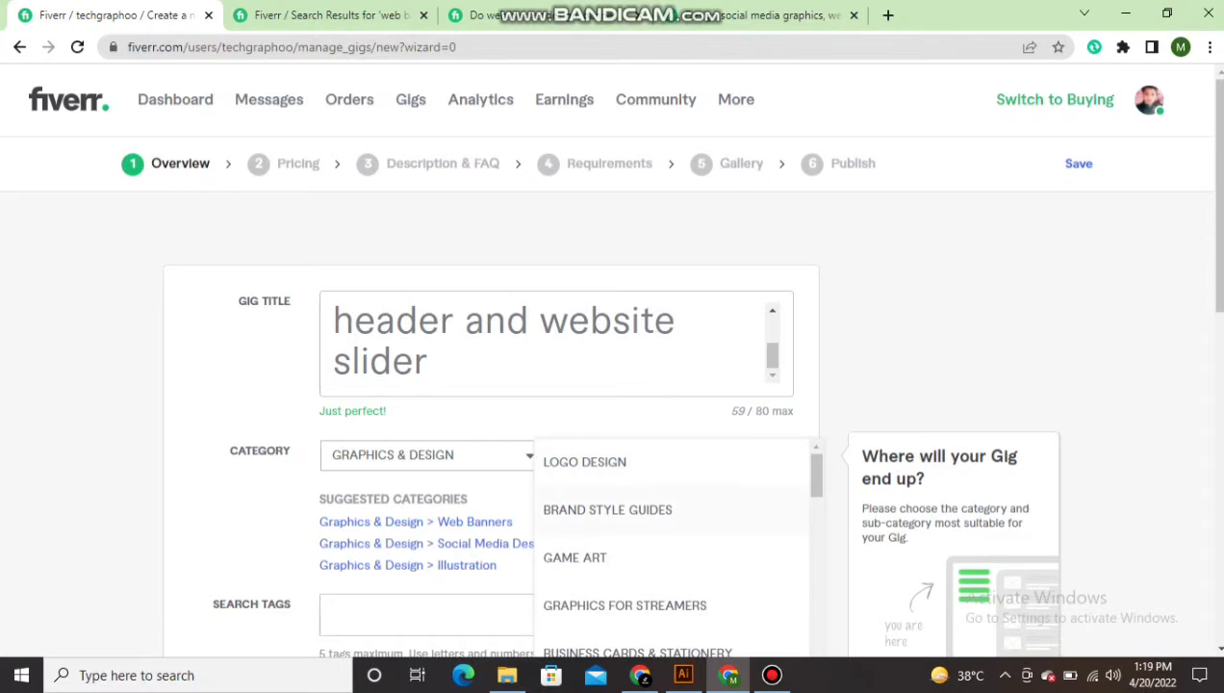
scroll(673, 549, "down", 15)
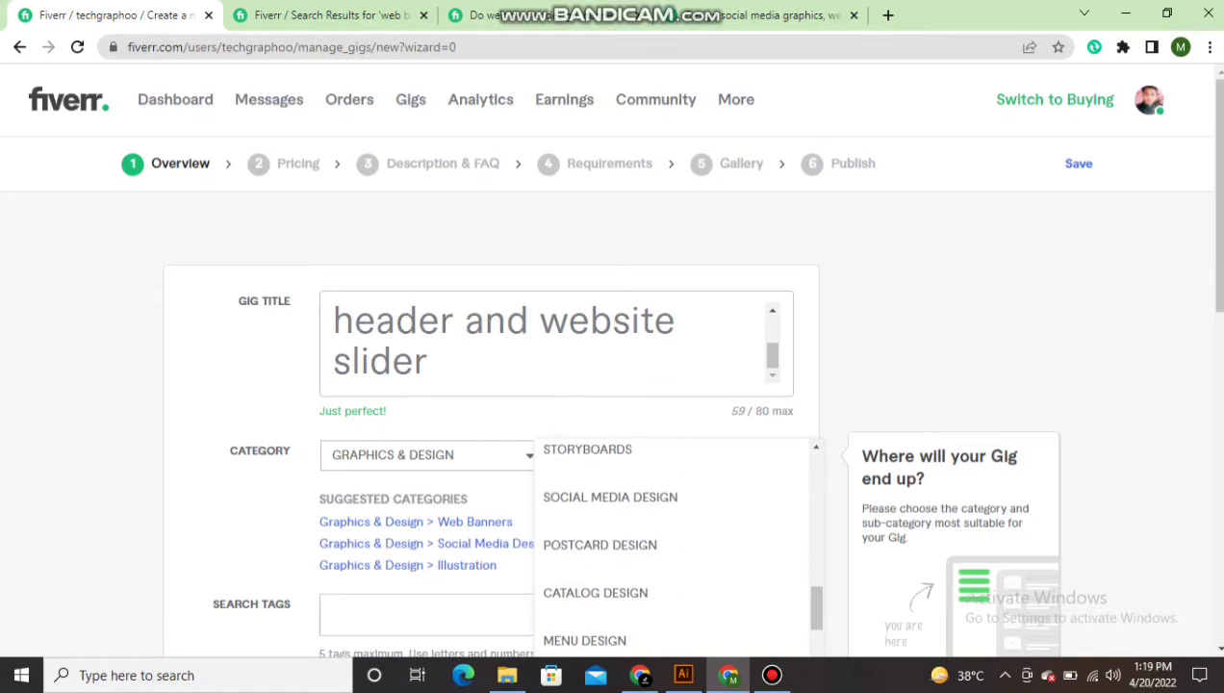
scroll(673, 568, "down", 1)
scroll(674, 549, "down", 5)
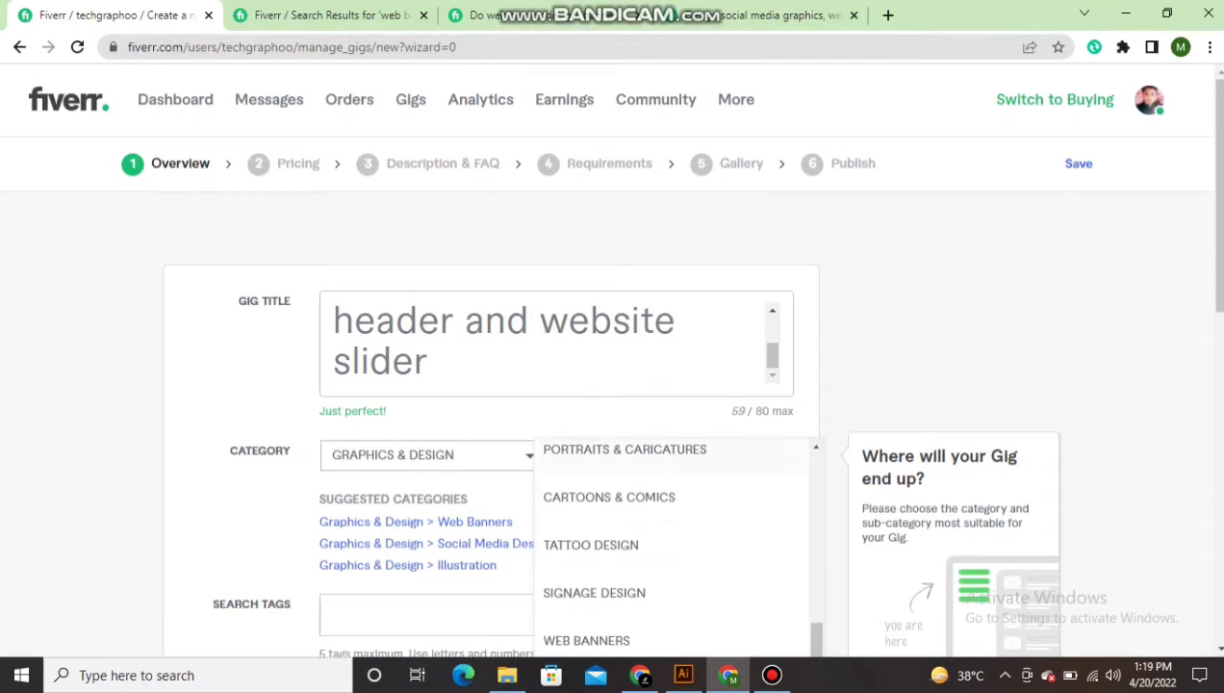
left_click(616, 459)
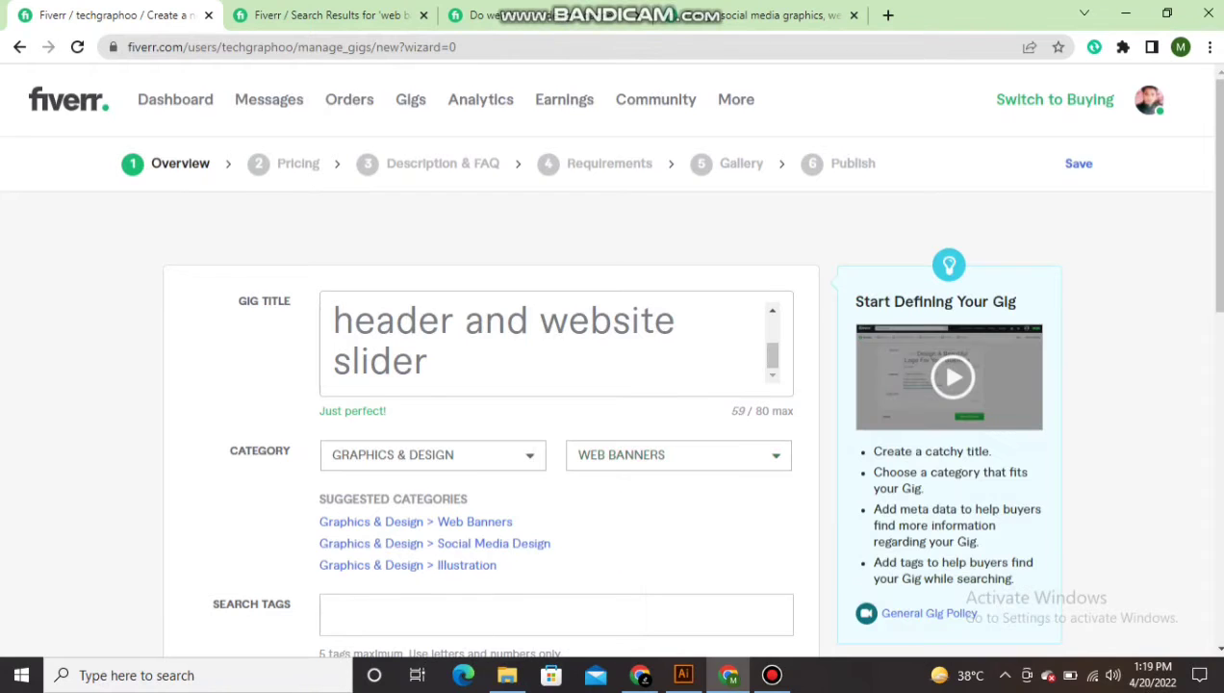
Step: Set the main type in the gig metadata to Static banner
scroll(616, 462, "down", 1)
scroll(616, 385, "down", 2)
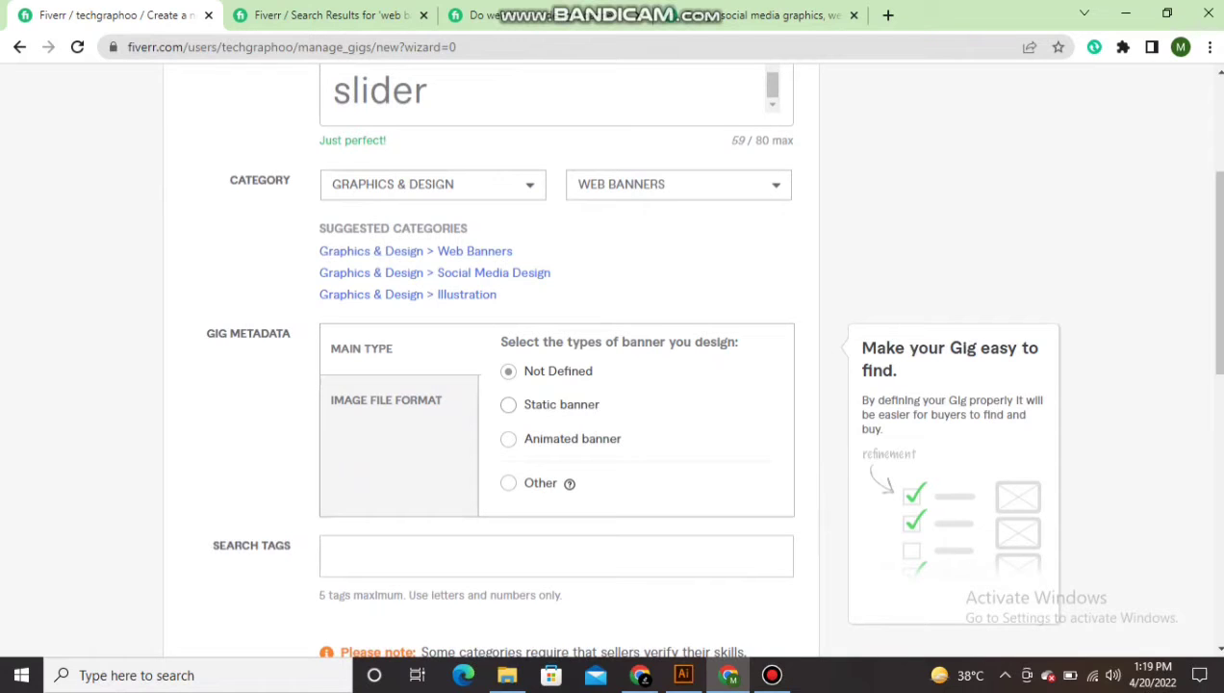
left_click(509, 405)
Step: Select GIF, JPG, PDF, PNG and PSD as the gig's image file formats
left_click(387, 400)
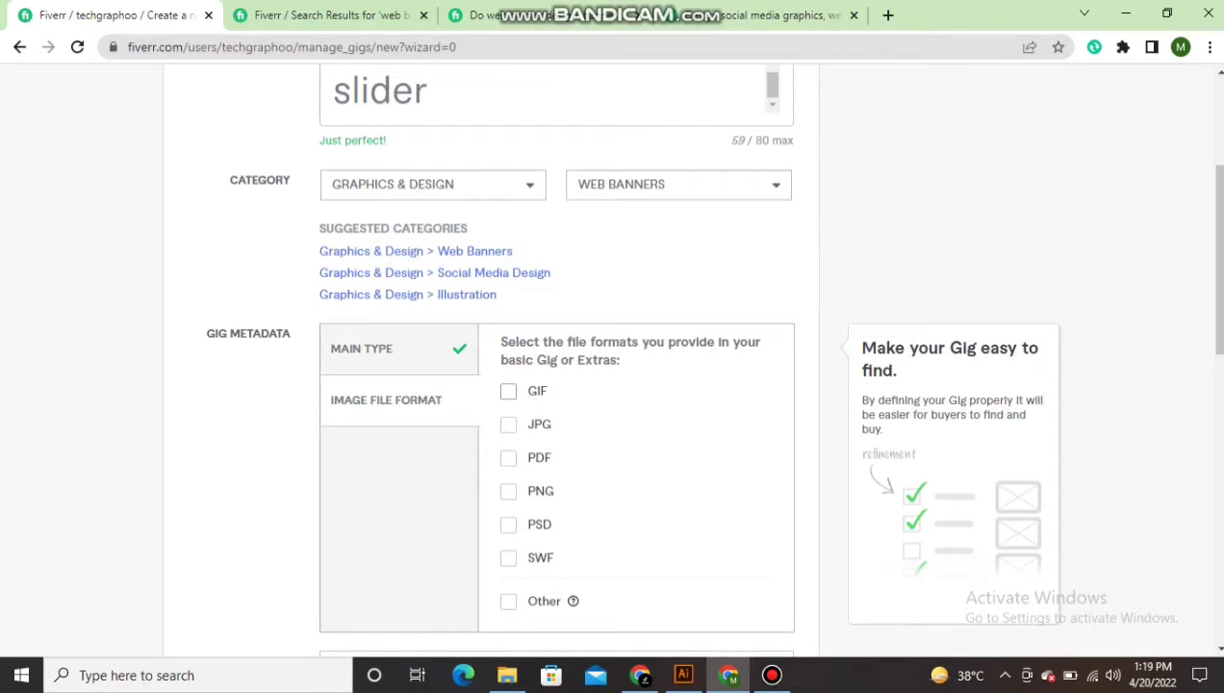
left_click(508, 391)
left_click(508, 424)
left_click(508, 457)
left_click(508, 491)
left_click(508, 525)
Step: Look up the related tags at the end of the competitor's banner gig as reference for the new gig's search tags
scroll(539, 481, "down", 3)
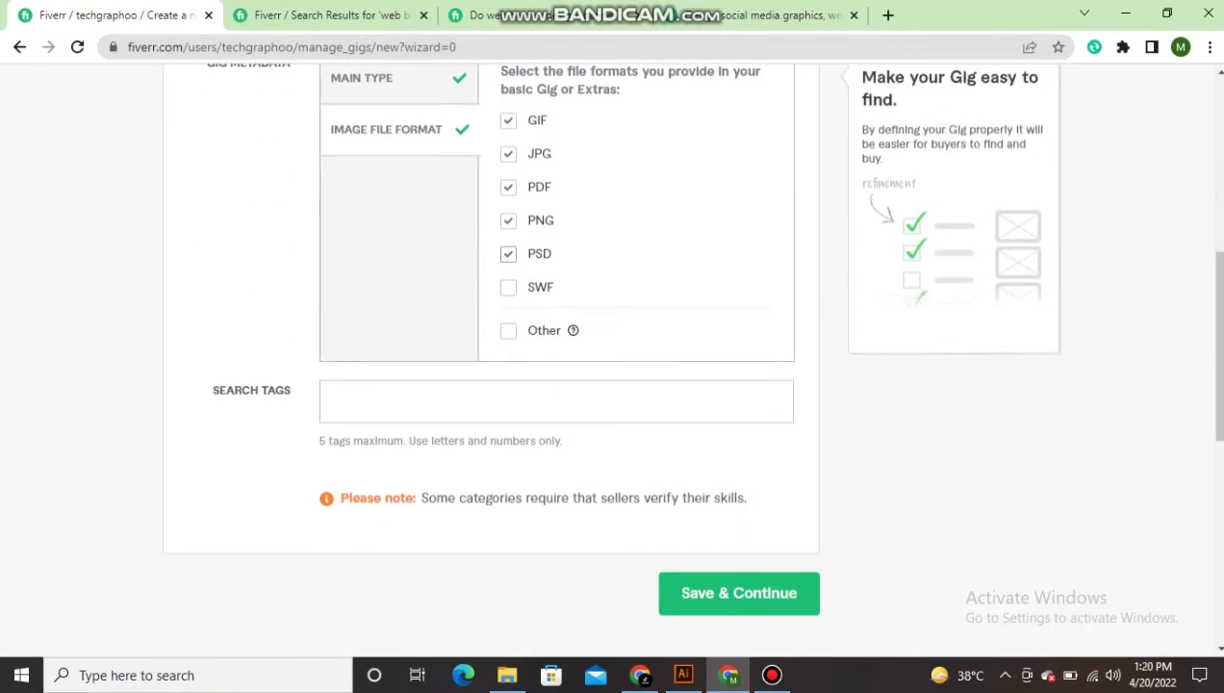
left_click(327, 401)
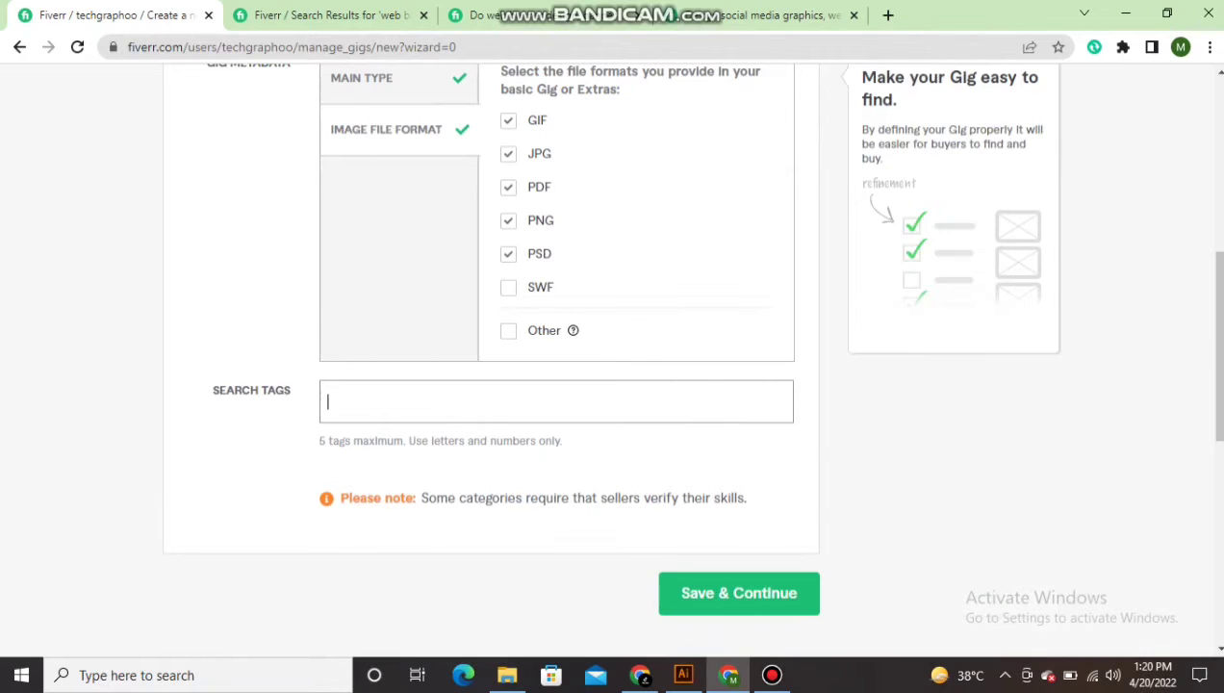
key("ctrl+3")
scroll(612, 385, "down", 20)
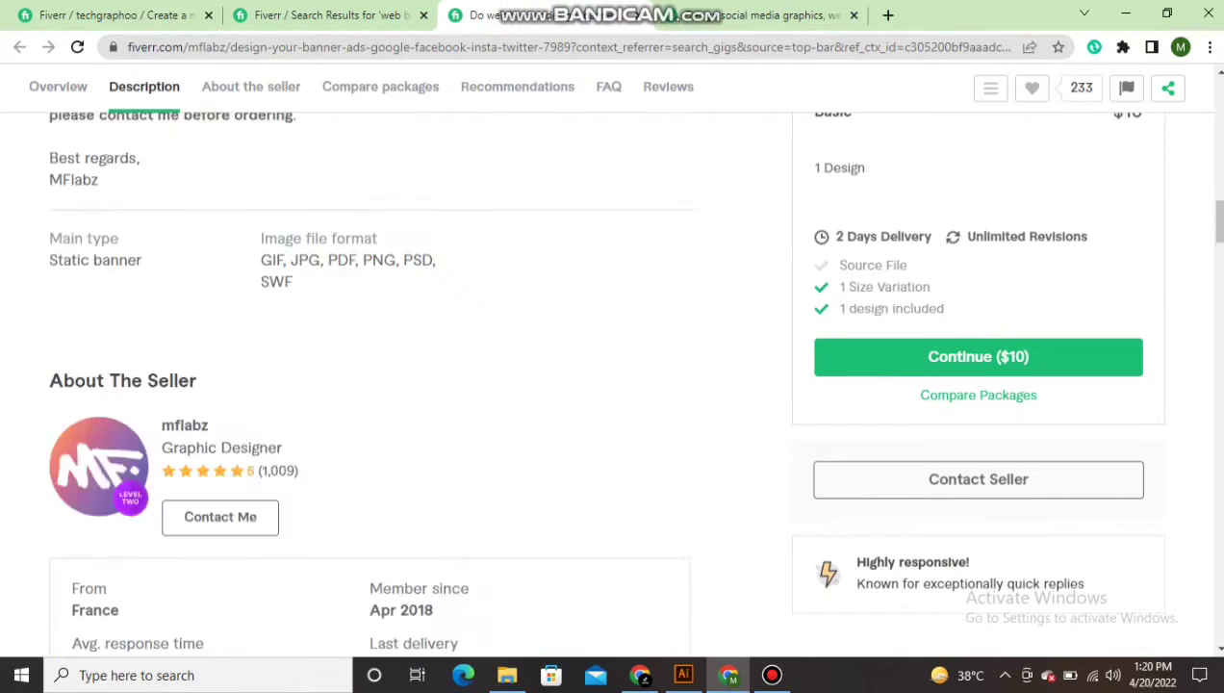
scroll(612, 385, "down", 15)
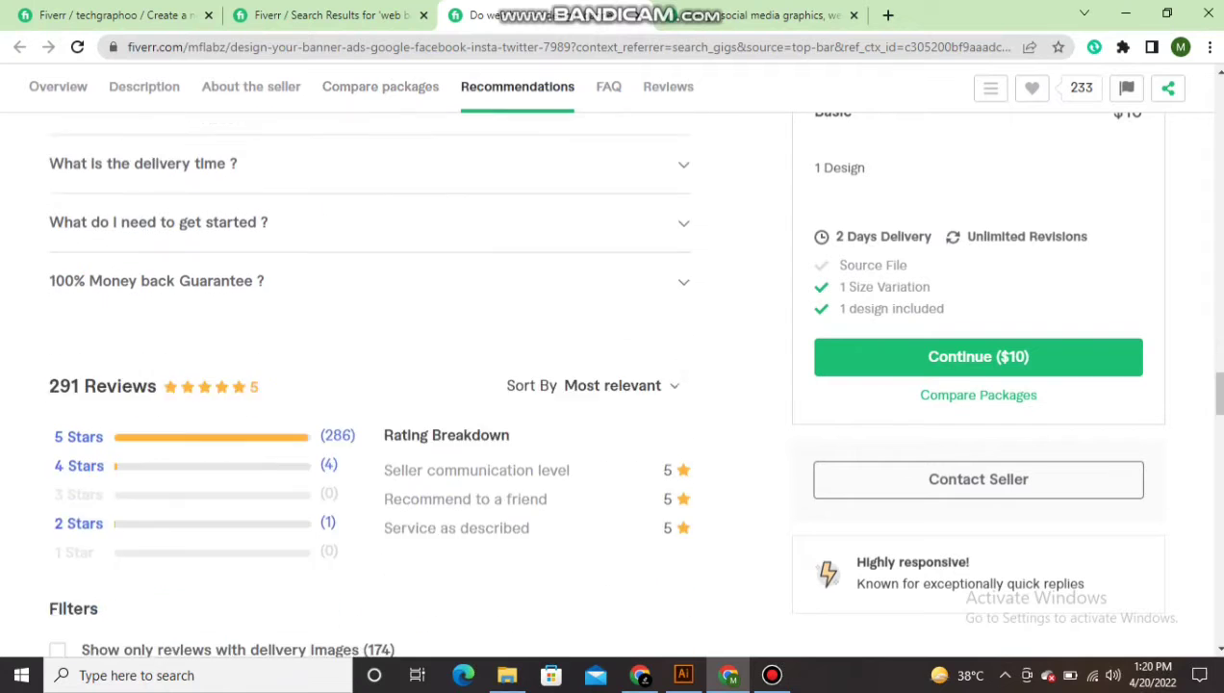
scroll(612, 384, "down", 15)
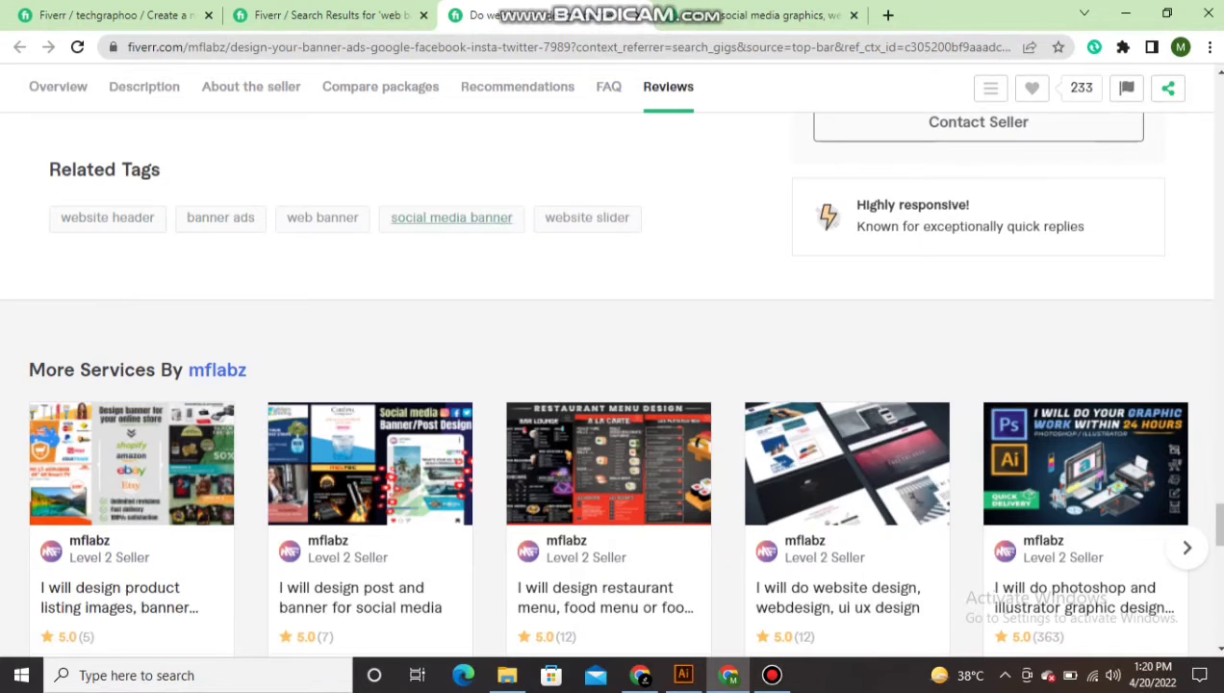
left_click(327, 15)
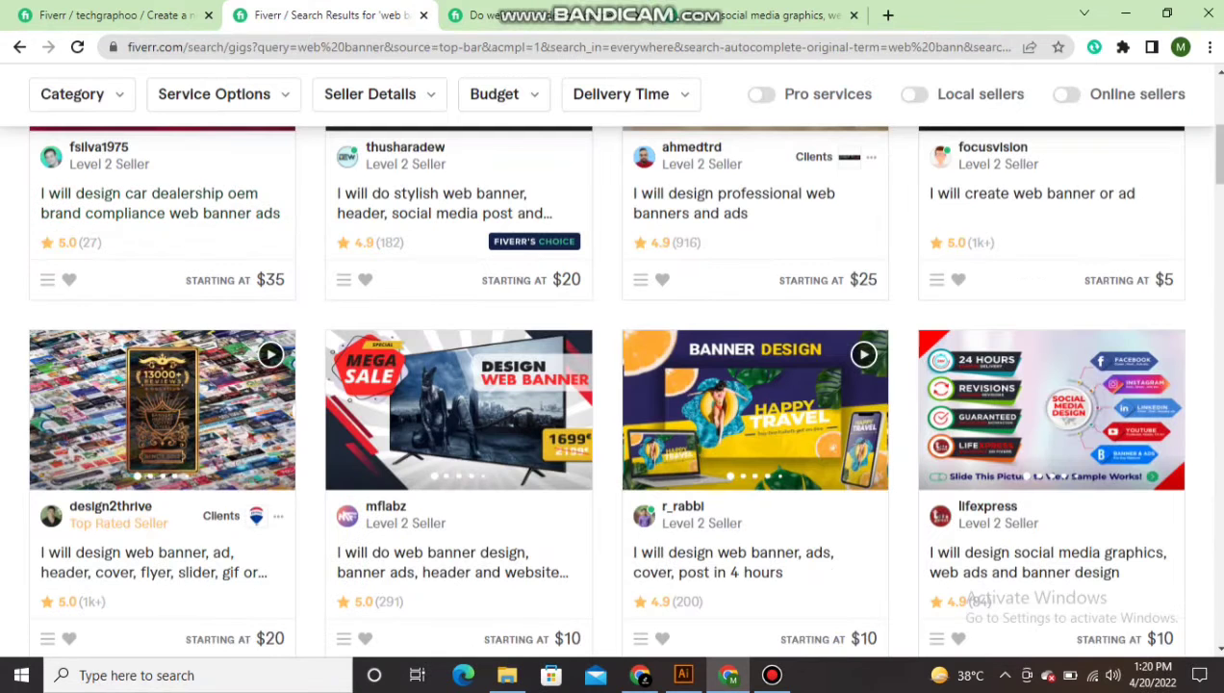
left_click(116, 14)
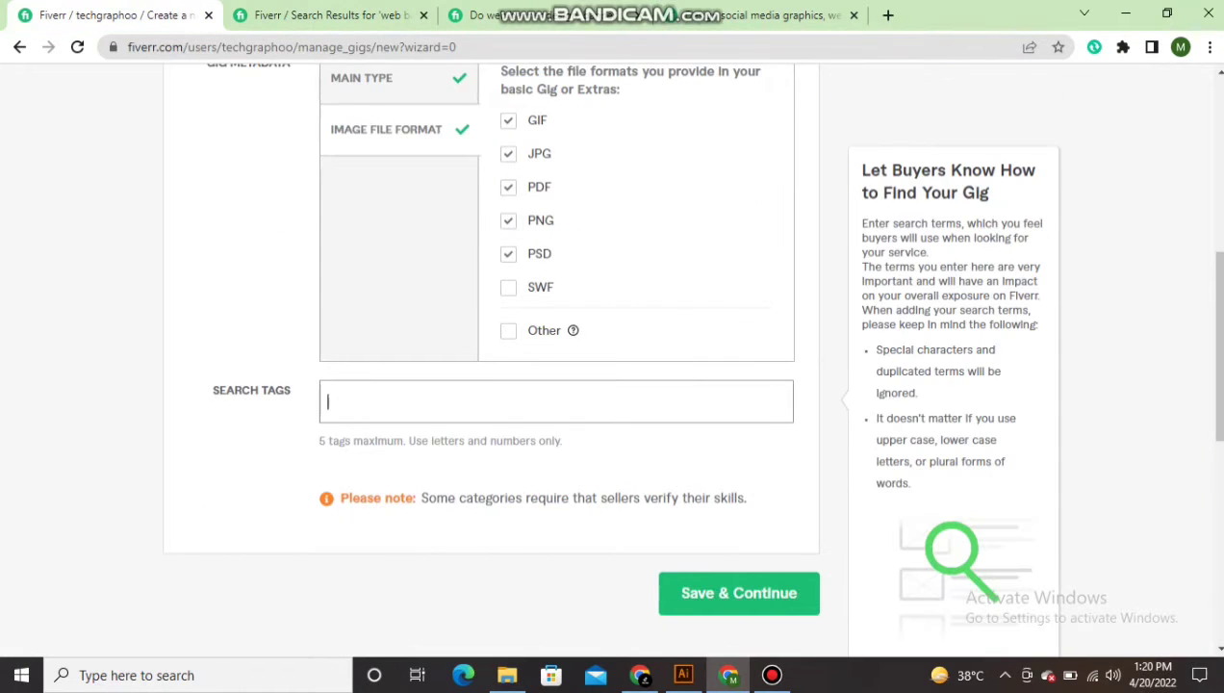
Step: Add "web banner" as the first search tag of the new gig
type("we")
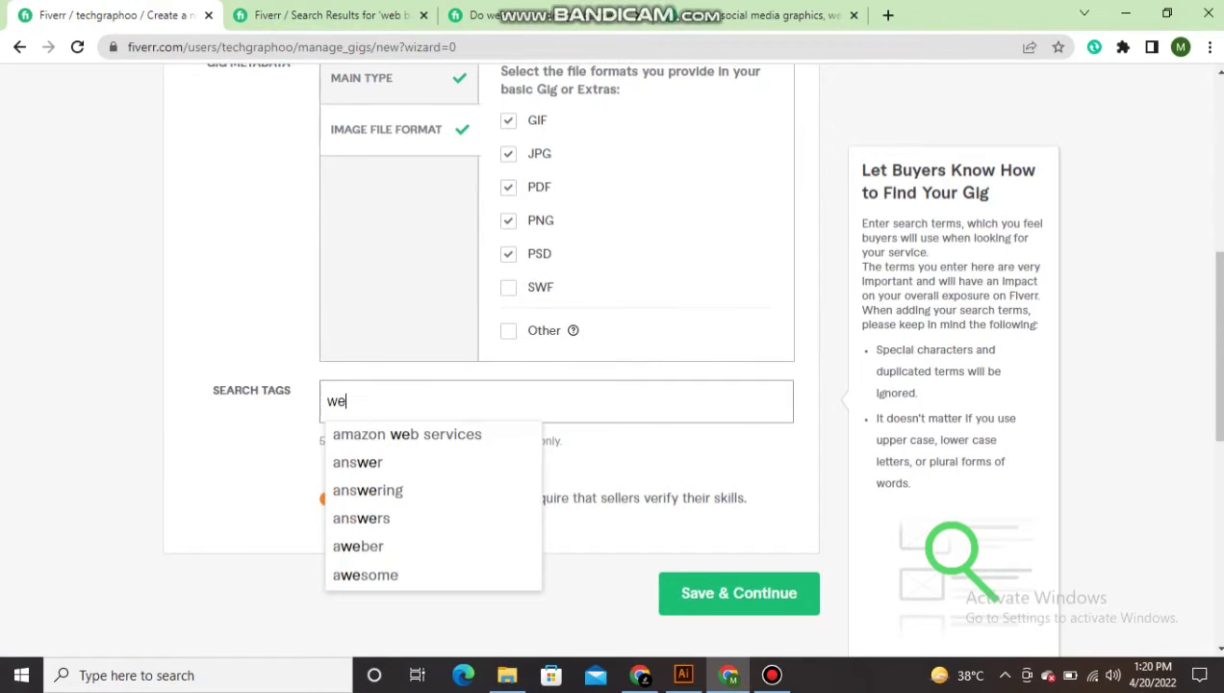
type("b b")
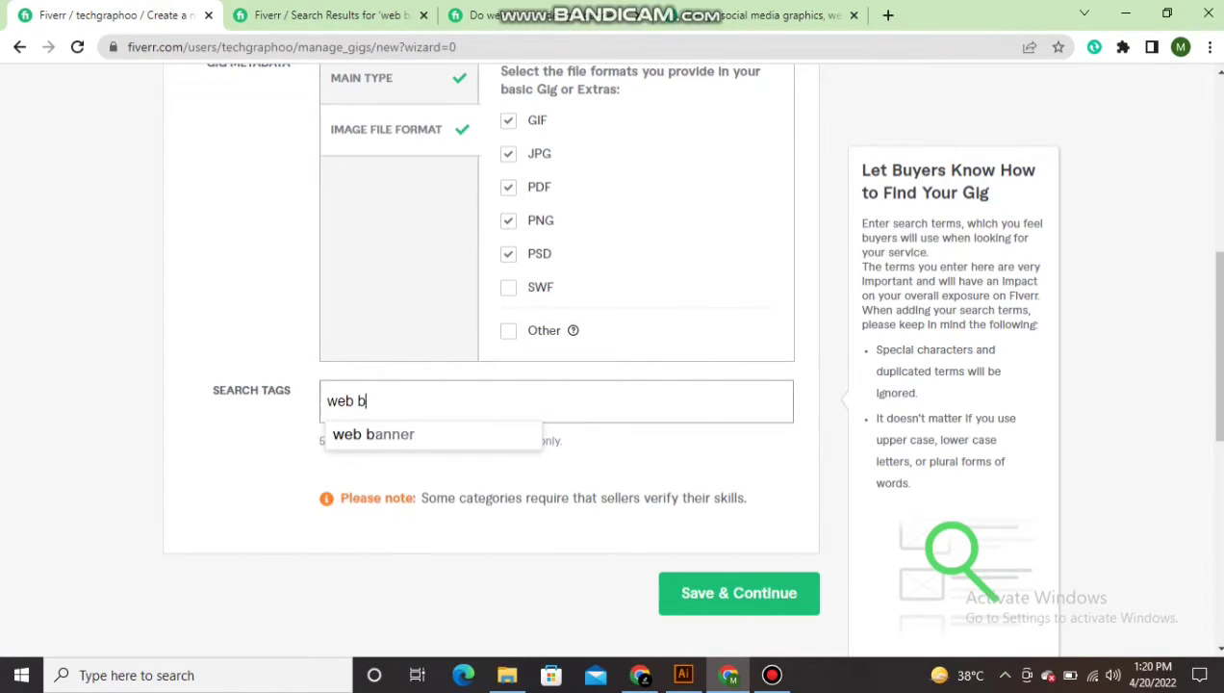
type("anner")
key("Return")
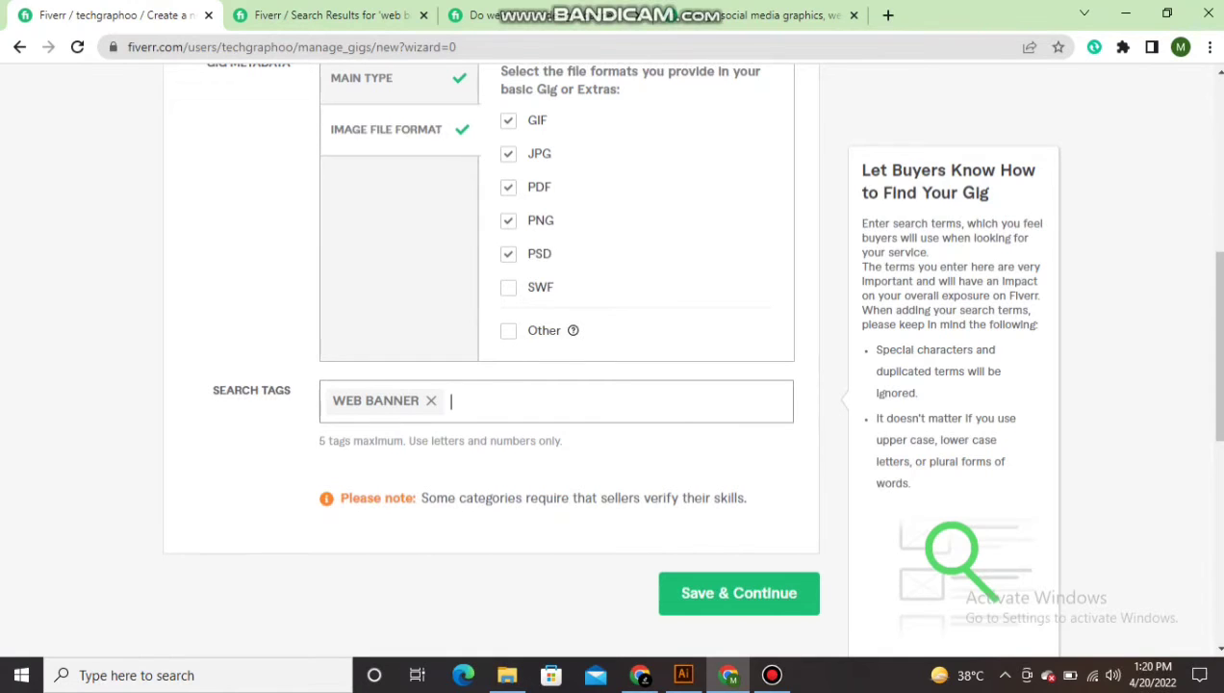
Step: Add "website header" as the second search tag of the gig
type("webs")
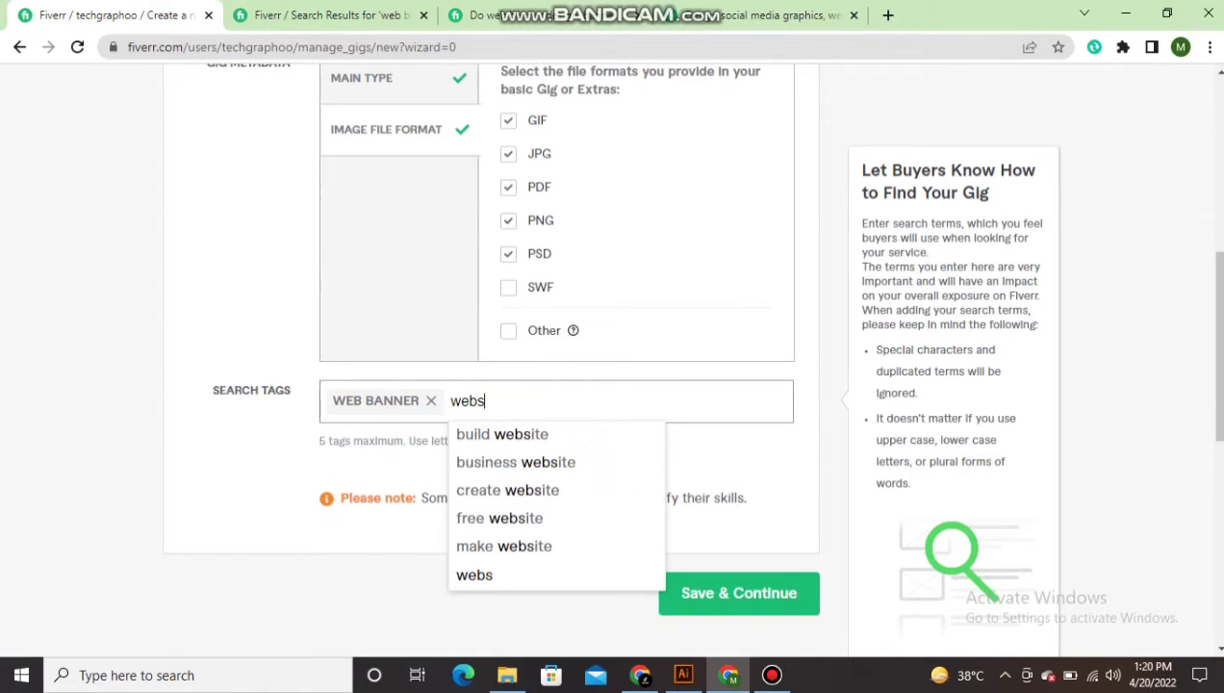
type("ite")
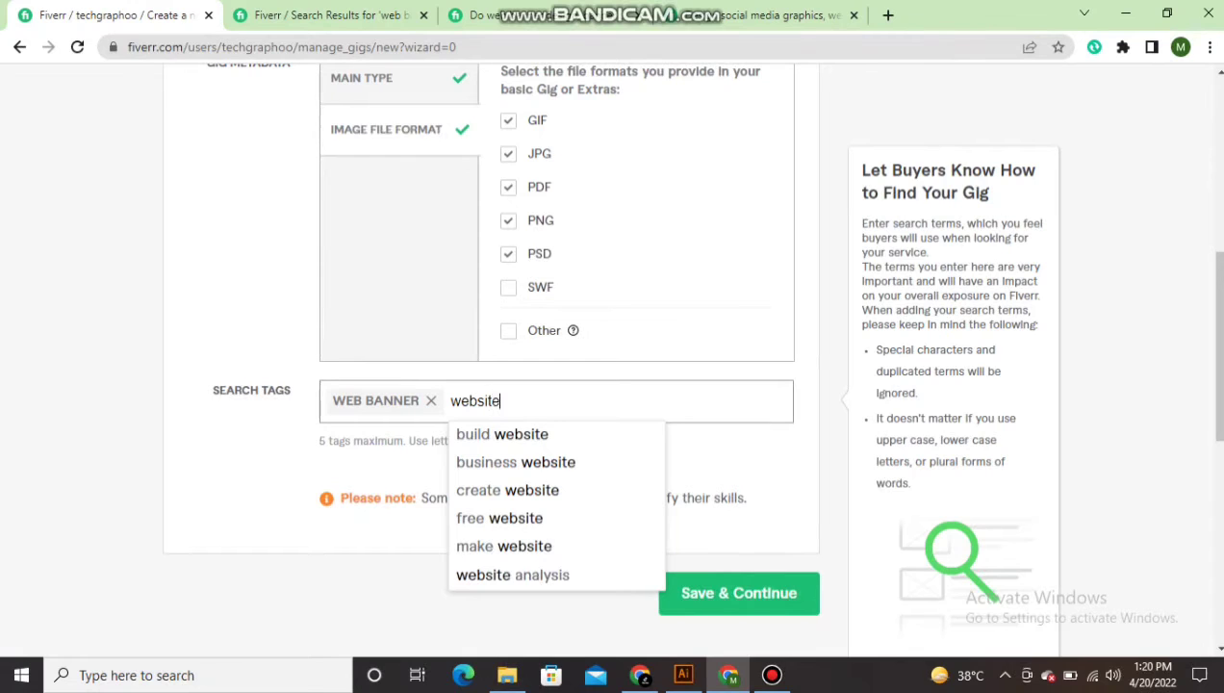
type(" h")
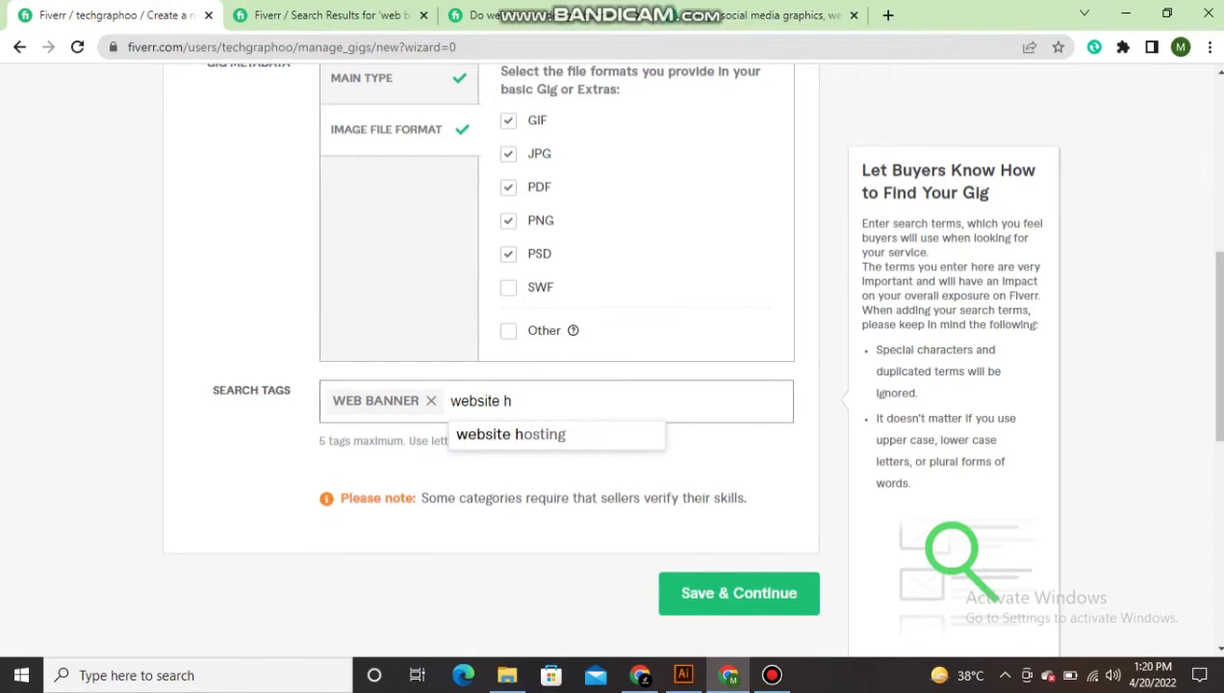
type("ead")
type("er")
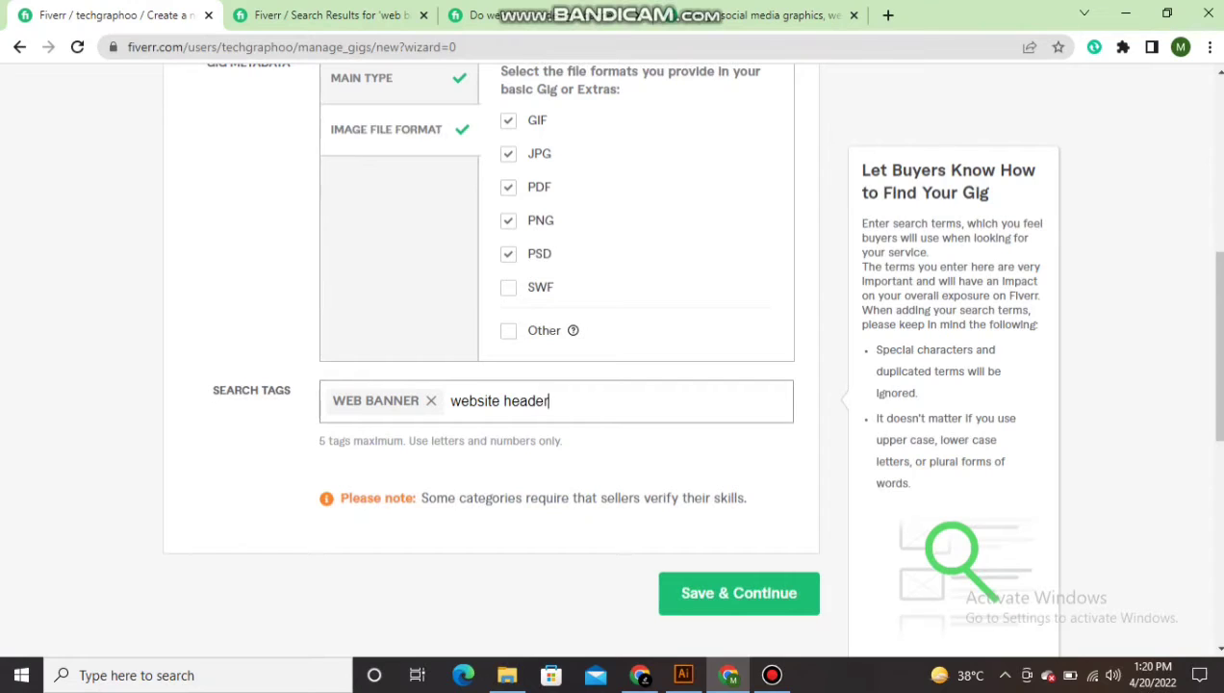
key("Return")
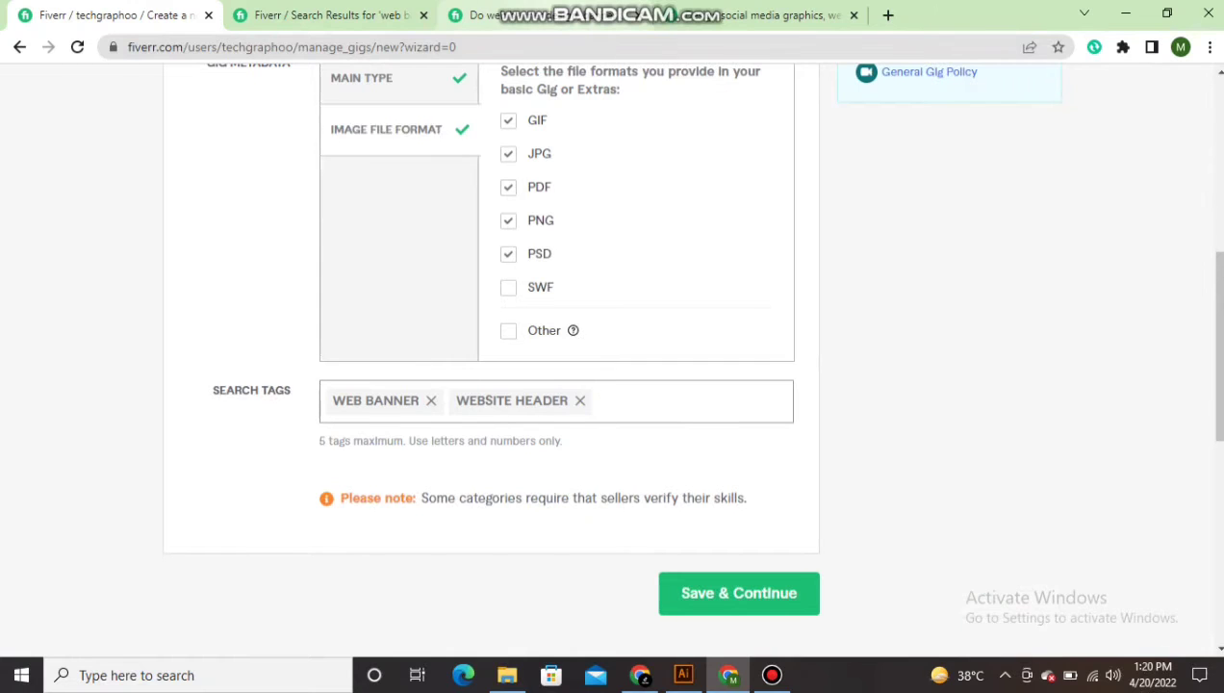
Step: Recheck the competitor's related tags and add the suggested "banner ads" as the third search tag
left_click(541, 14)
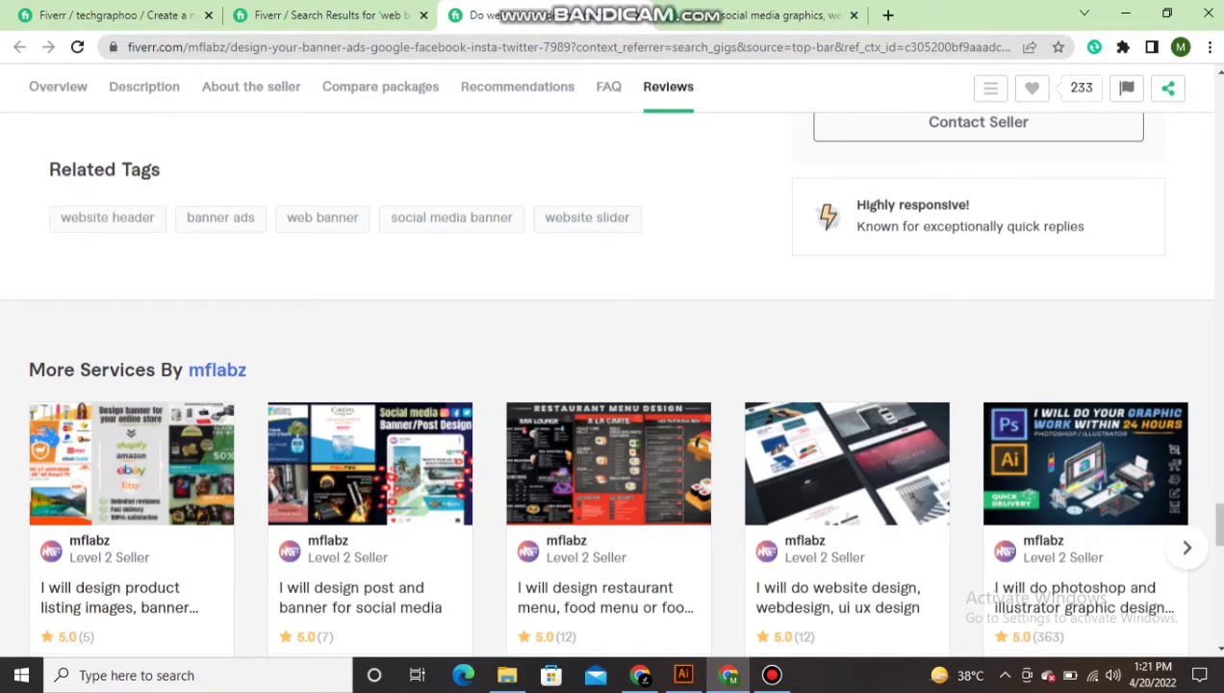
left_click(115, 14)
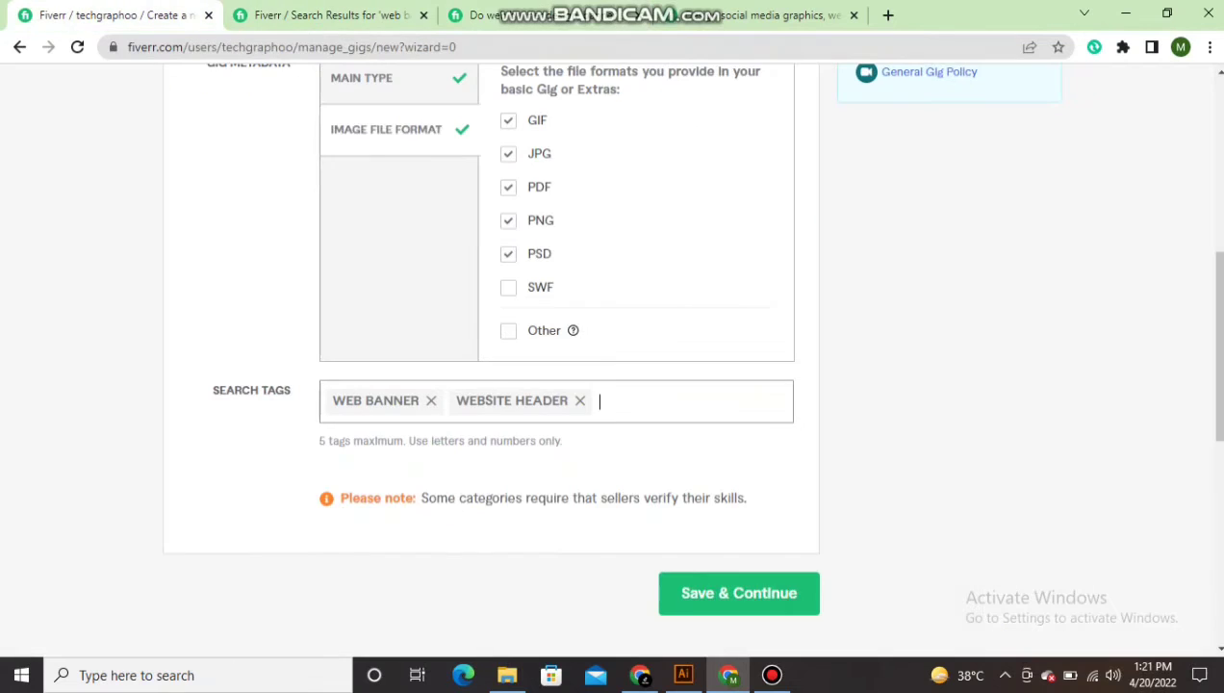
type("ban")
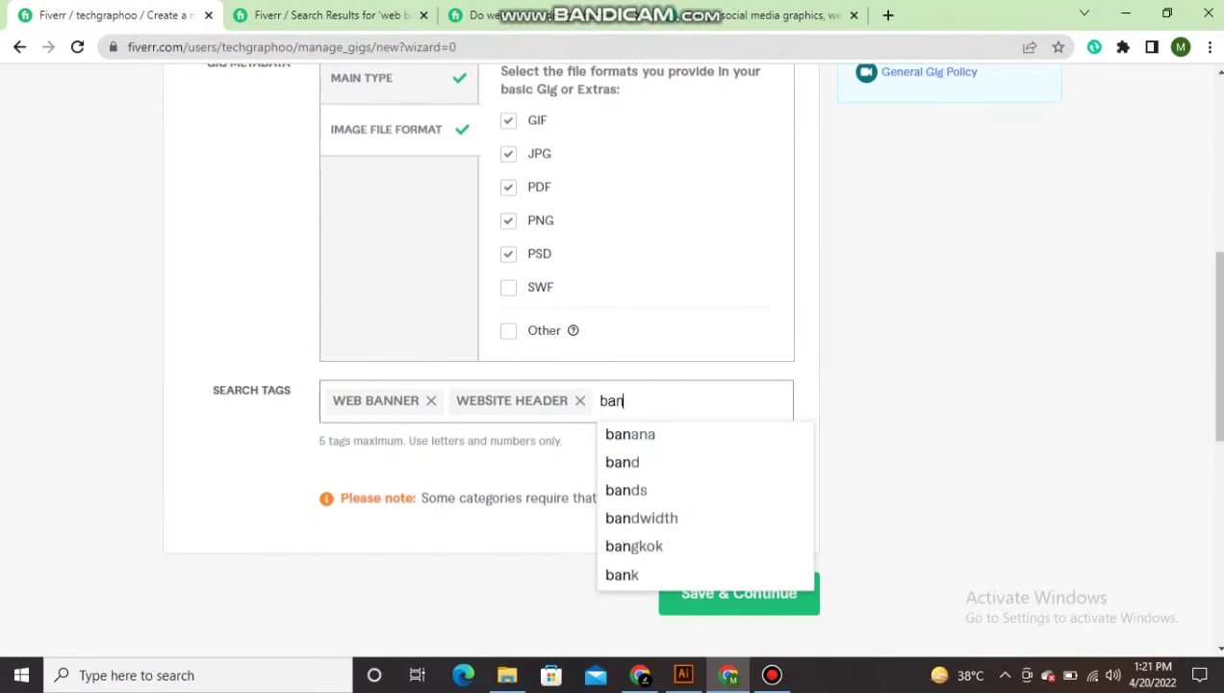
type("ner")
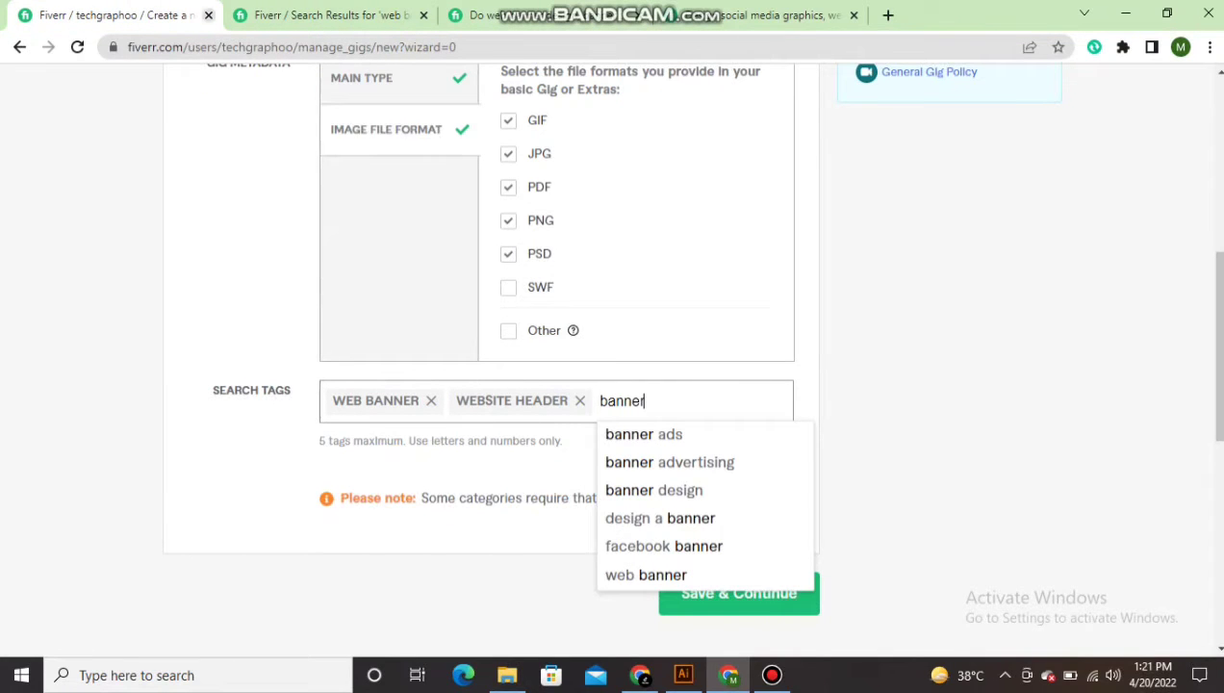
left_click(643, 435)
Step: Consult the competitor's related tags again and add "social media banner" as the fourth search tag
left_click(485, 14)
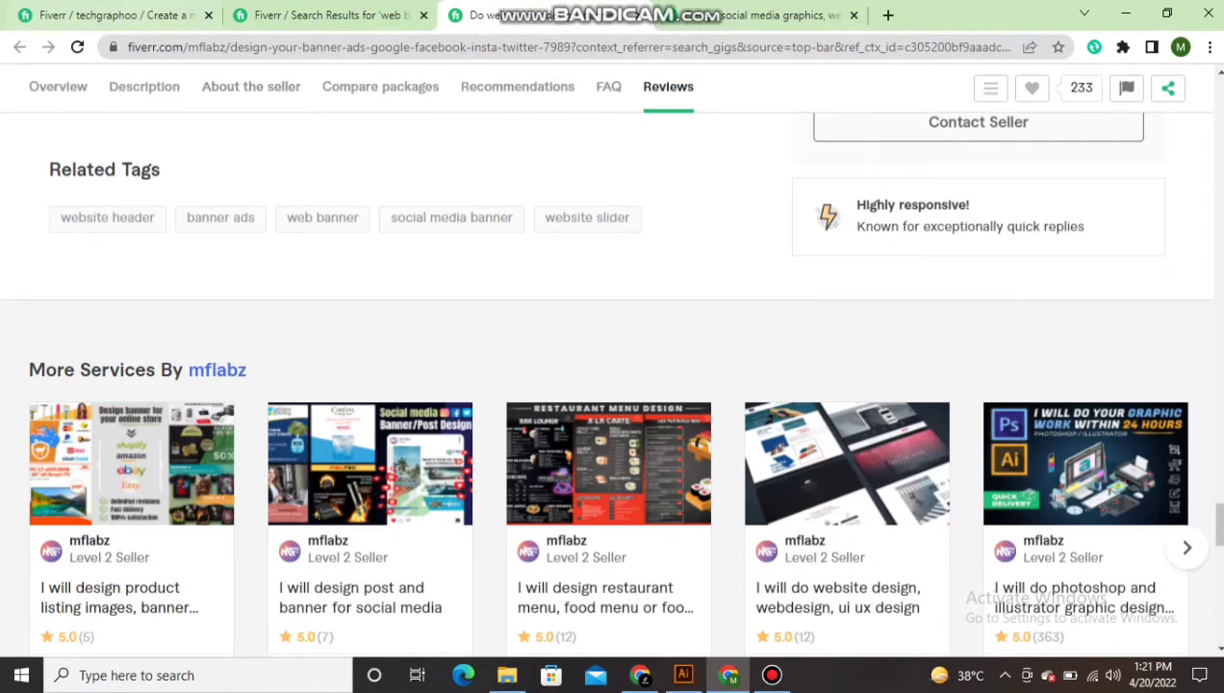
left_click(116, 15)
type("so")
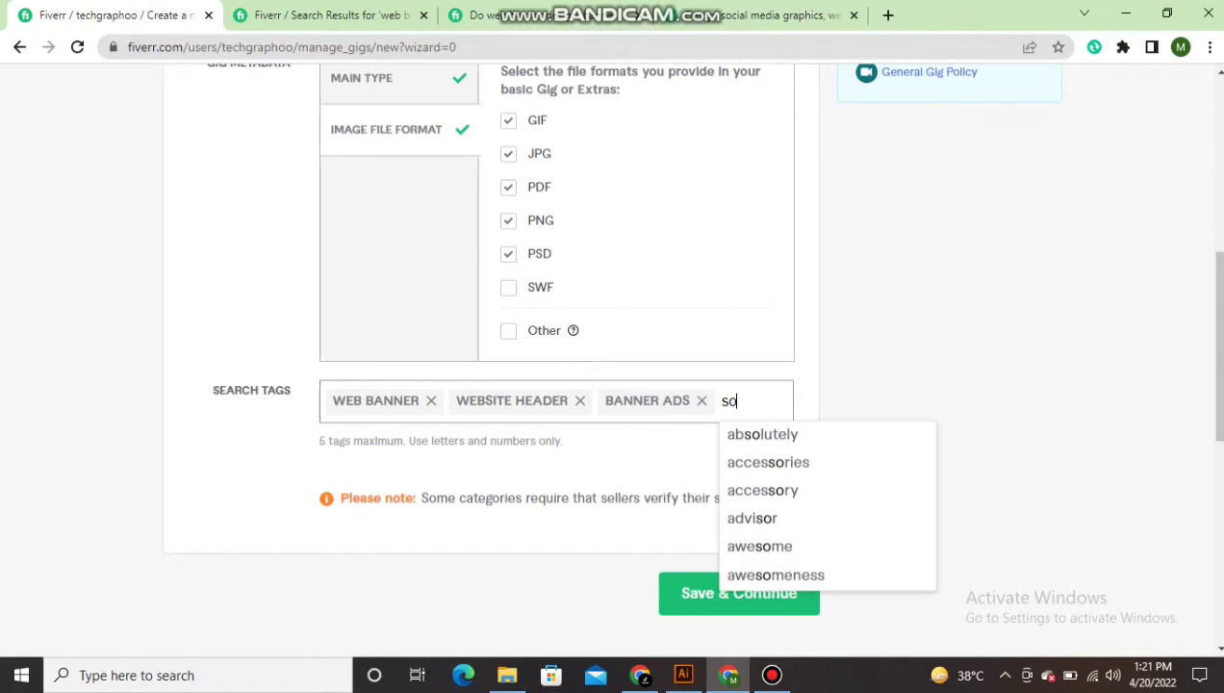
type("cial")
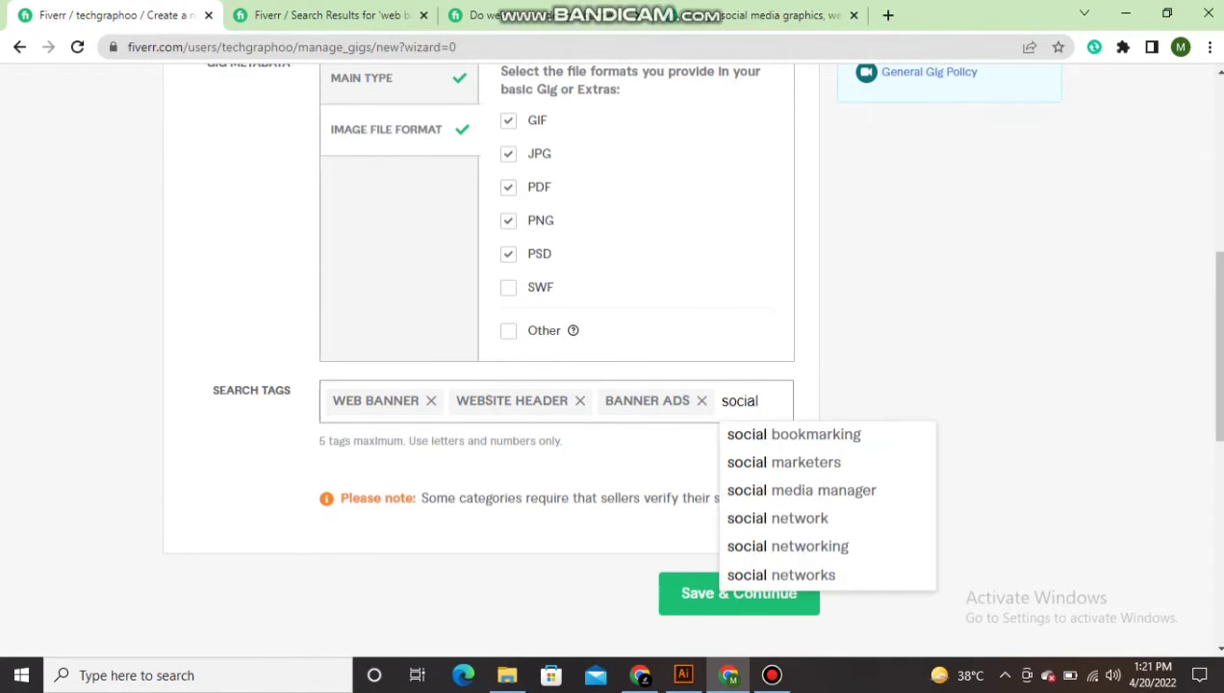
type(" me")
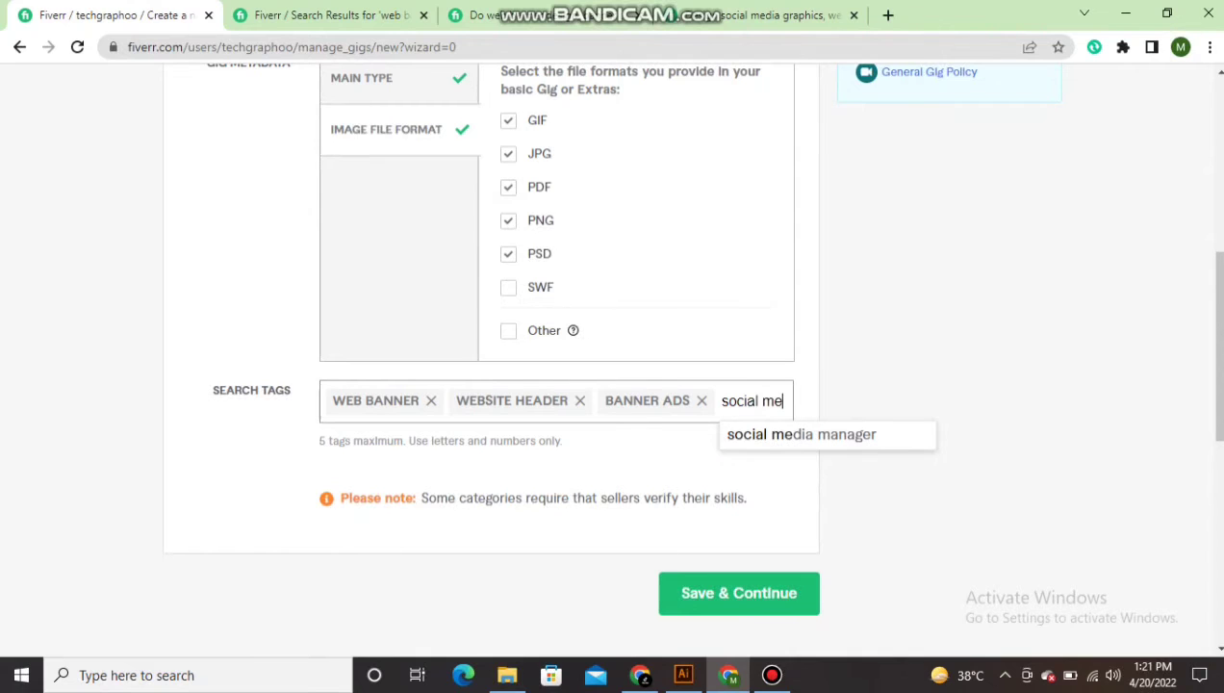
type("di")
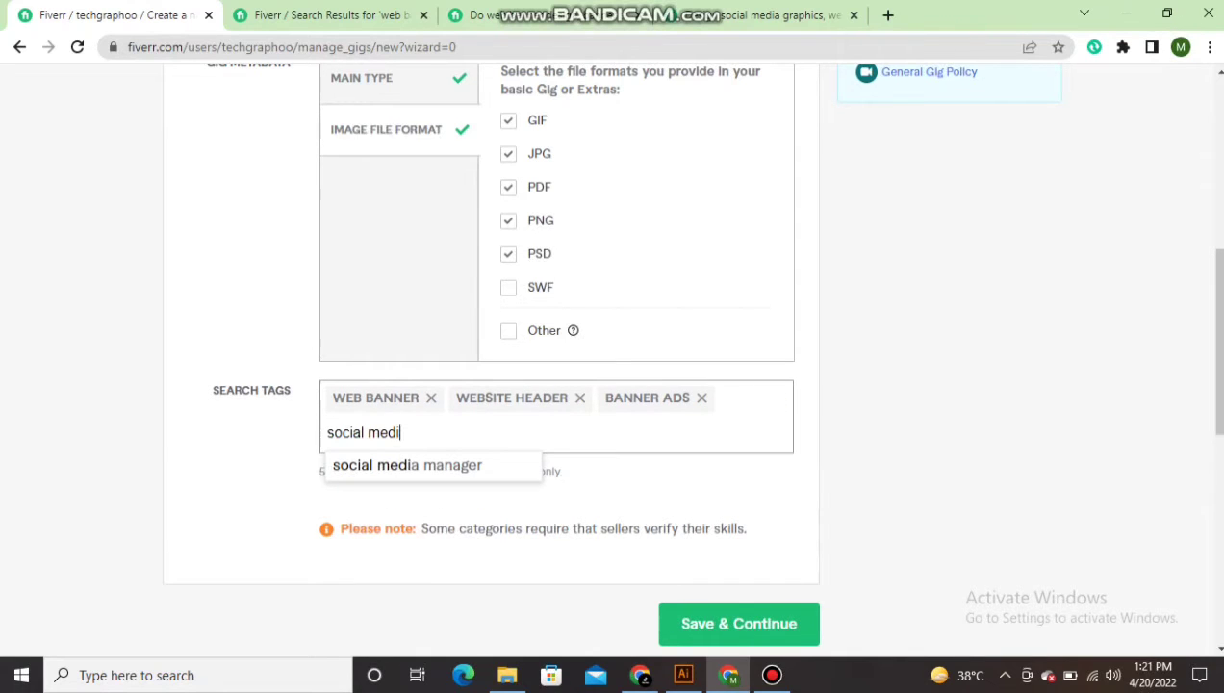
type("a b")
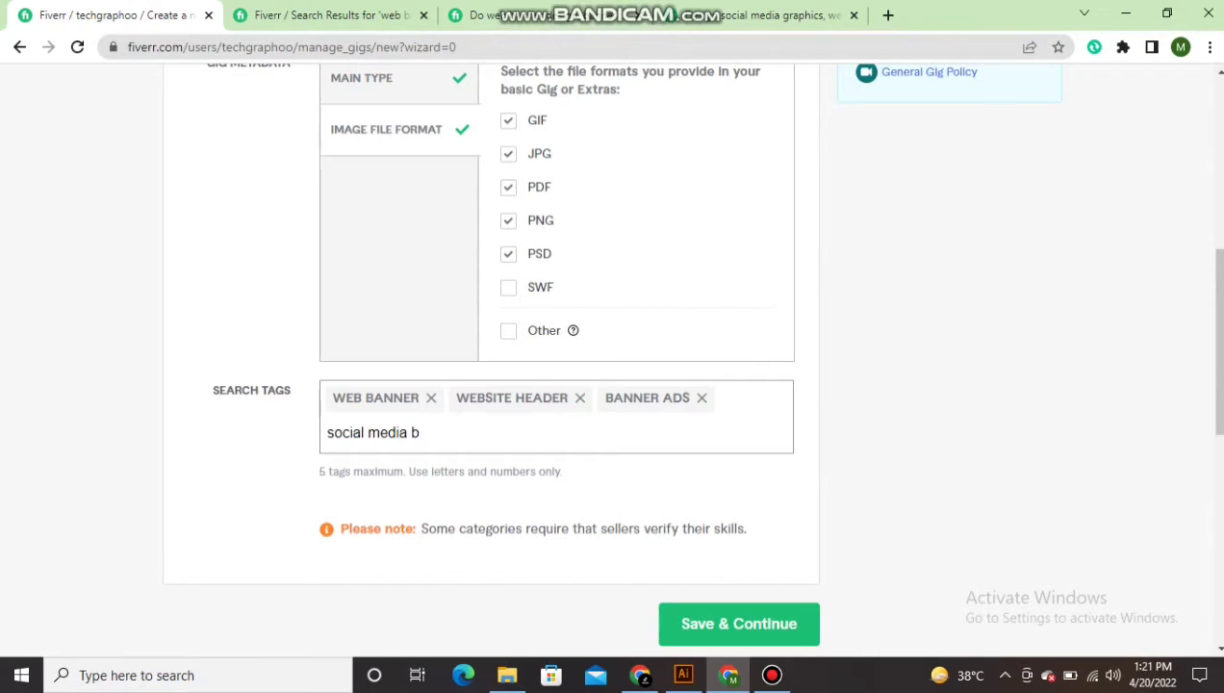
type("anner")
key("Return")
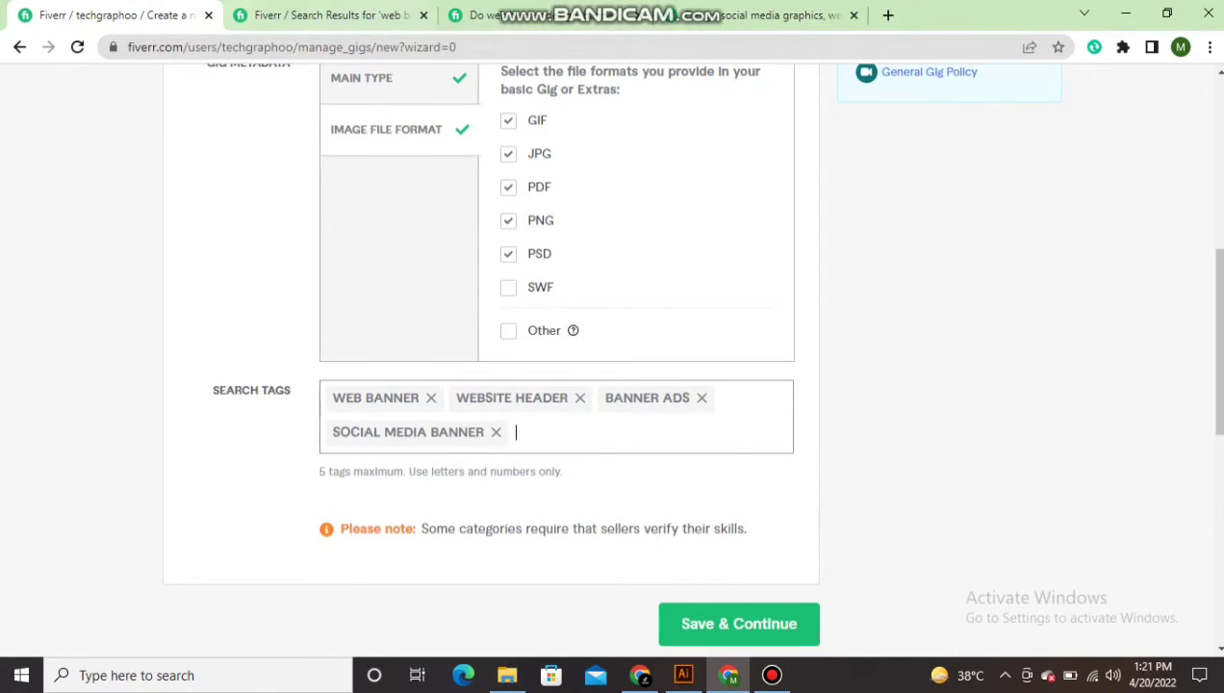
Step: Add "website sliders" as the fifth search tag after checking the competitor's tags, and save the overview to continue to pricing
left_click(481, 15)
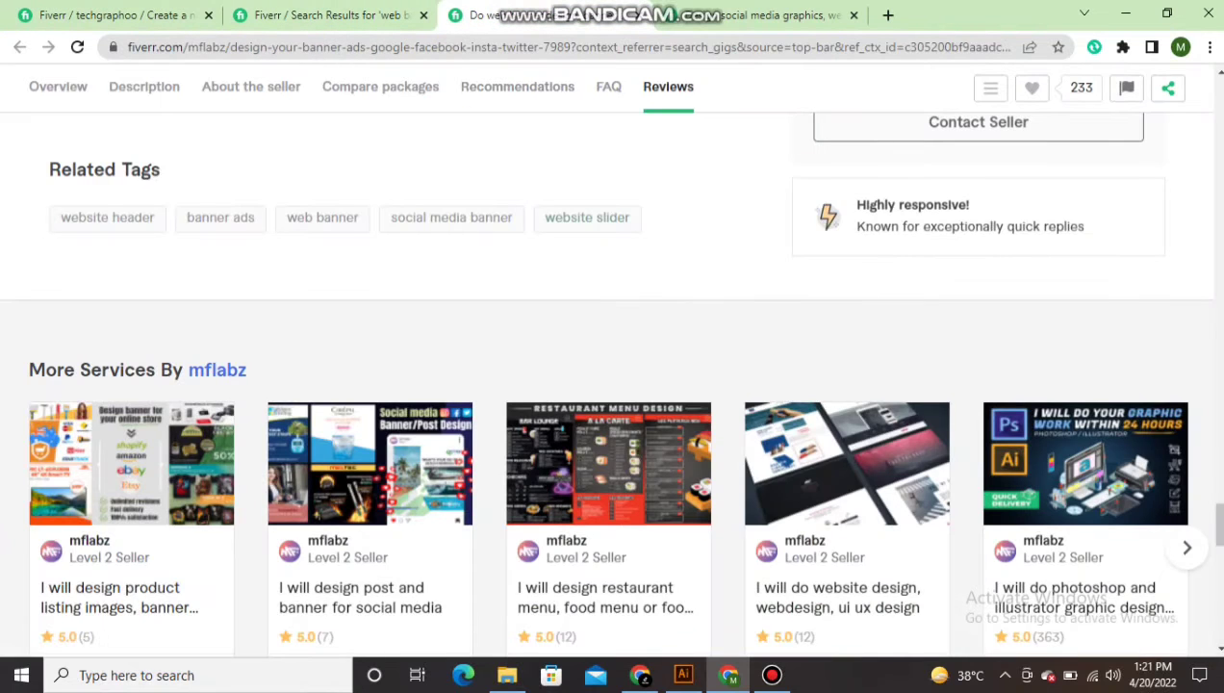
left_click(145, 15)
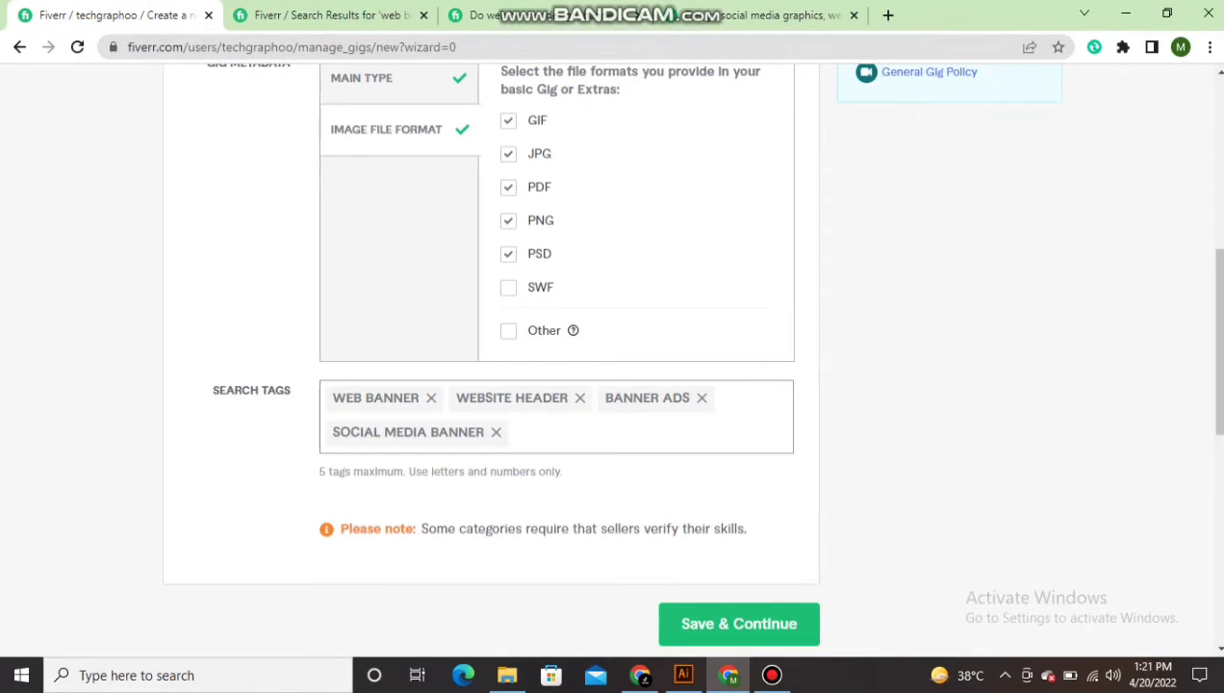
type("webs")
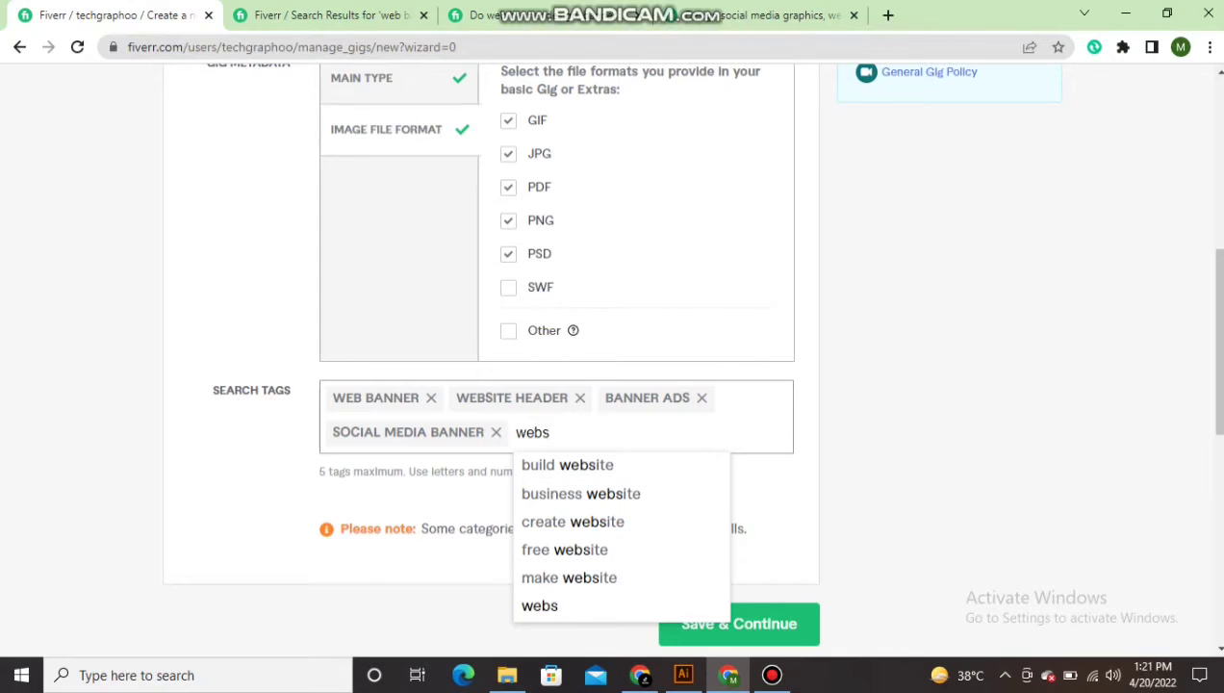
type("ite s")
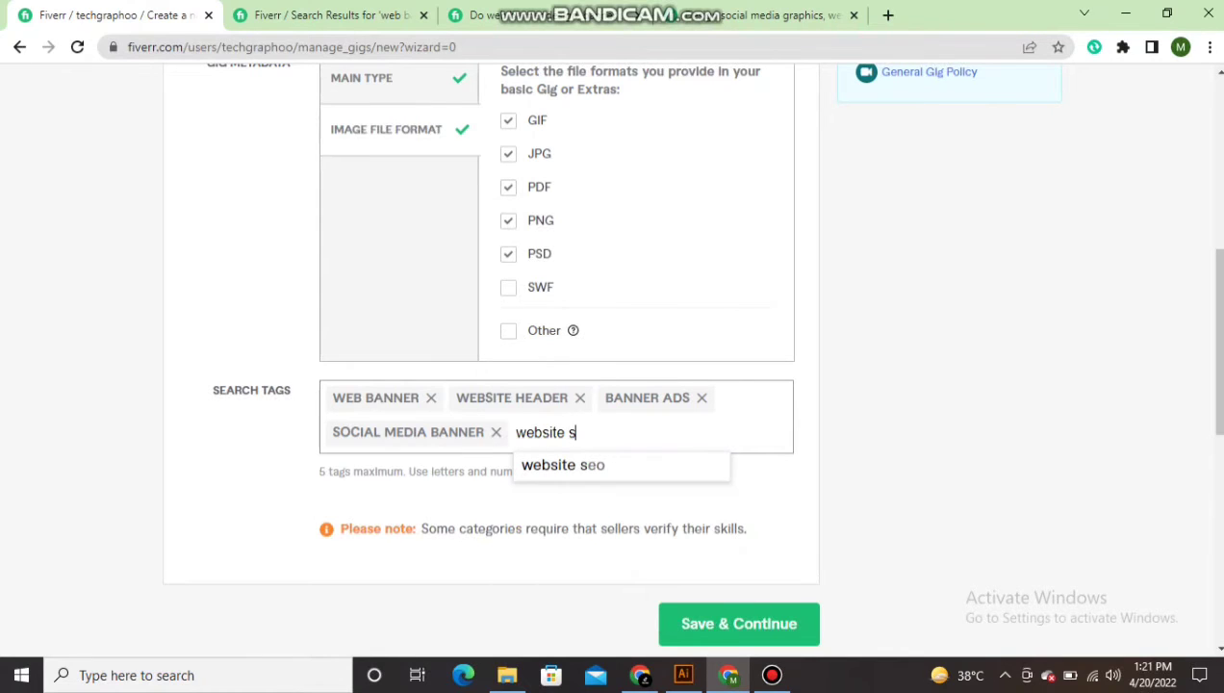
type("liders")
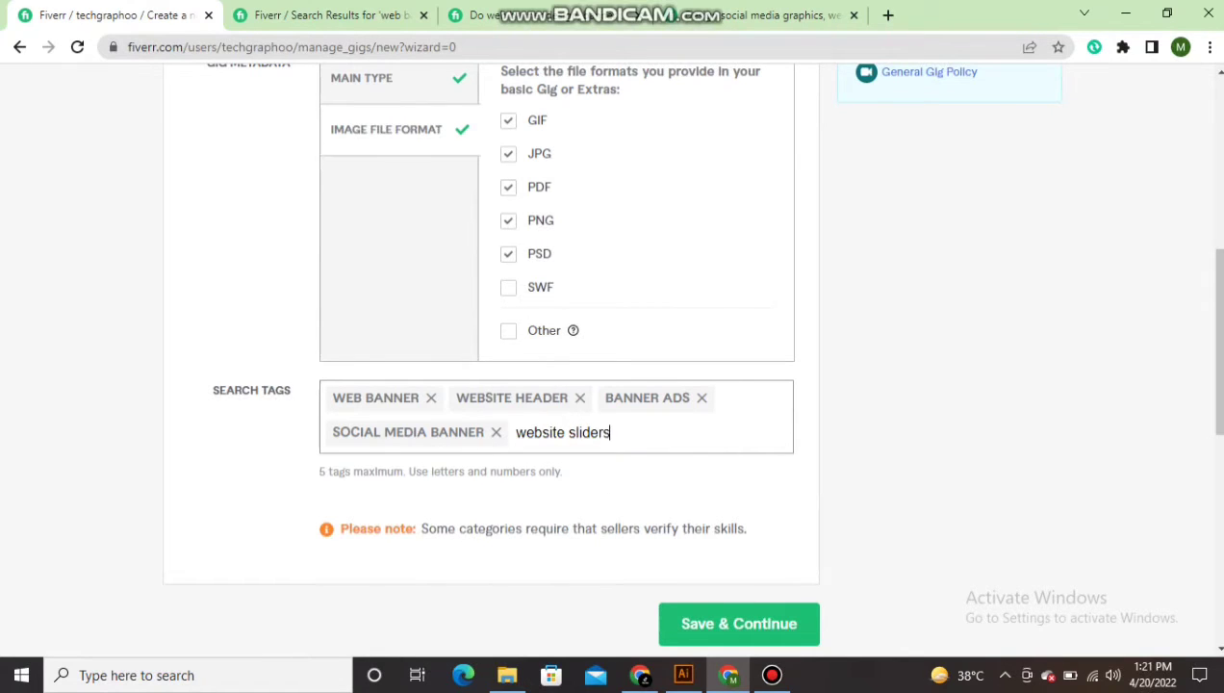
key("Return")
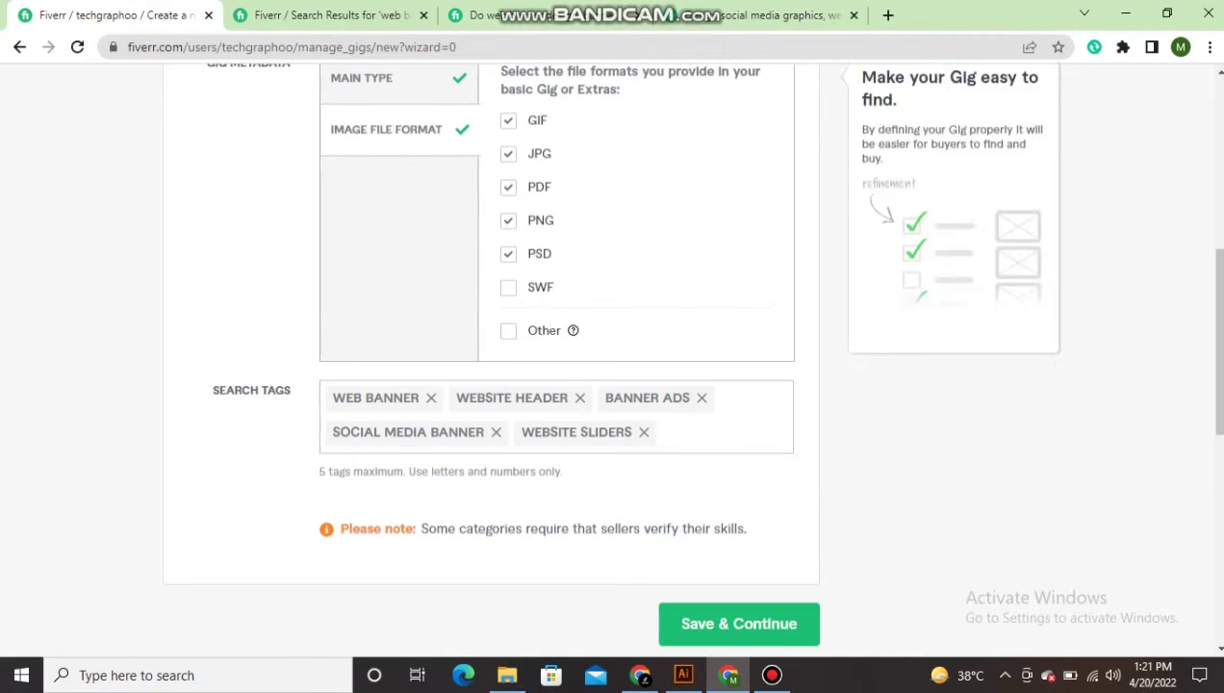
left_click(739, 623)
scroll(739, 624, "down", 1)
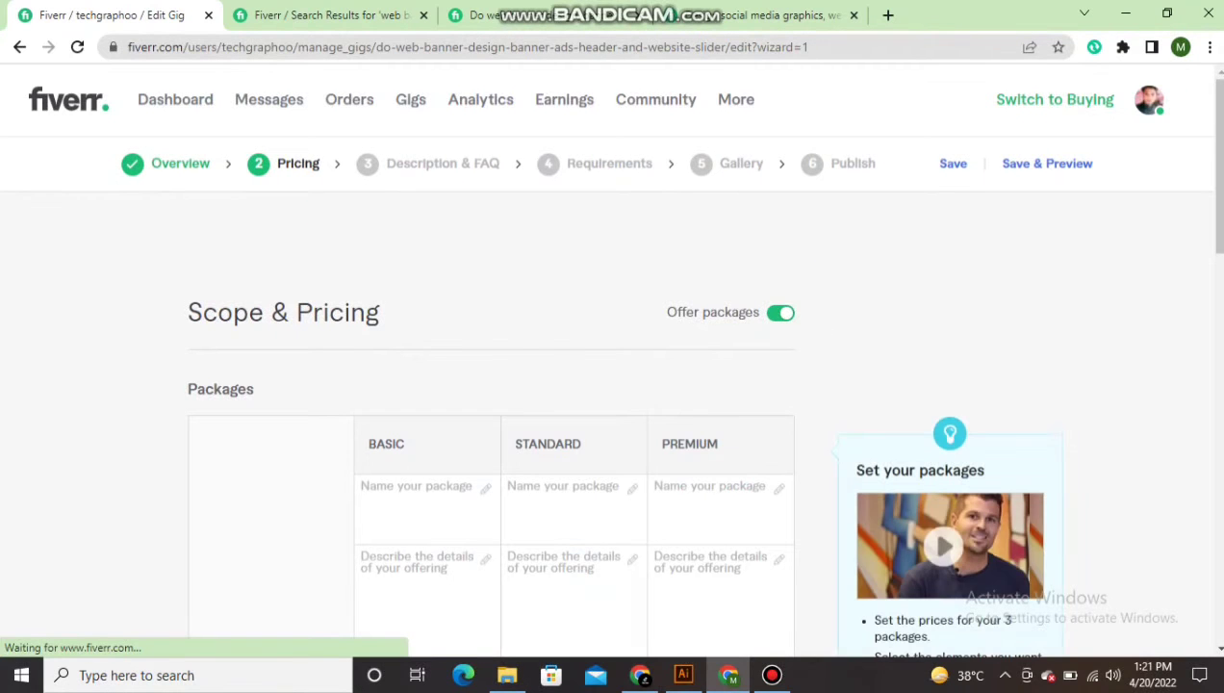
Step: Review the competitor gig's package comparison of prices, revisions and delivery times, and return to the gig being edited
left_click(512, 15)
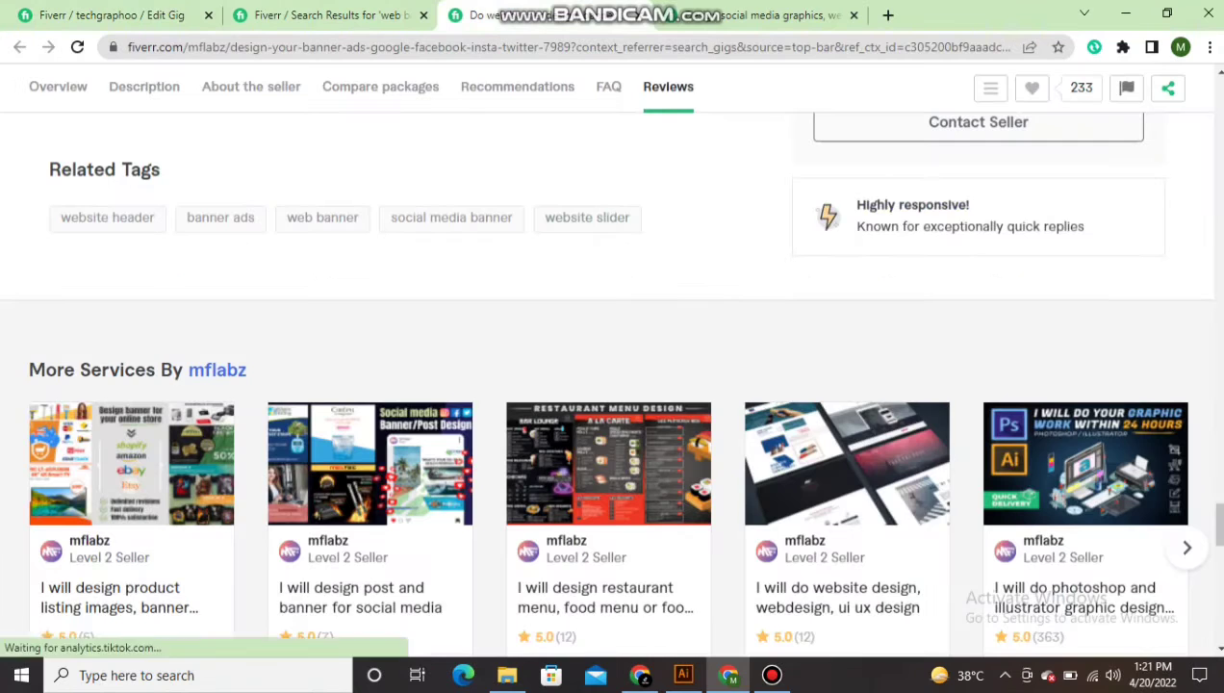
scroll(385, 385, "up", 15)
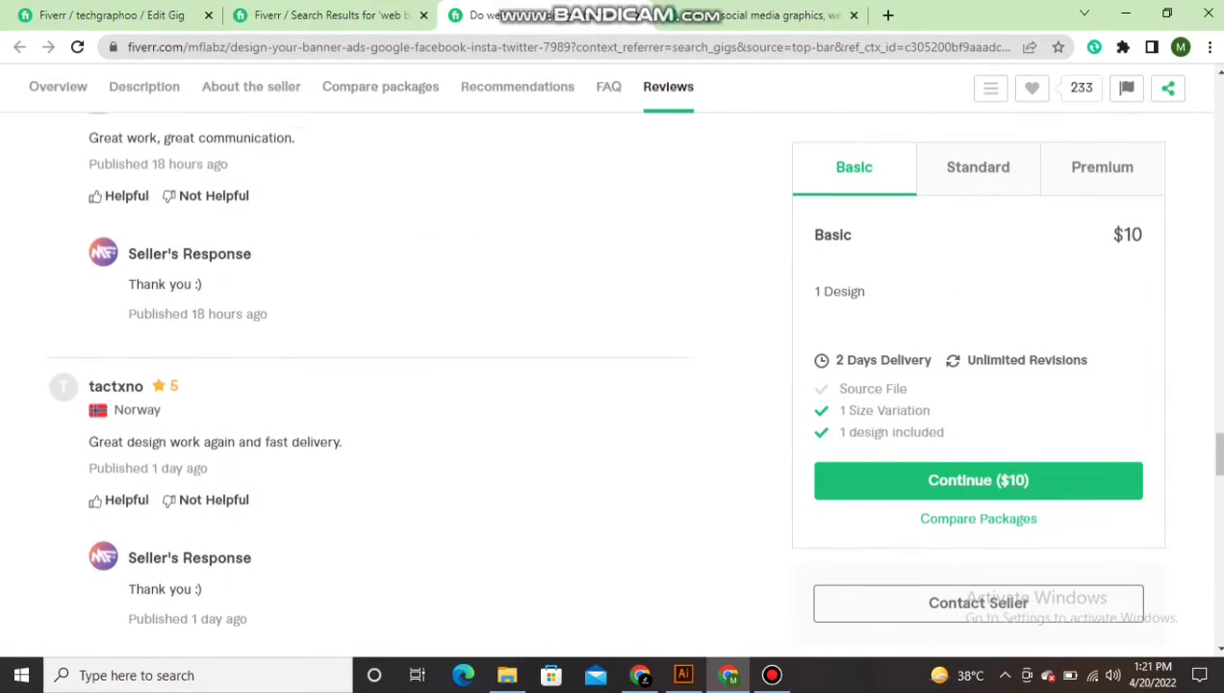
scroll(368, 385, "up", 10)
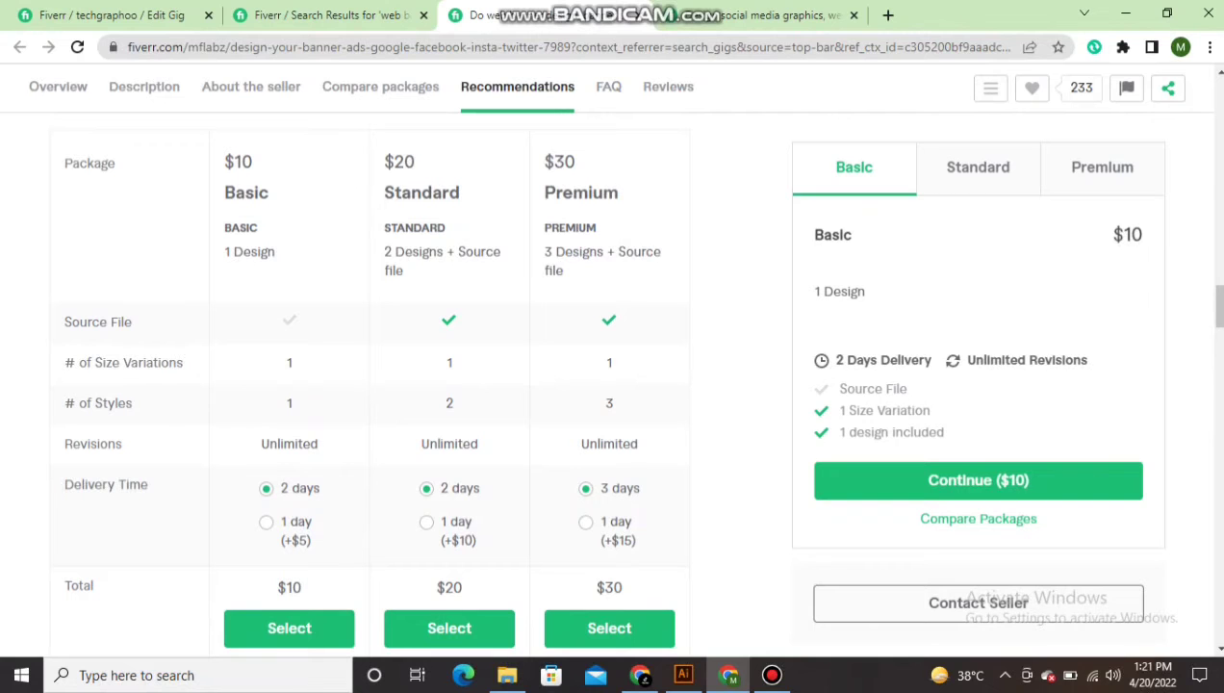
left_click(147, 16)
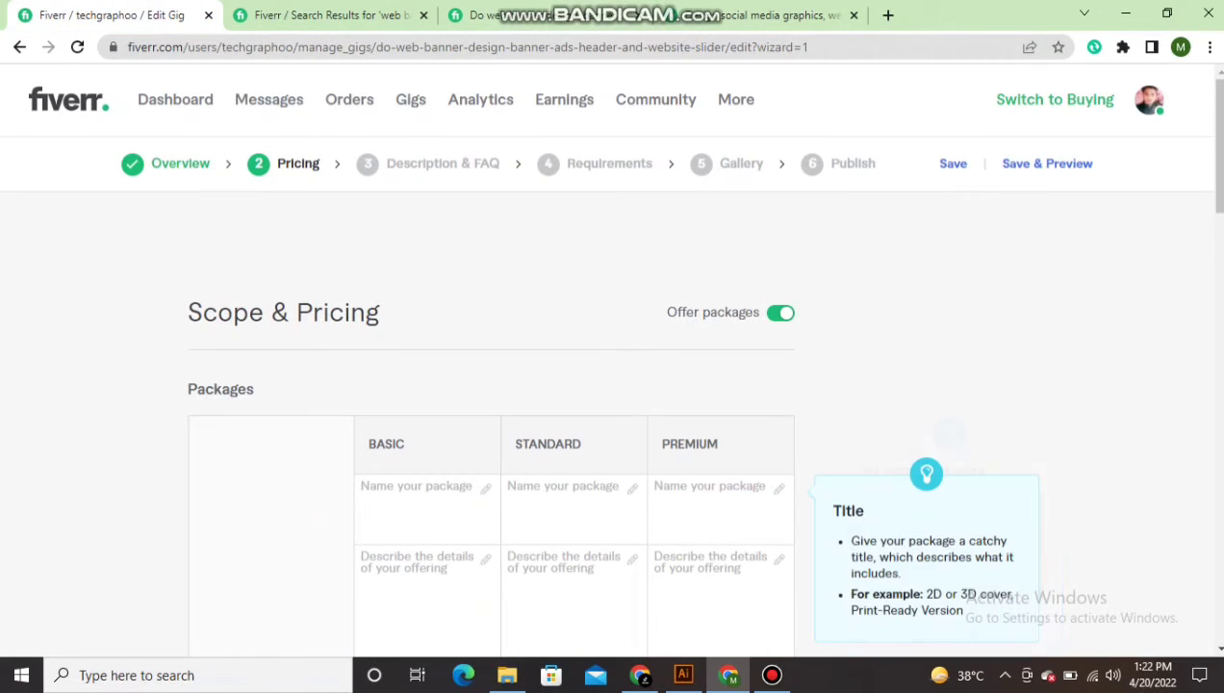
Step: Name the first package "Basic" and describe its offering as "2 Design"
left_click(423, 498)
type("Basic")
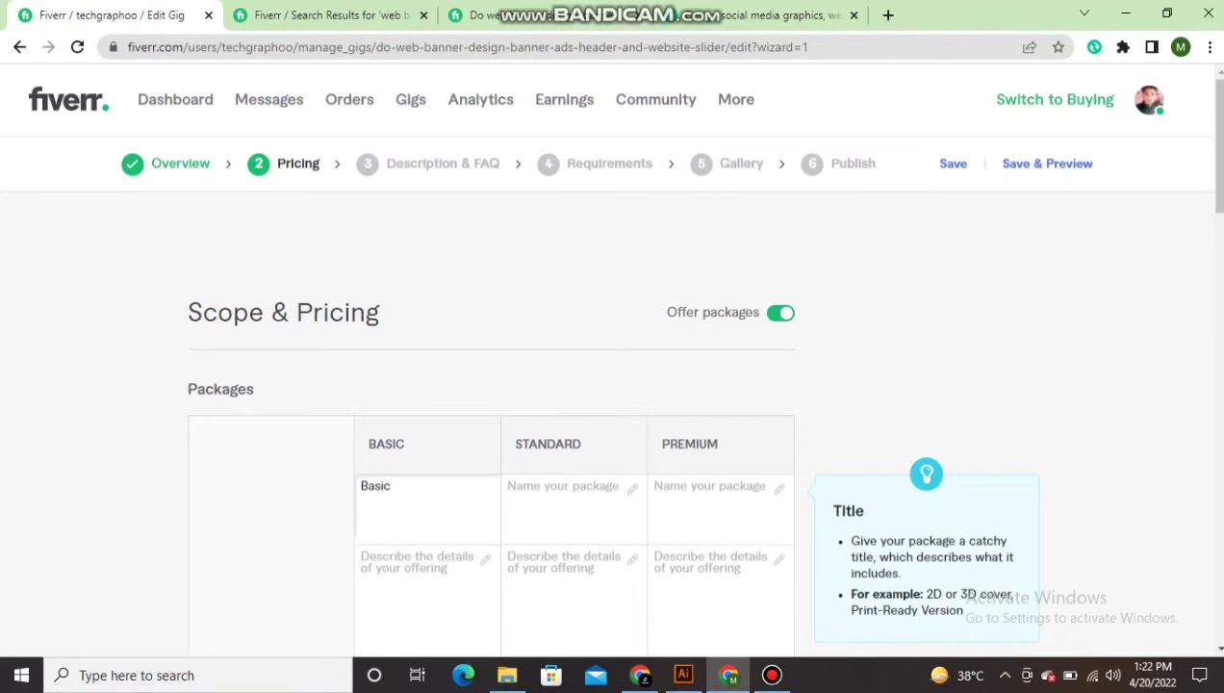
scroll(427, 504, "down", 2)
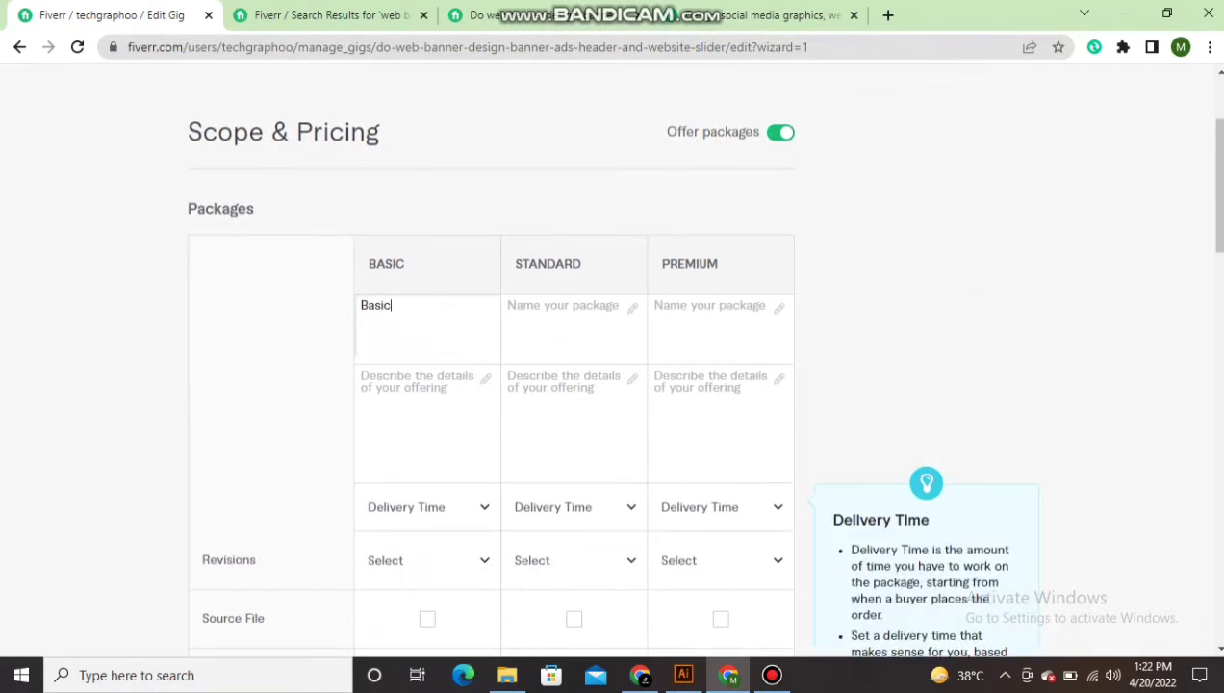
left_click(427, 413)
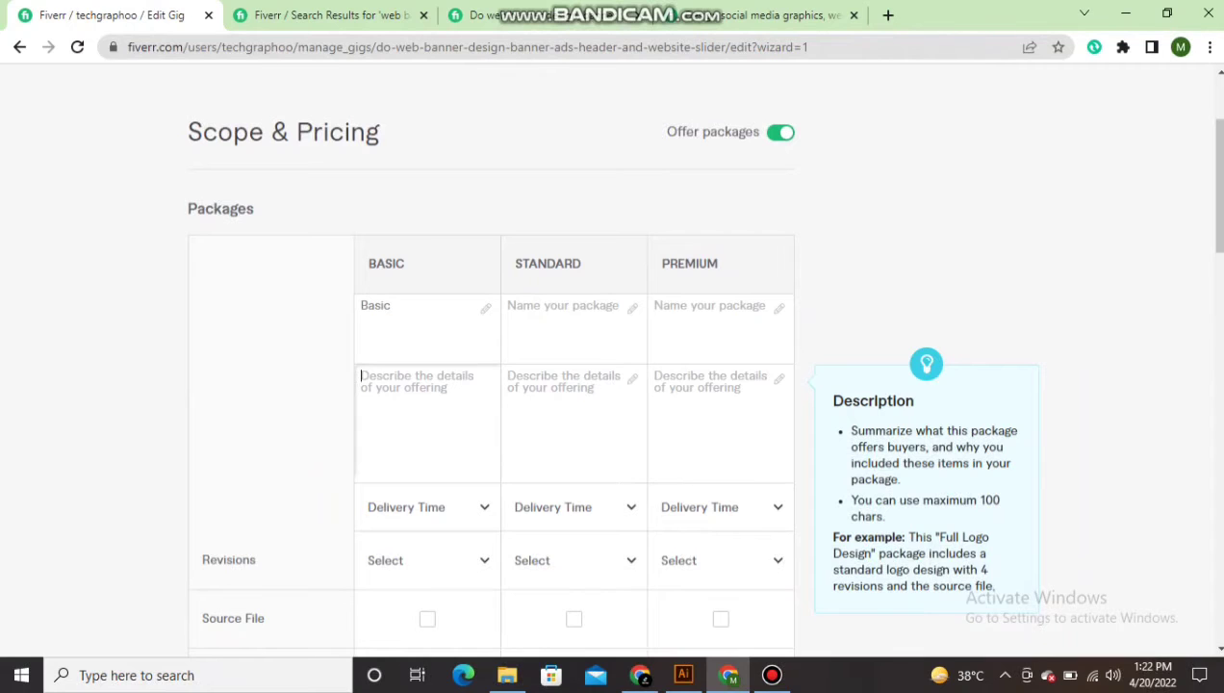
type("2")
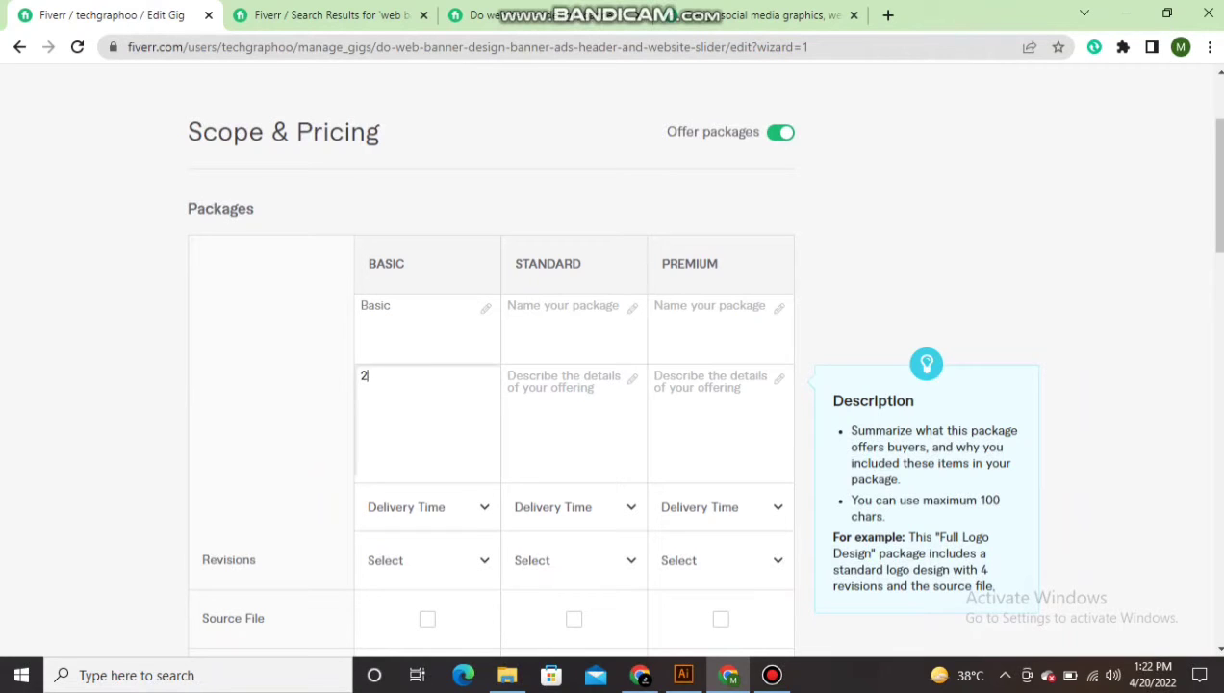
type(" Design")
Step: Recheck the competitor's package table and set the Basic package's delivery time to 1 day
left_click(520, 15)
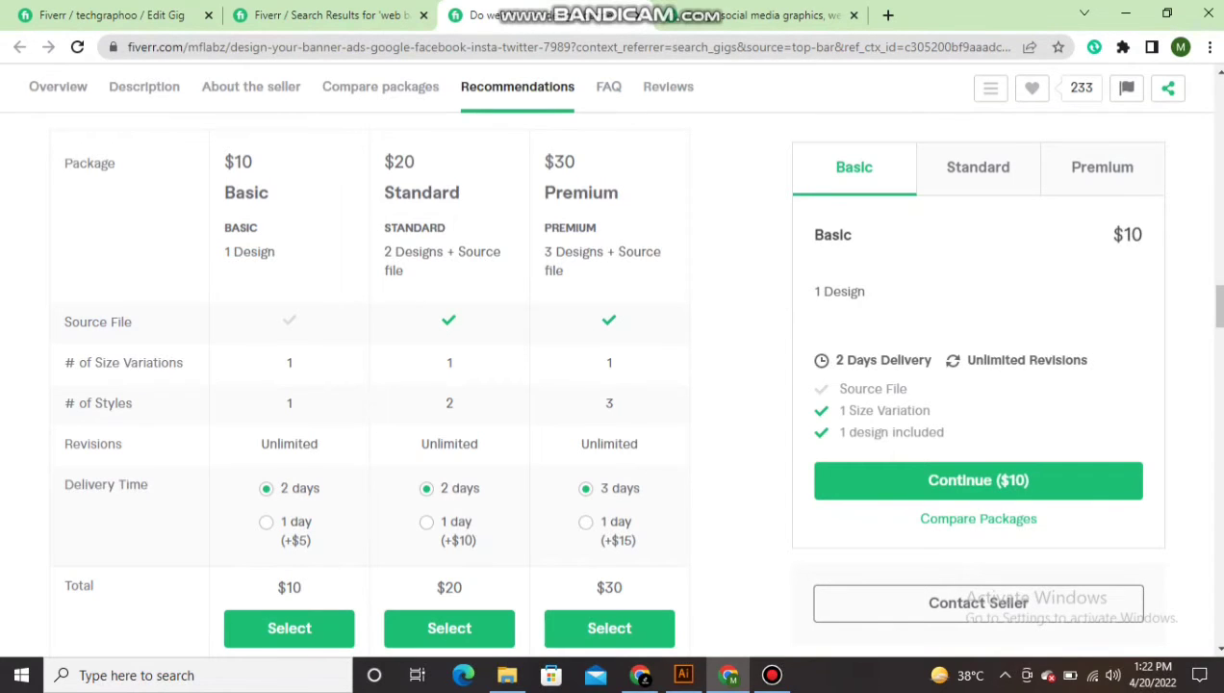
left_click(114, 15)
scroll(423, 409, "down", 1)
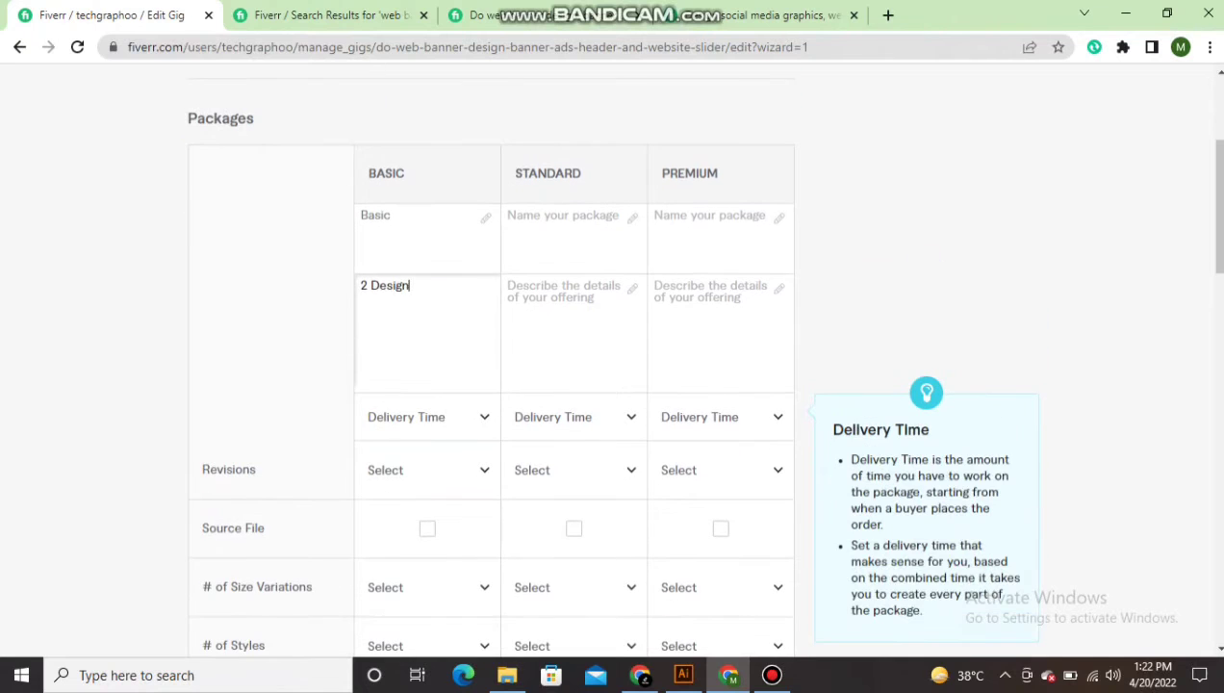
left_click(423, 417)
left_click(424, 241)
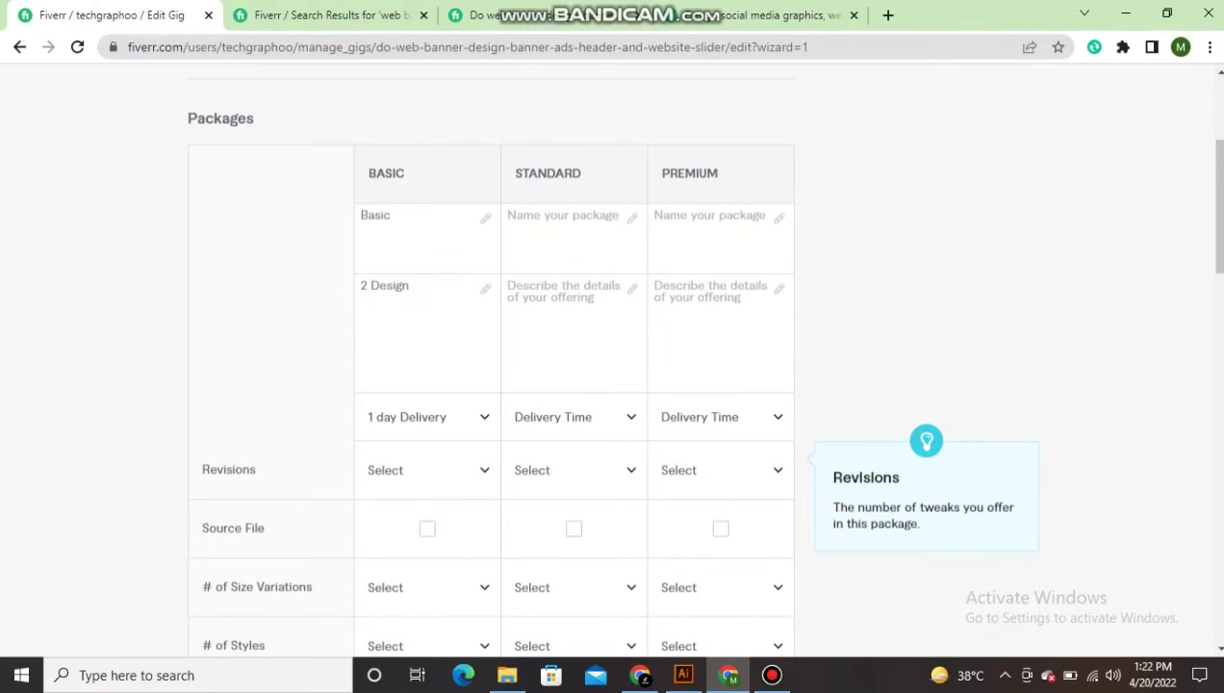
Step: Give the Basic package unlimited revisions and include the source file
left_click(423, 470)
scroll(421, 342, "down", 5)
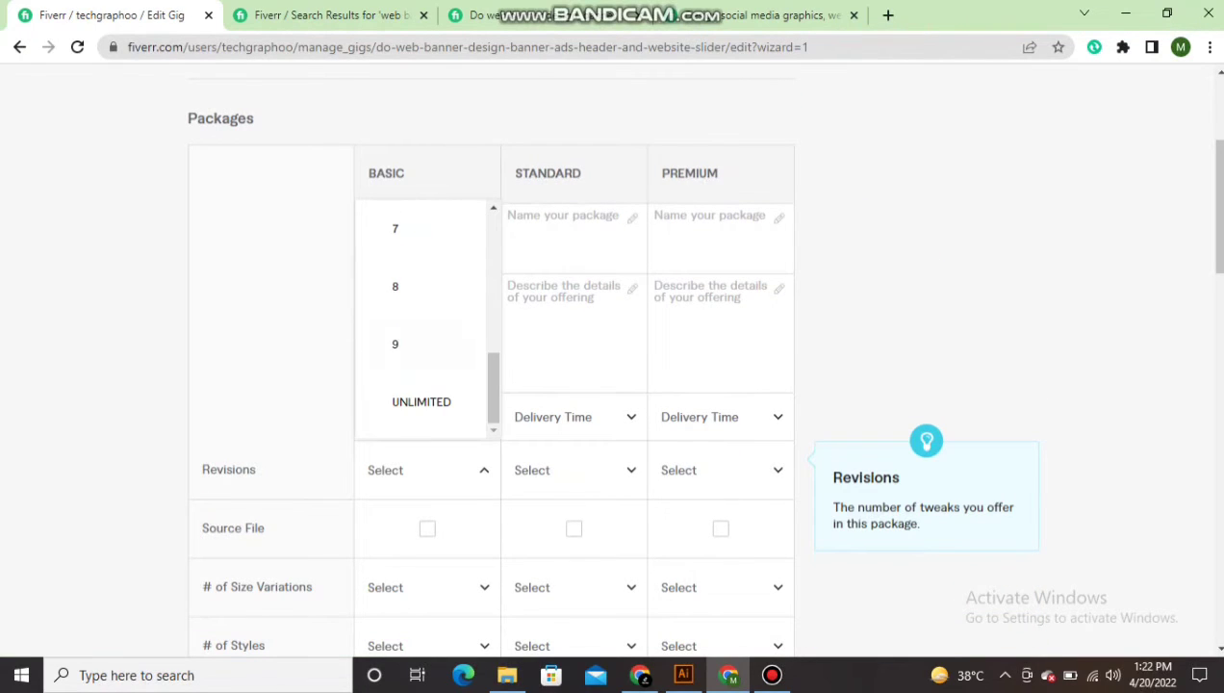
left_click(420, 401)
scroll(421, 401, "down", 2)
left_click(427, 348)
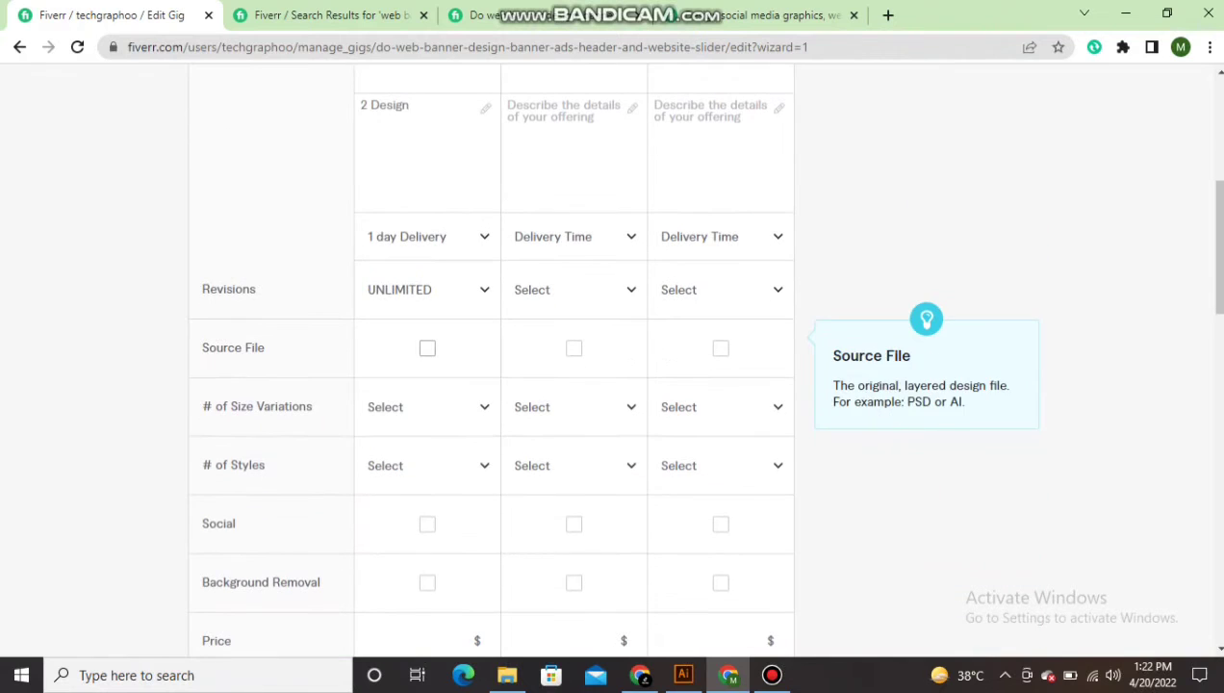
Step: Set the Basic package to 2 size variations and 1 style
left_click(427, 407)
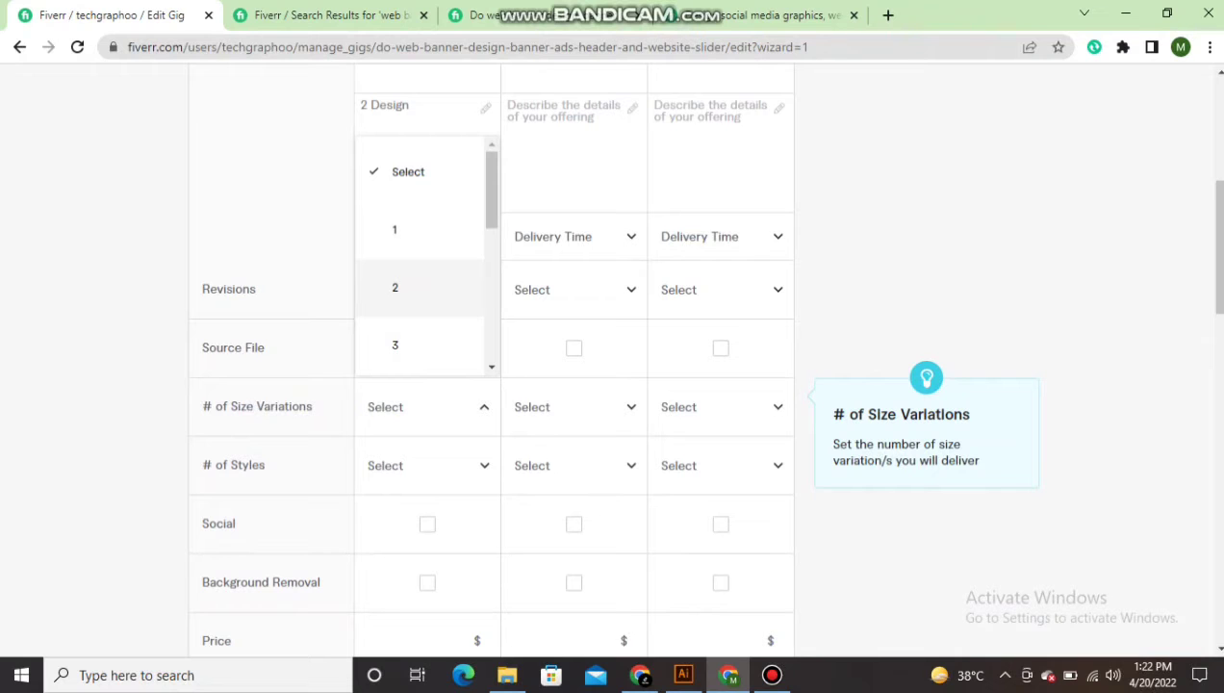
left_click(394, 287)
scroll(424, 404, "down", 1)
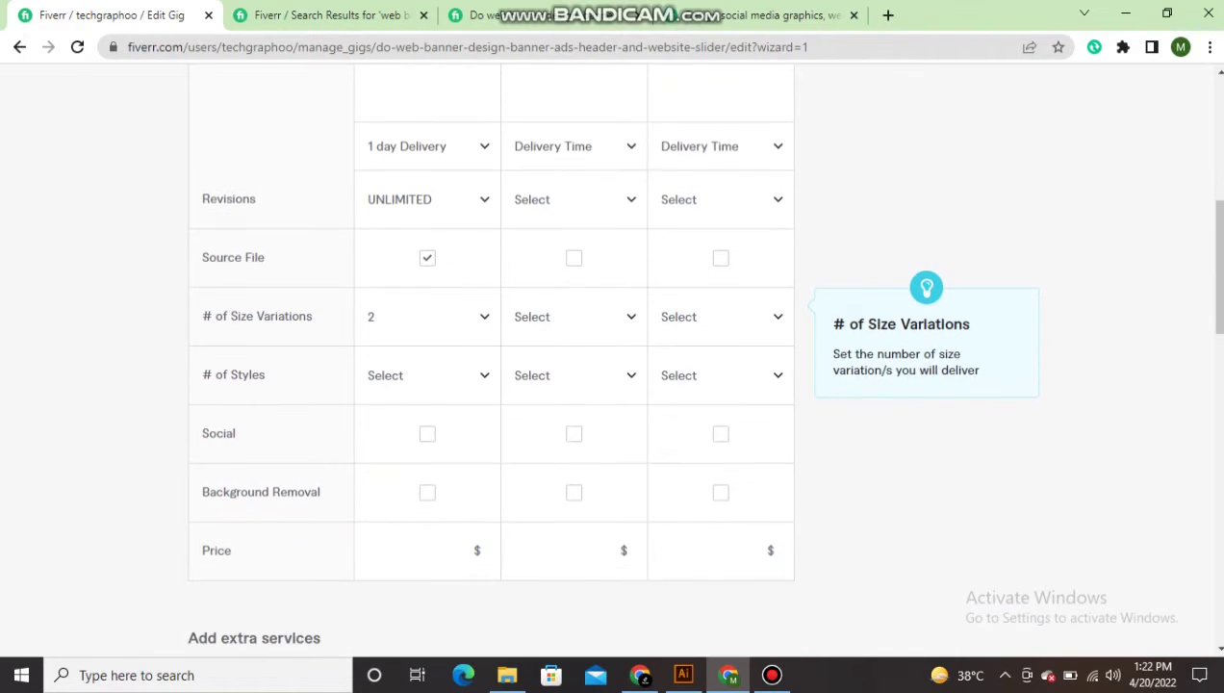
left_click(427, 375)
left_click(395, 500)
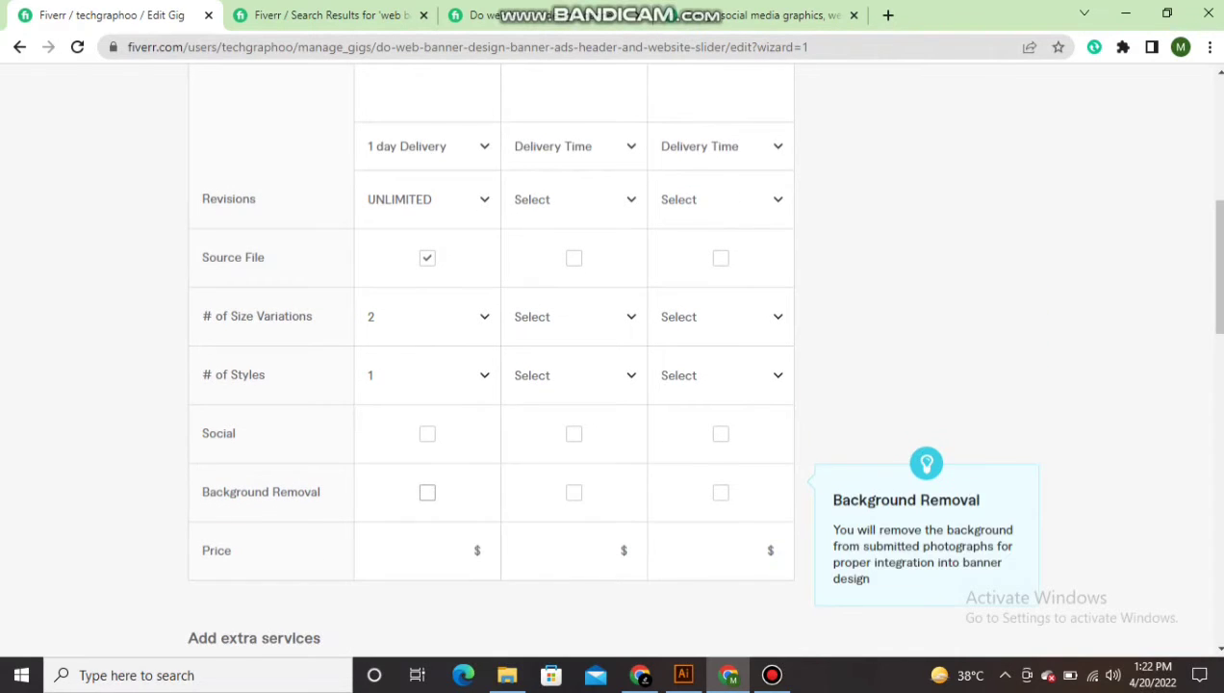
Step: Set the Basic package's price to $5
scroll(394, 500, "down", 1)
left_click(404, 460)
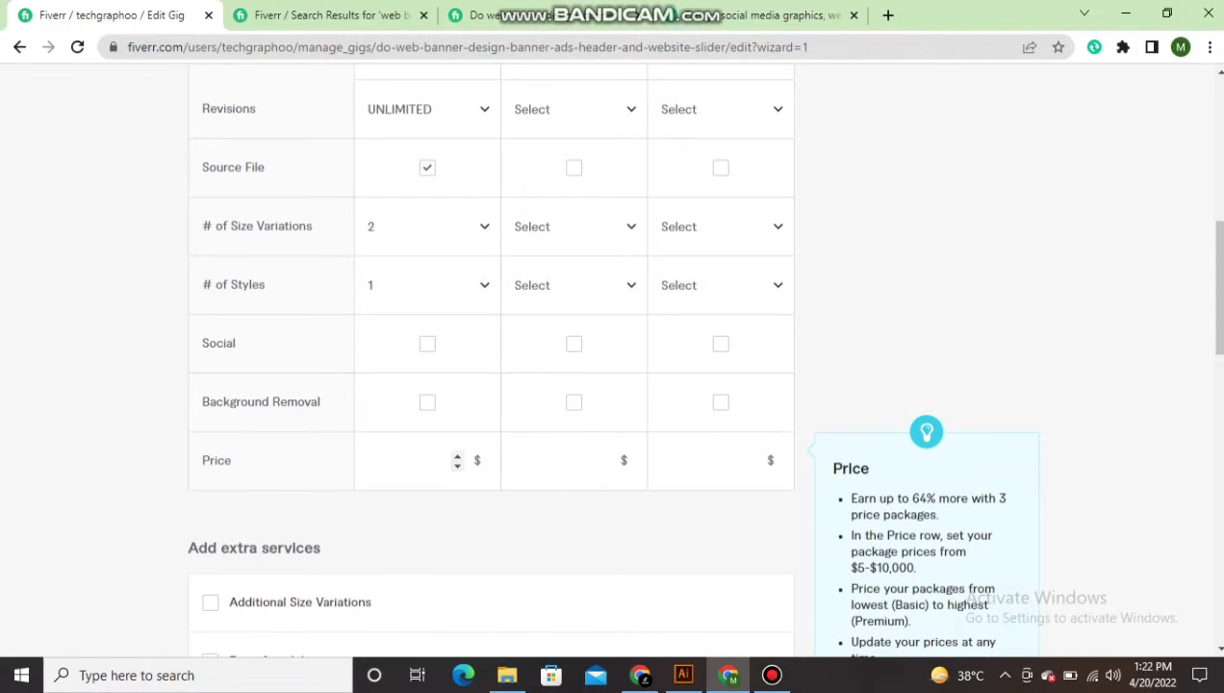
type("5")
Step: Name the second package "Standard" and describe its offering as "4 design"
scroll(491, 385, "up", 5)
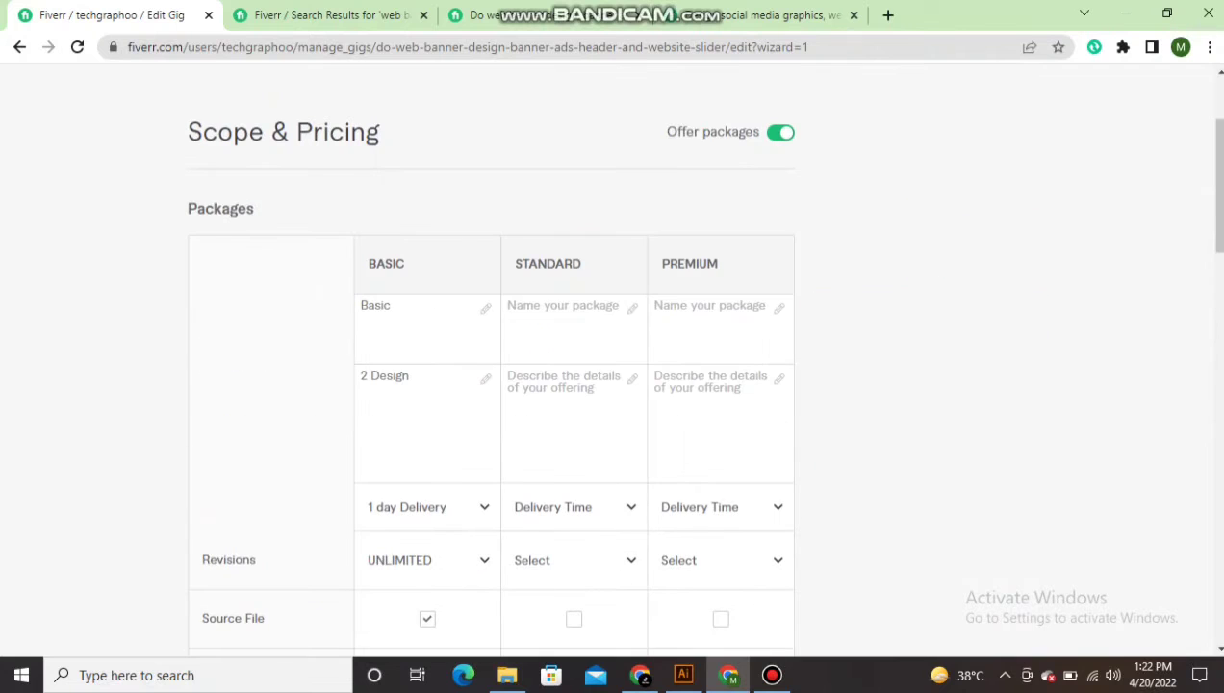
left_click(565, 320)
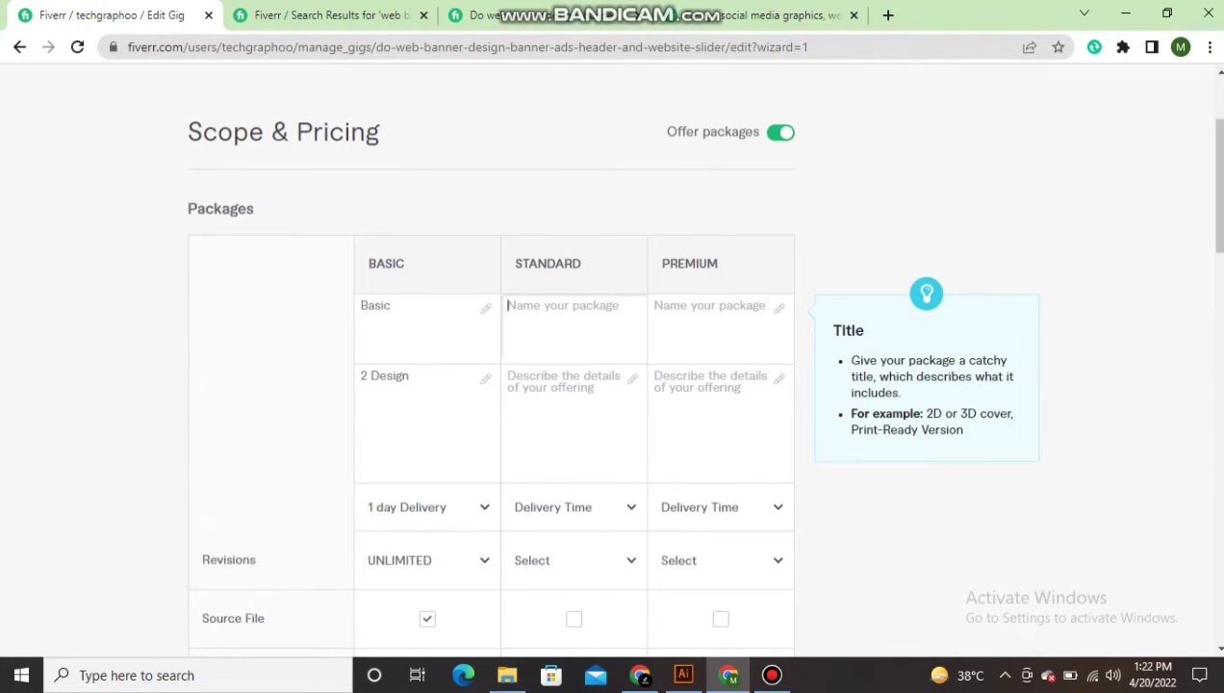
type("Sta")
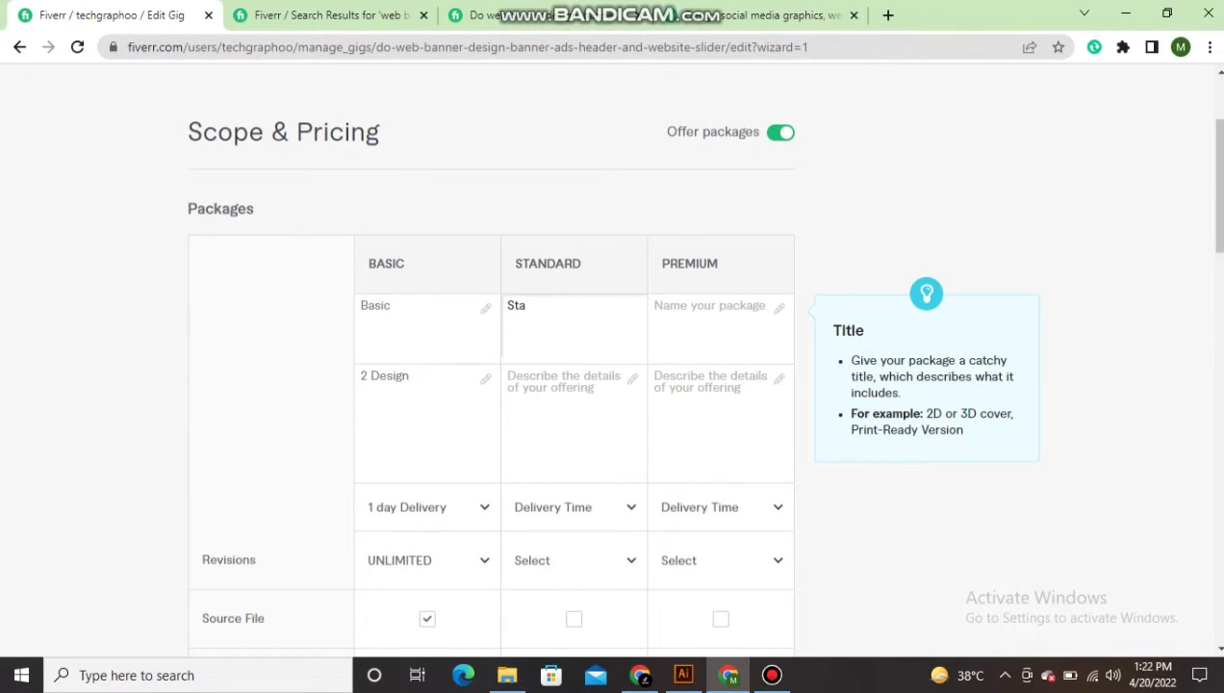
type("ndard")
left_click(569, 402)
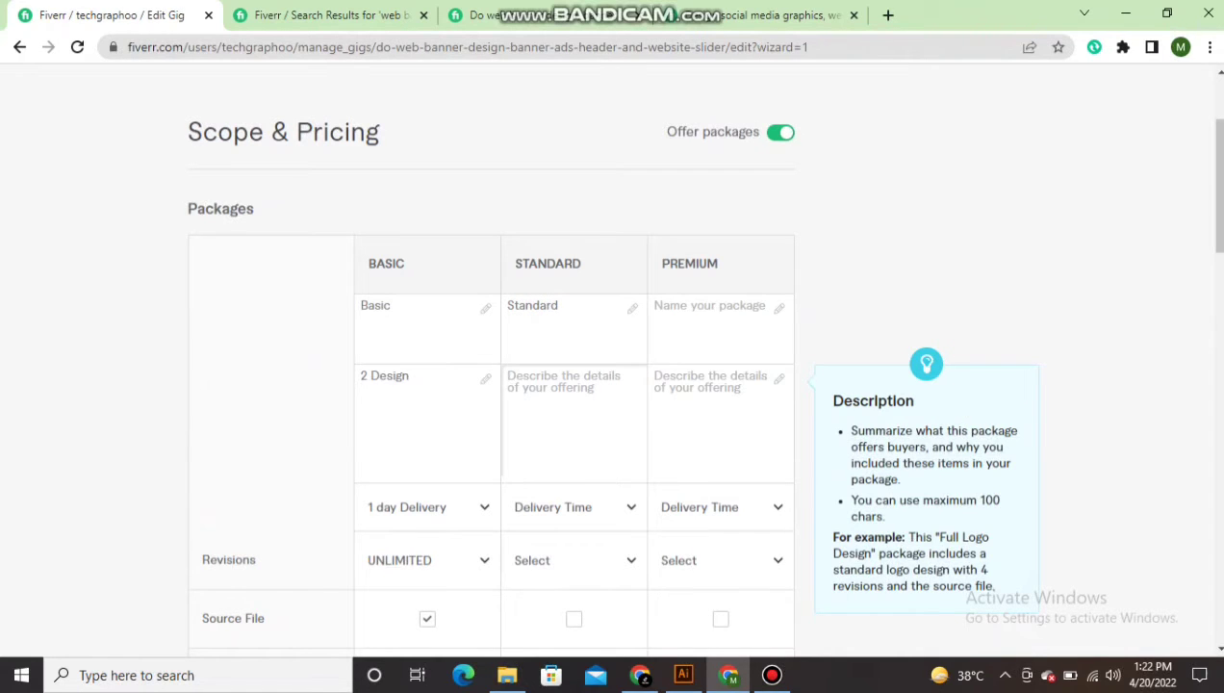
type("4")
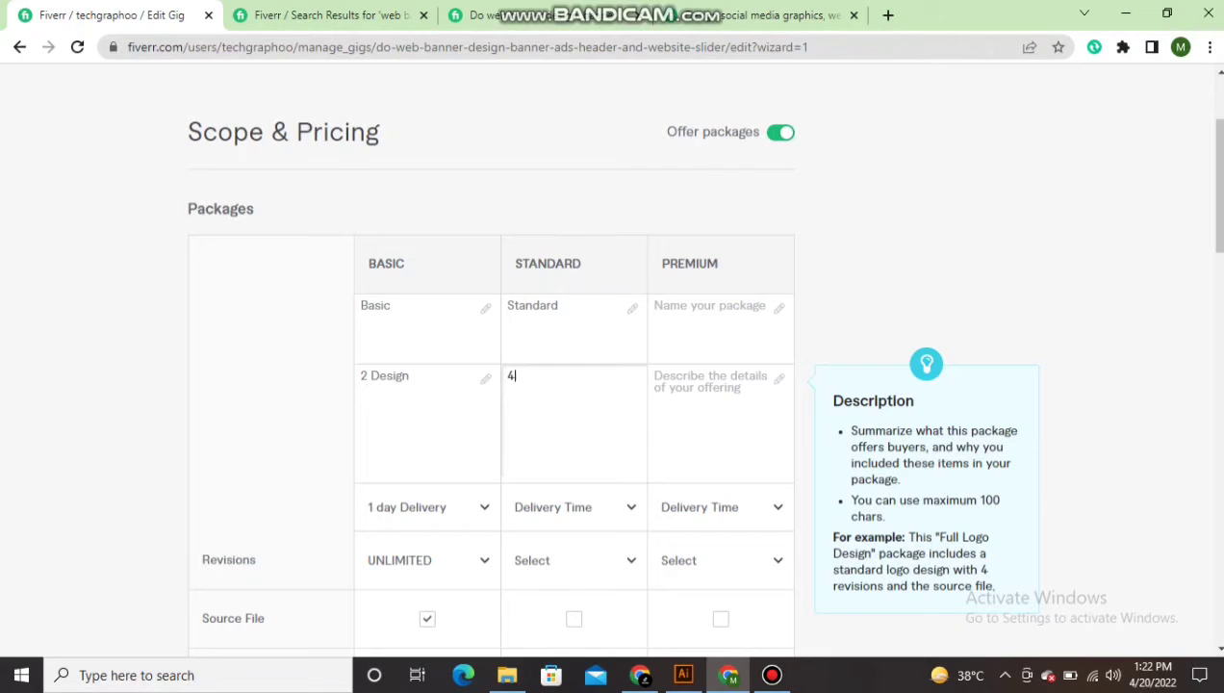
type(" design")
Step: Configure the Standard package with 1 day delivery and unlimited revisions, source file included
left_click(574, 507)
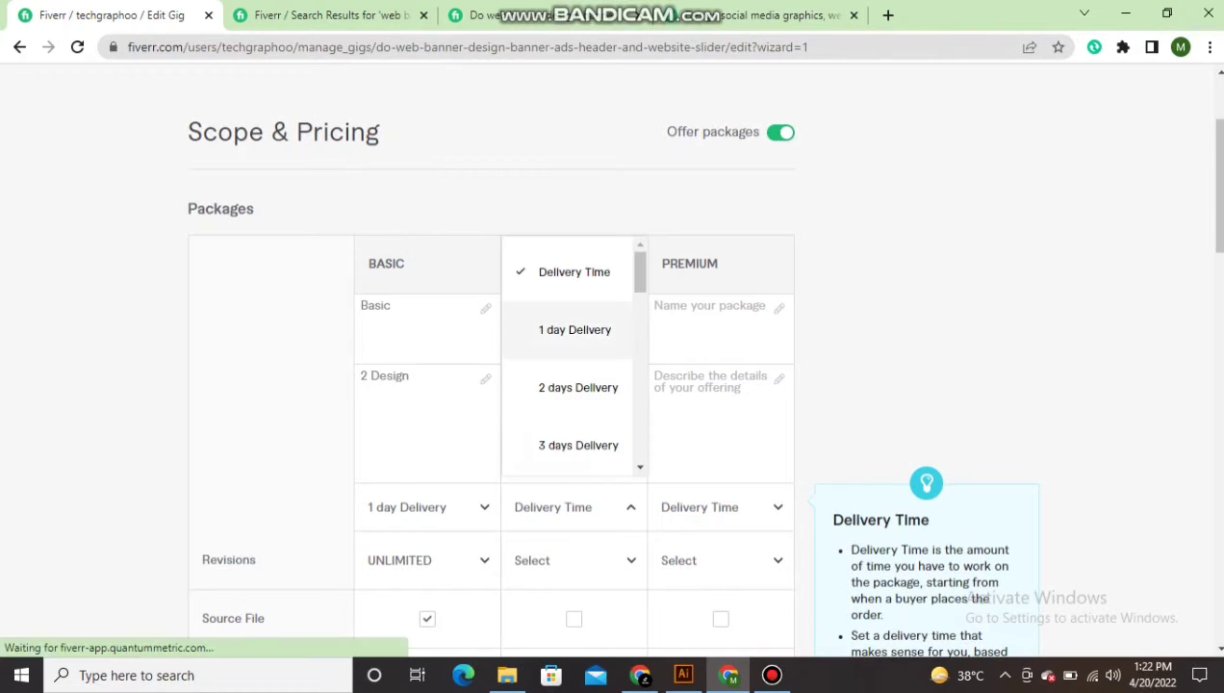
left_click(574, 330)
scroll(574, 433, "down", 1)
left_click(573, 469)
scroll(568, 317, "down", 3)
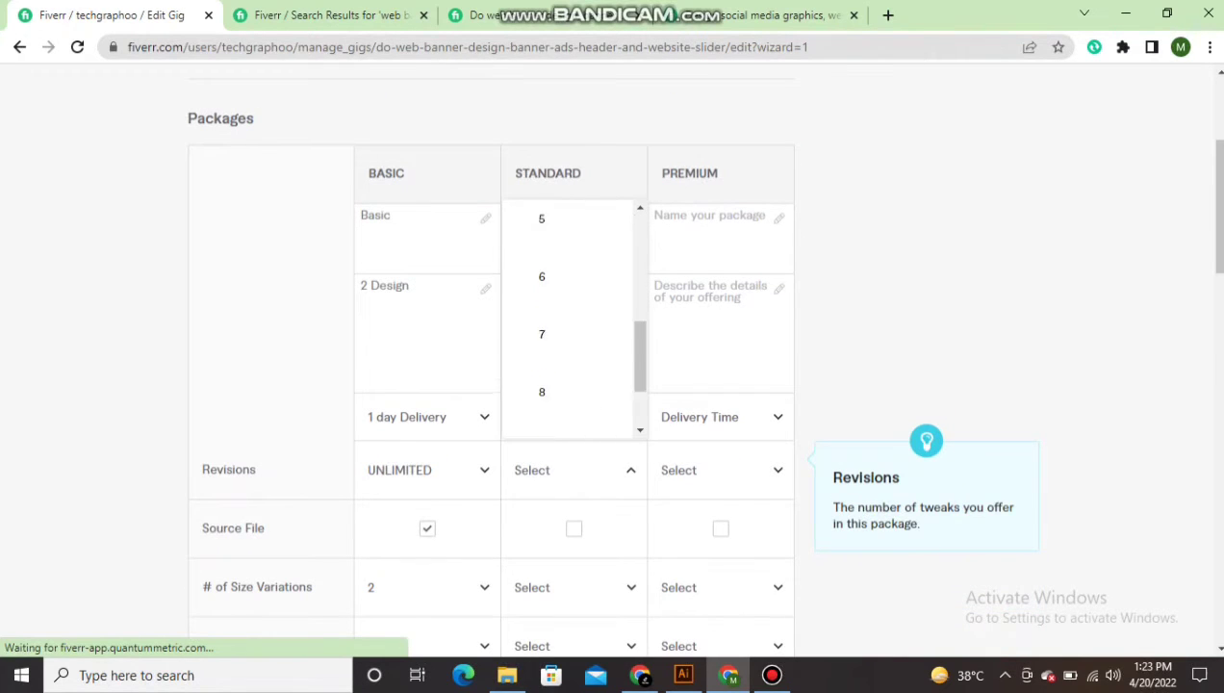
left_click(568, 401)
scroll(573, 385, "down", 3)
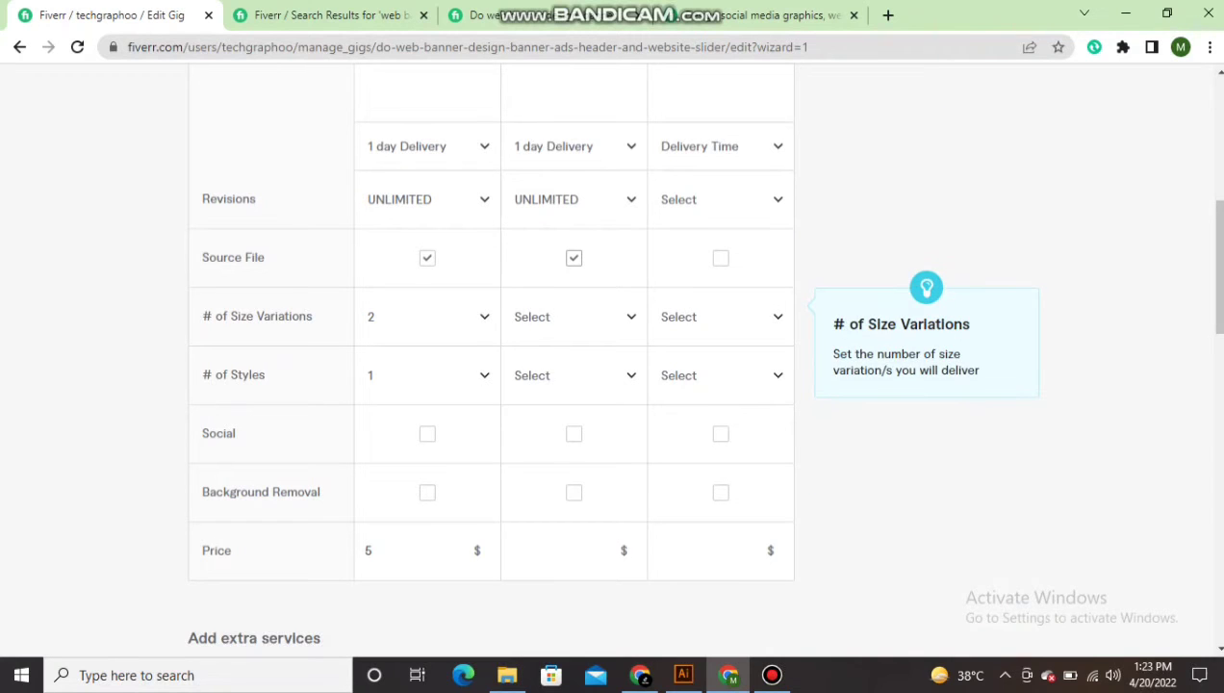
Step: Set the Standard package to 4 size variations and 1 style
left_click(573, 317)
scroll(568, 462, "down", 1)
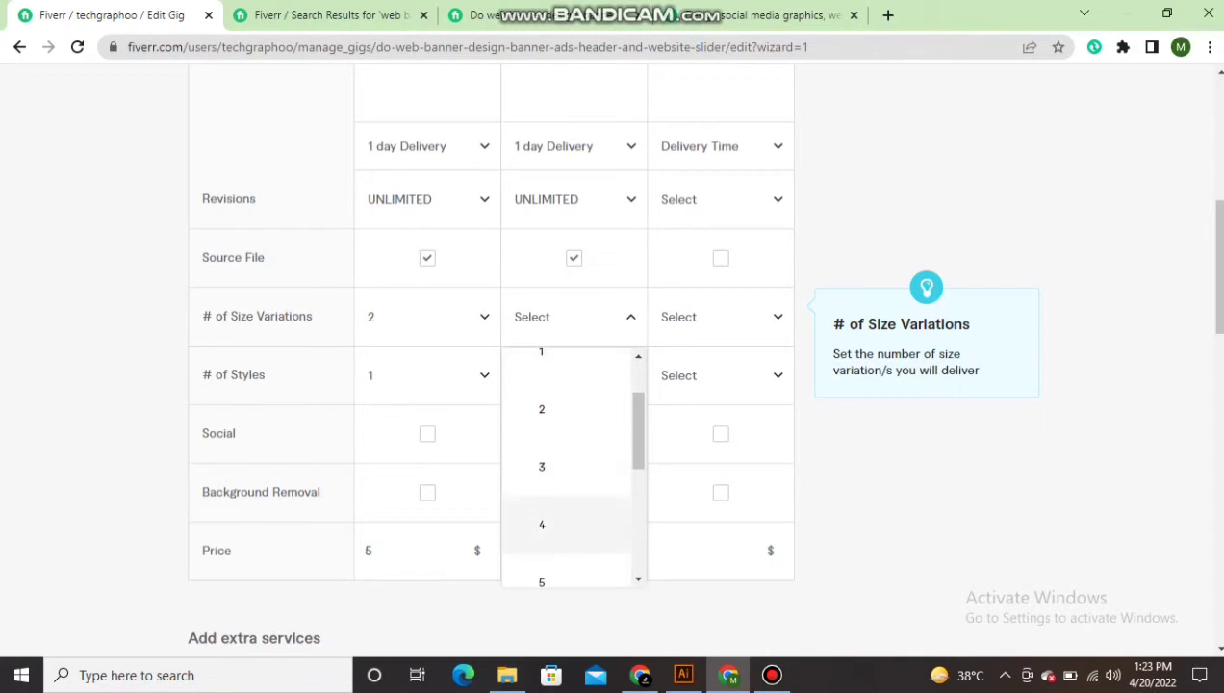
left_click(568, 525)
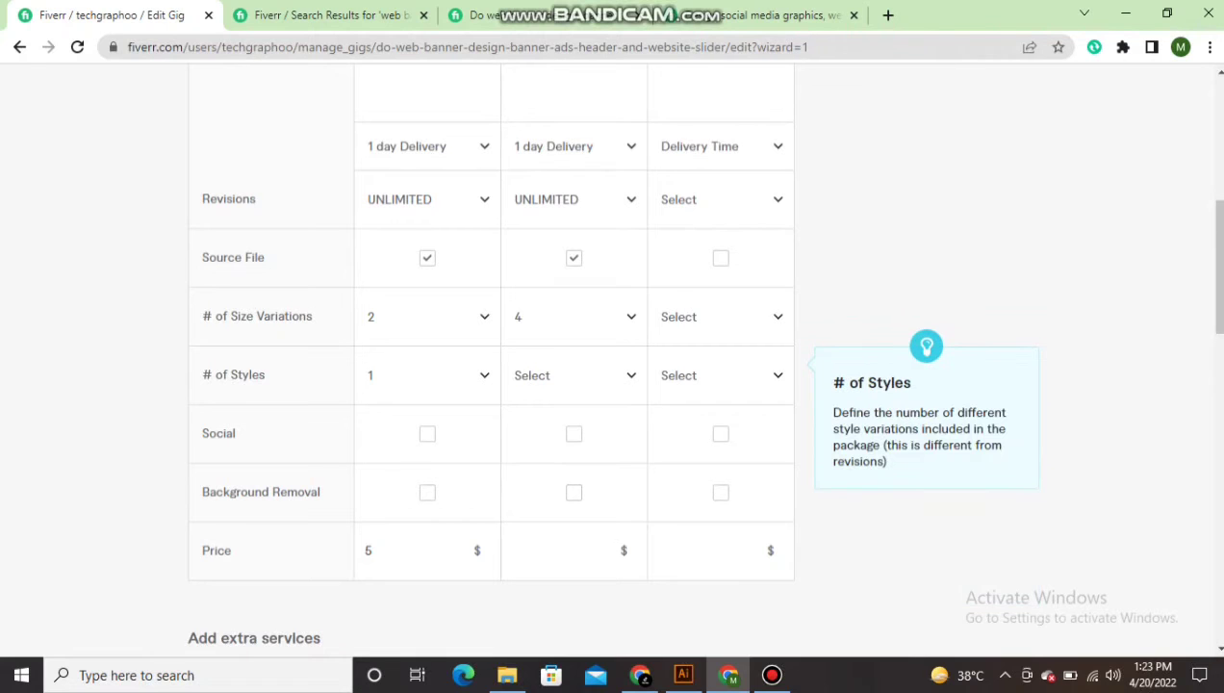
left_click(573, 375)
left_click(567, 499)
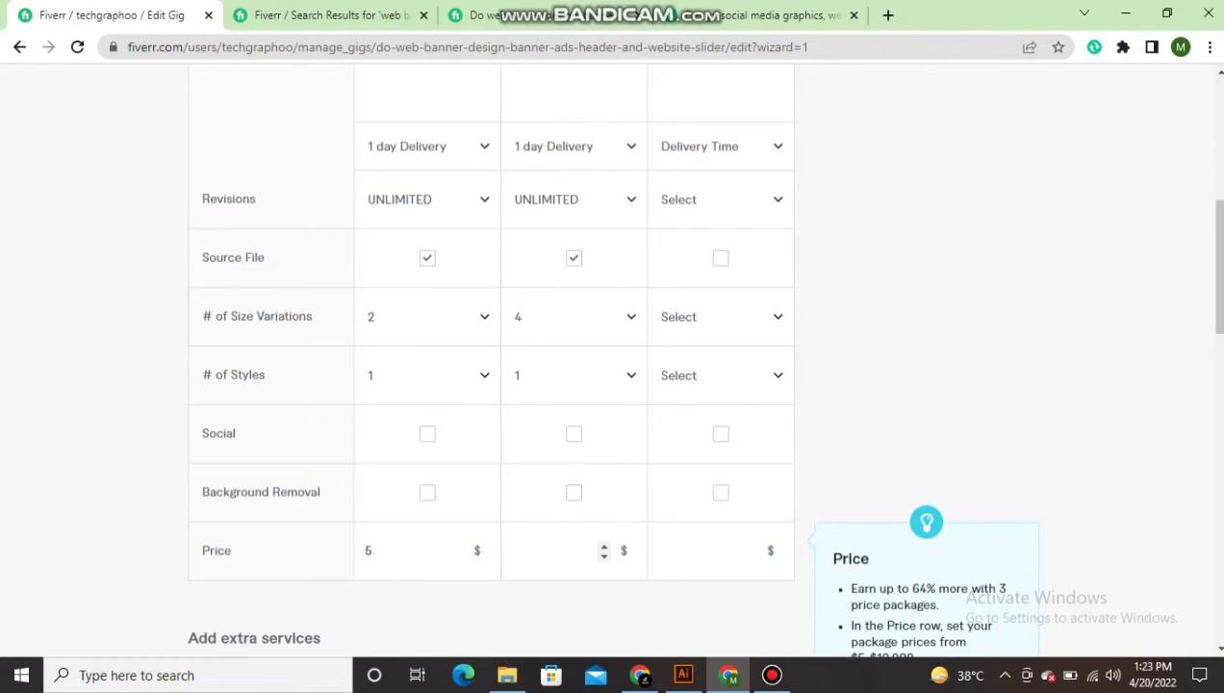
Step: Set the Standard package's price to $10
left_click(552, 550)
type("10")
key("Tab")
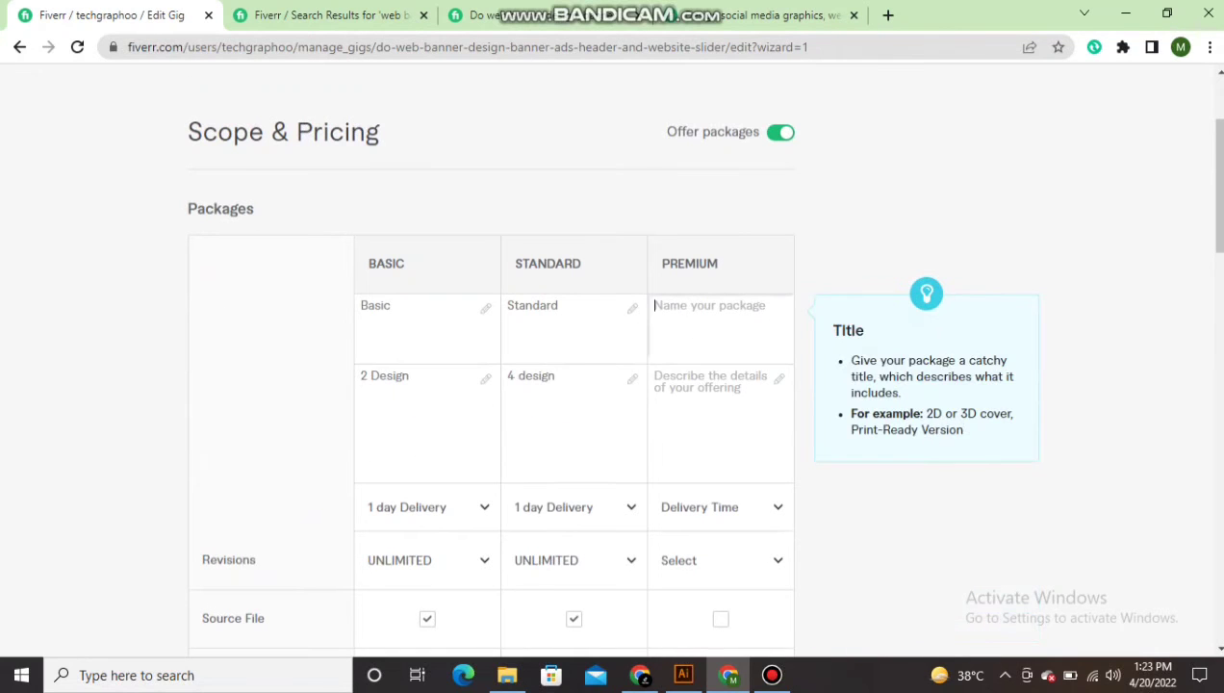
Step: Name the third package "premium" and describe its offering as "7 design"
type("premium")
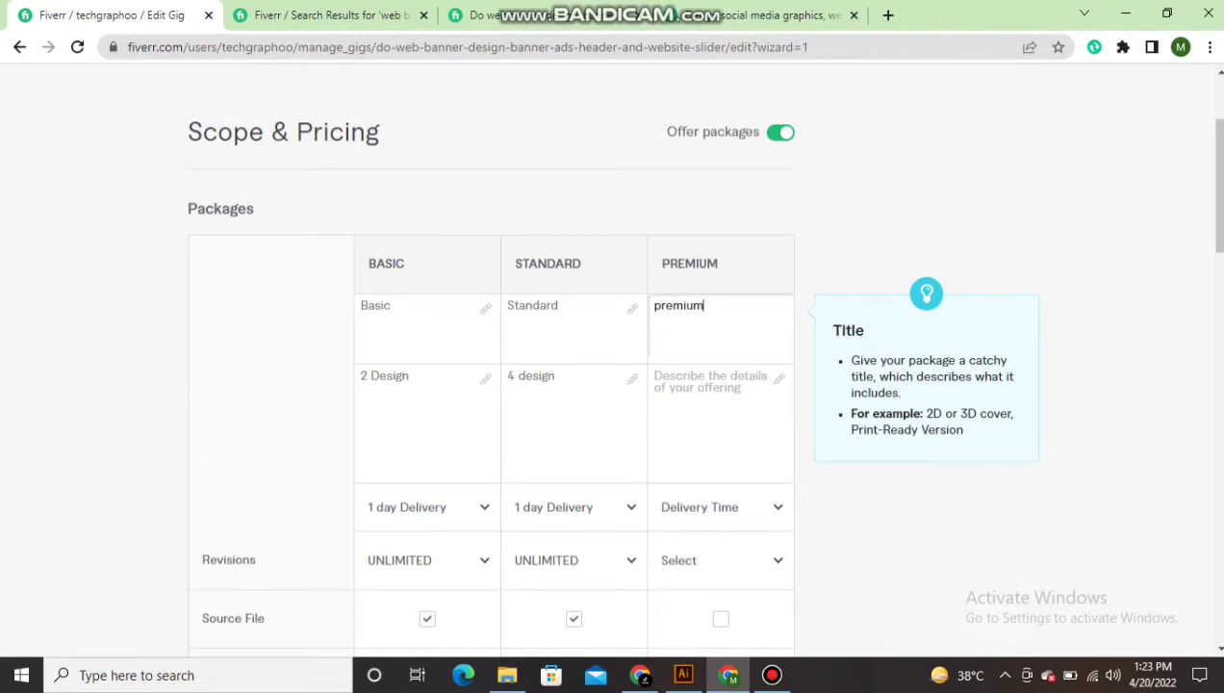
left_click(674, 385)
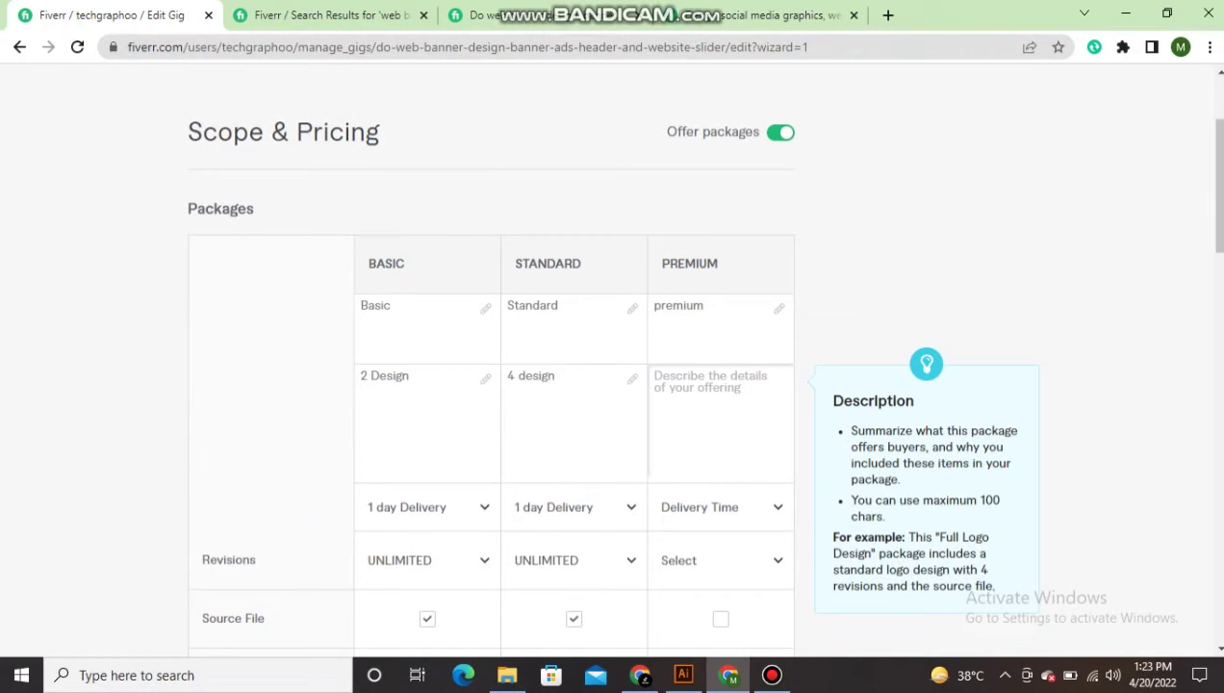
type("7")
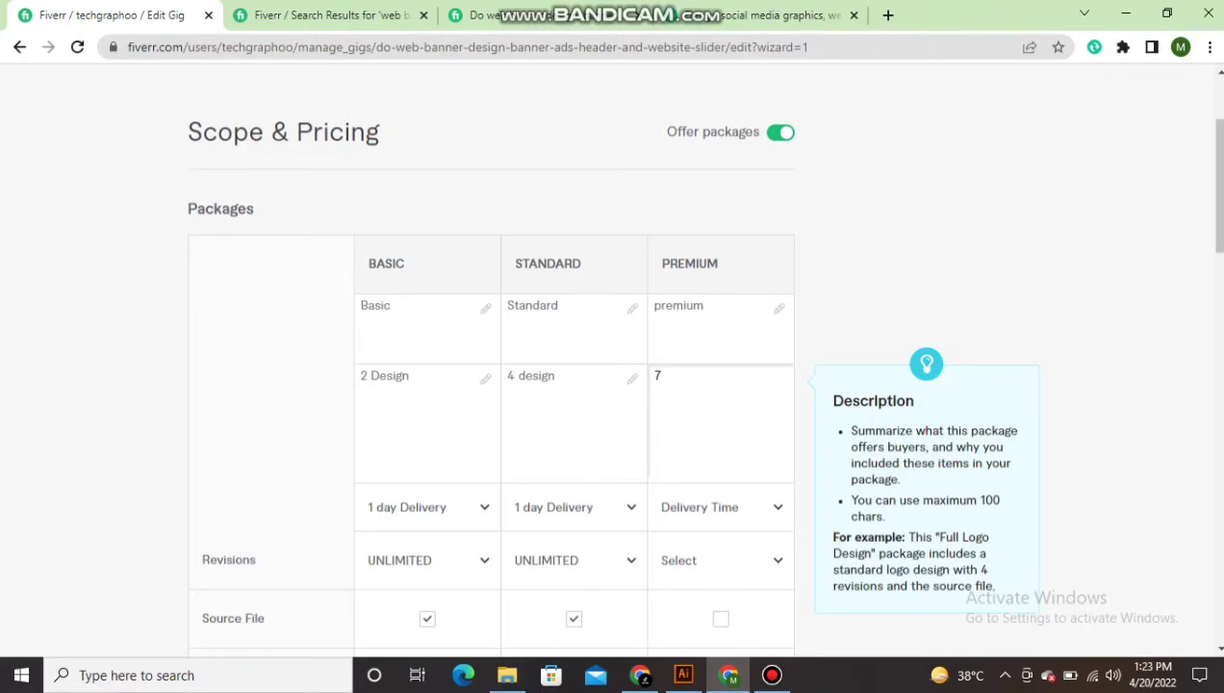
type(" design")
Step: Configure the Premium package with 1 day delivery and unlimited revisions, source file included
key("Tab")
key("Down")
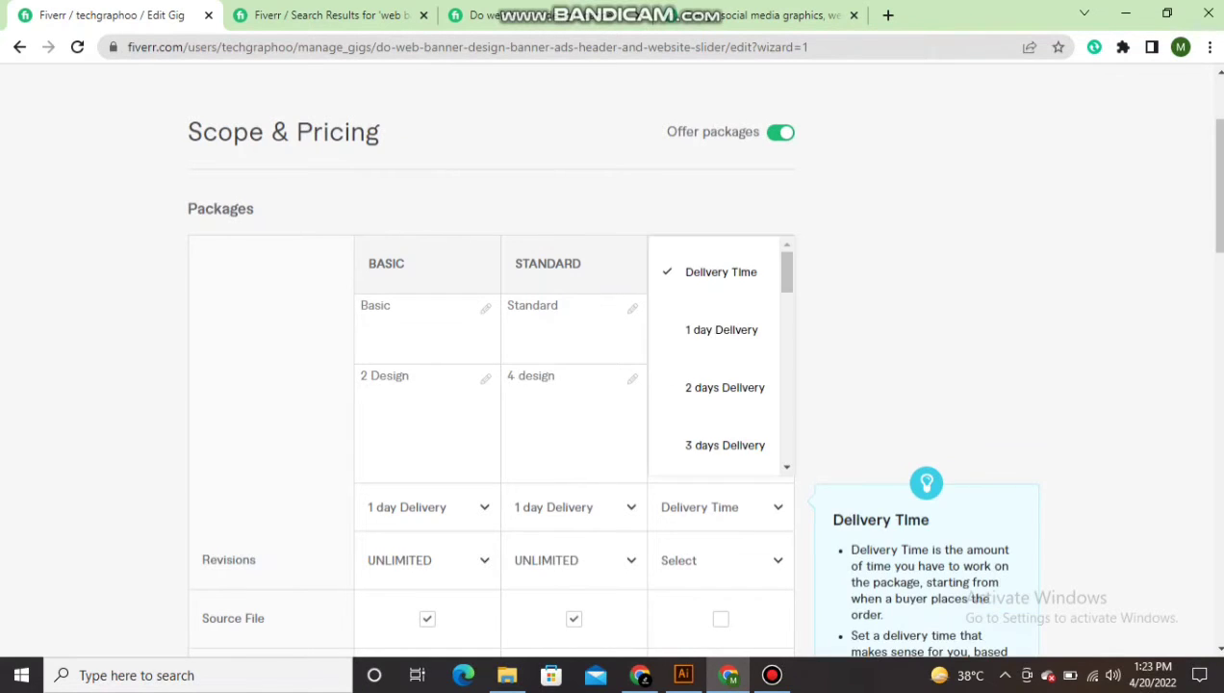
key("Return")
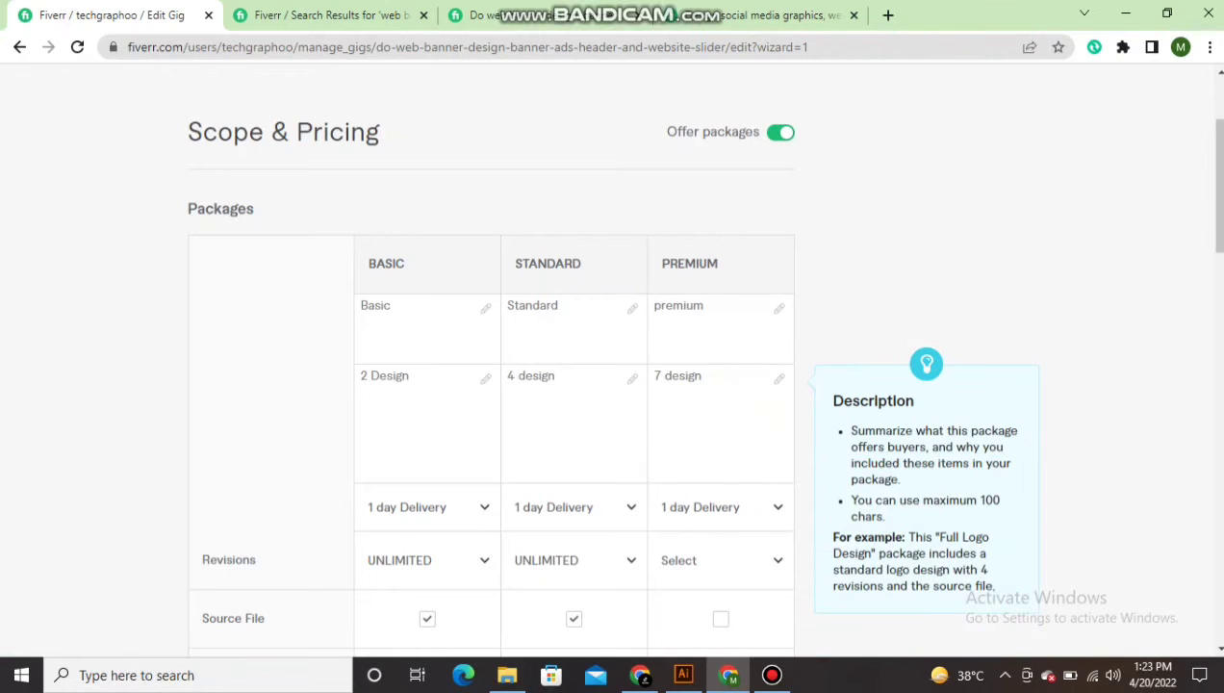
key("Tab")
key("Down")
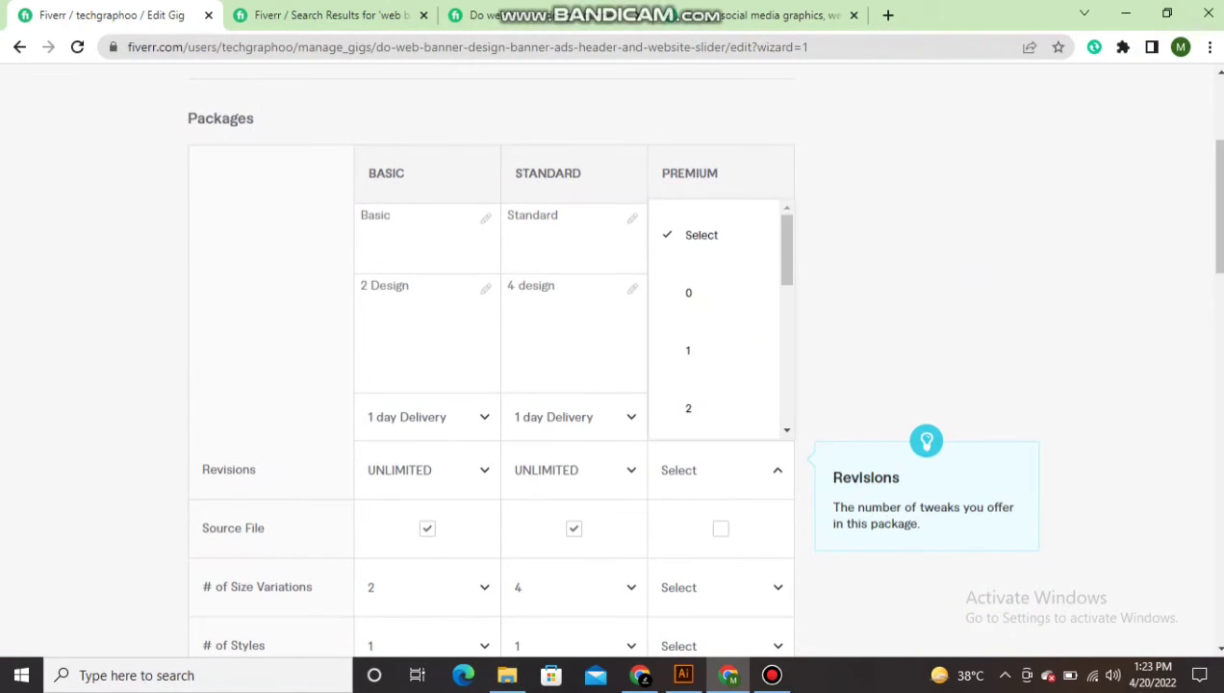
key("Down")
key("Down")
key("Down")
key("Down")
key("Down")
key("Down")
key("Down")
key("Down")
key("Down")
key("Down")
key("Down")
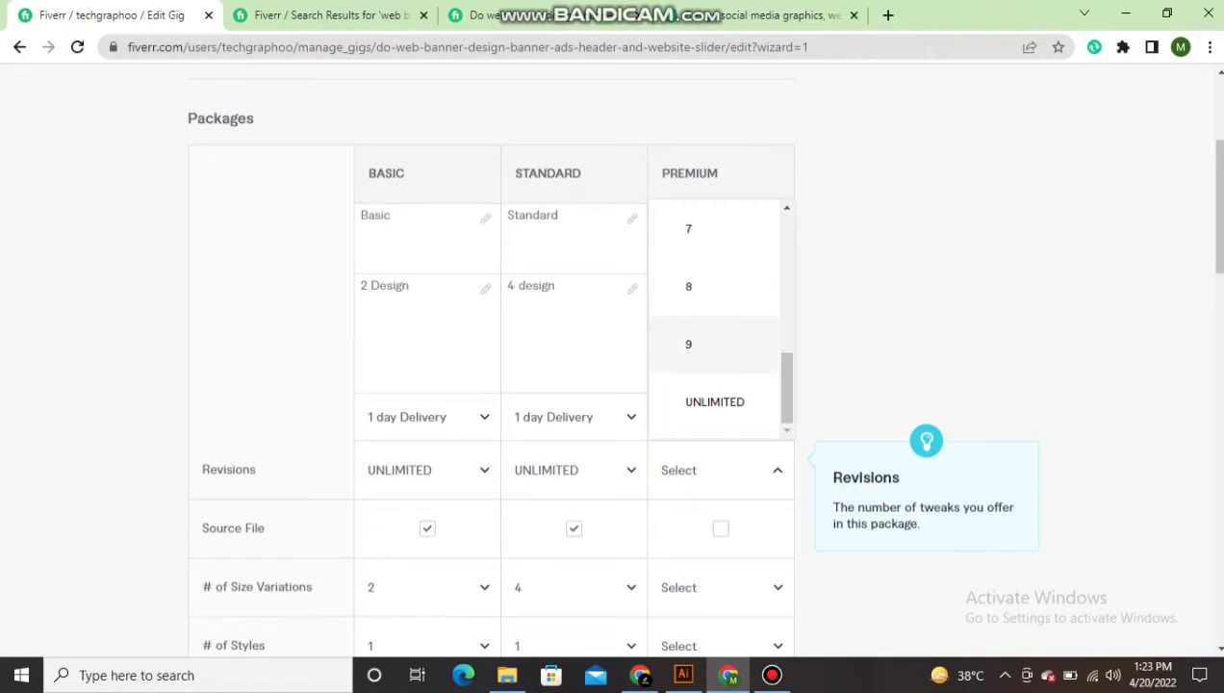
key("Return")
key("Tab")
key("space")
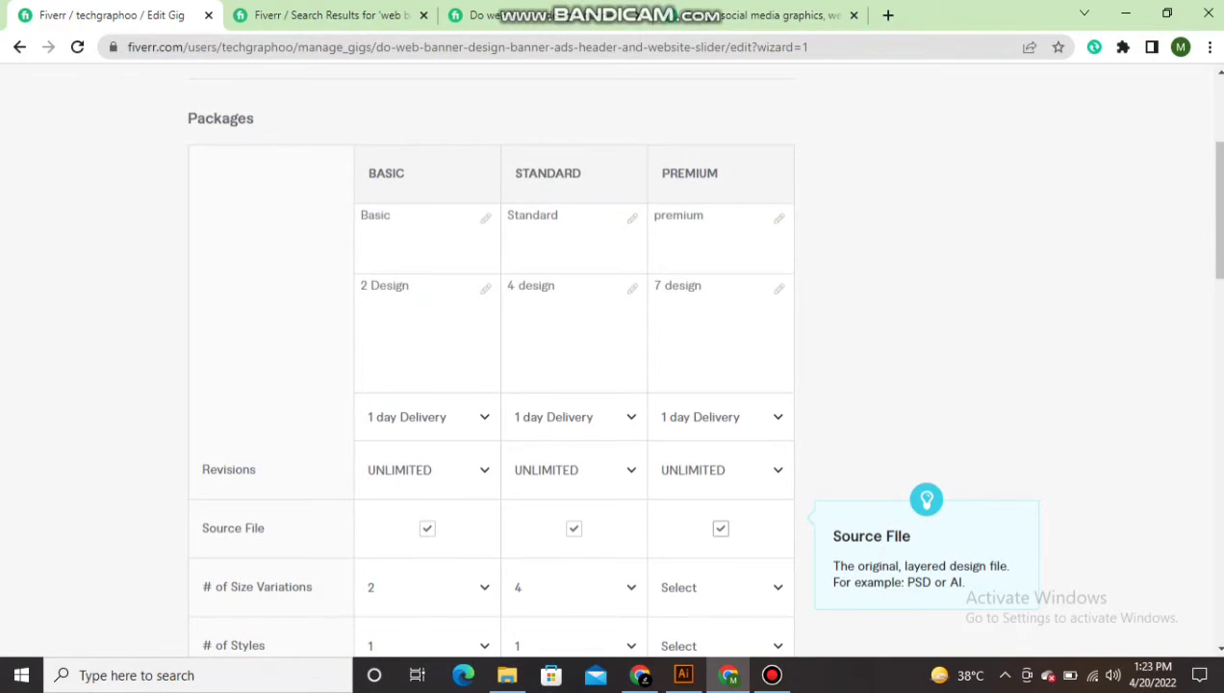
Step: Set the Premium package to 7 size variations and 1 style
key("Tab")
key("Down")
key("Down")
key("Down")
key("Down")
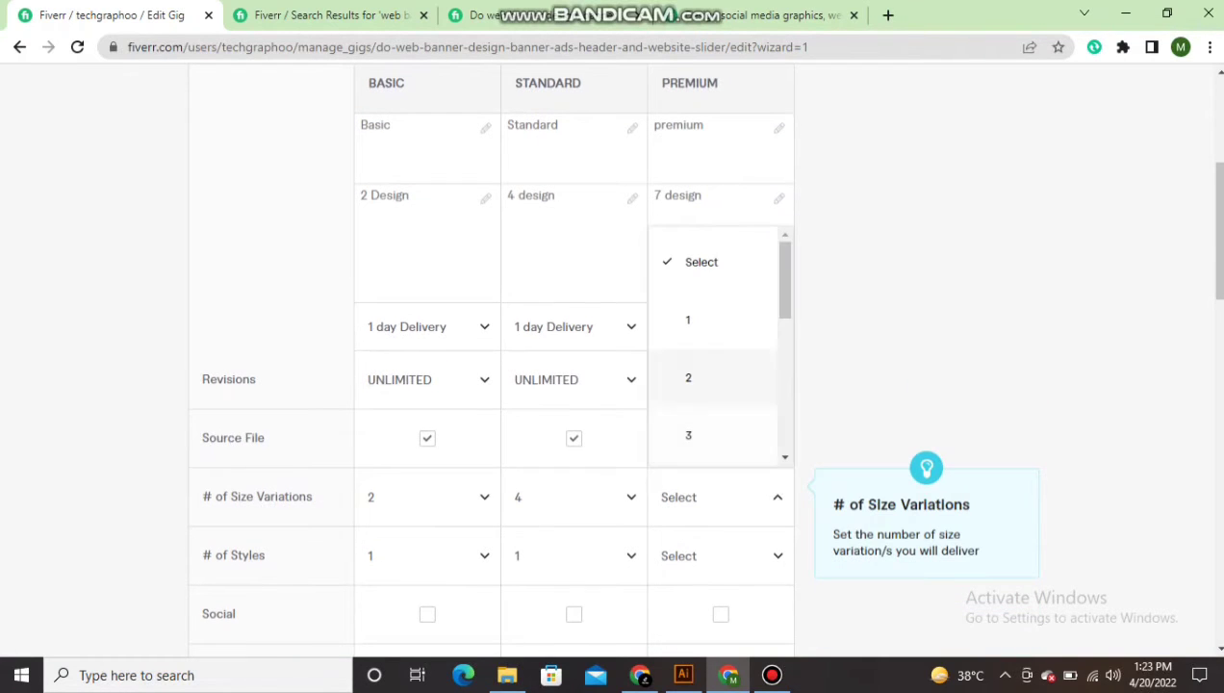
key("Down")
key("Down")
key("Down")
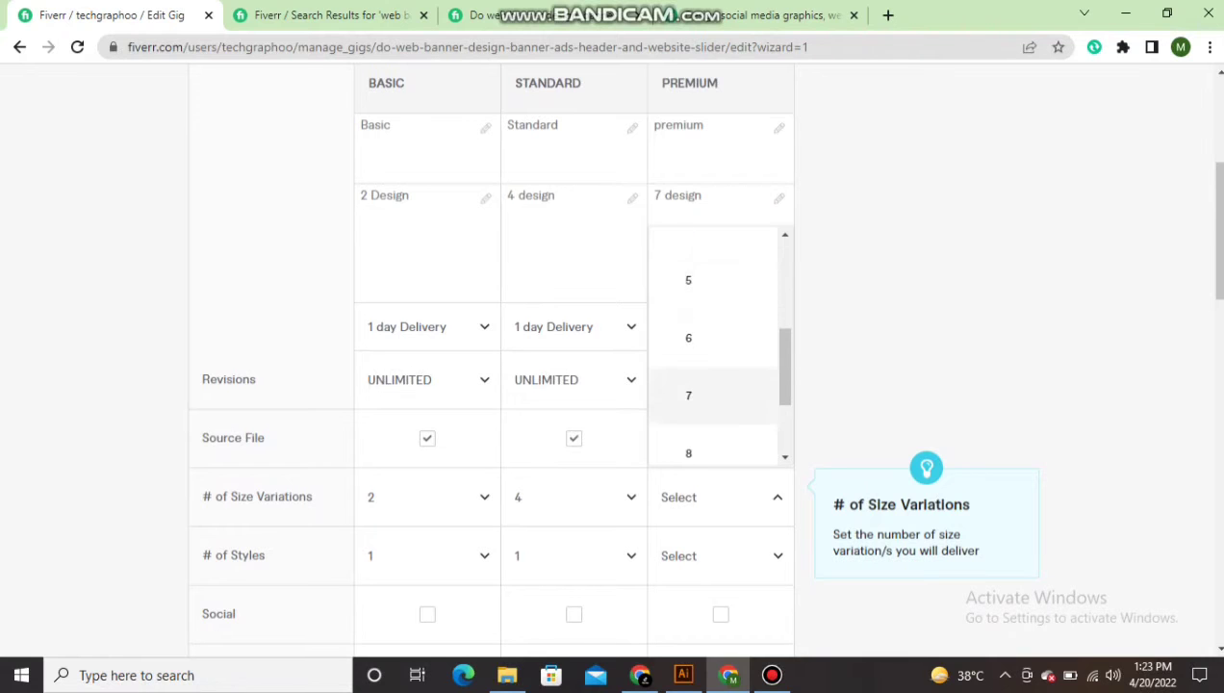
key("Return")
key("Tab")
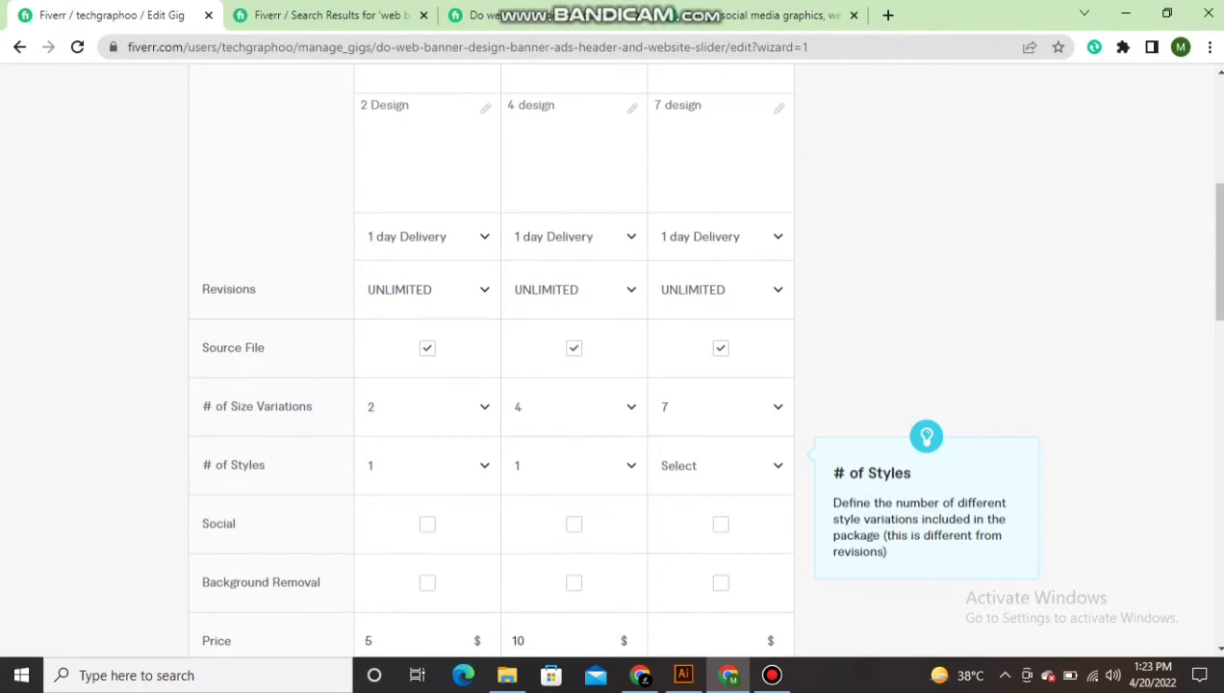
key("Down")
key("Down")
key("Return")
key("Tab")
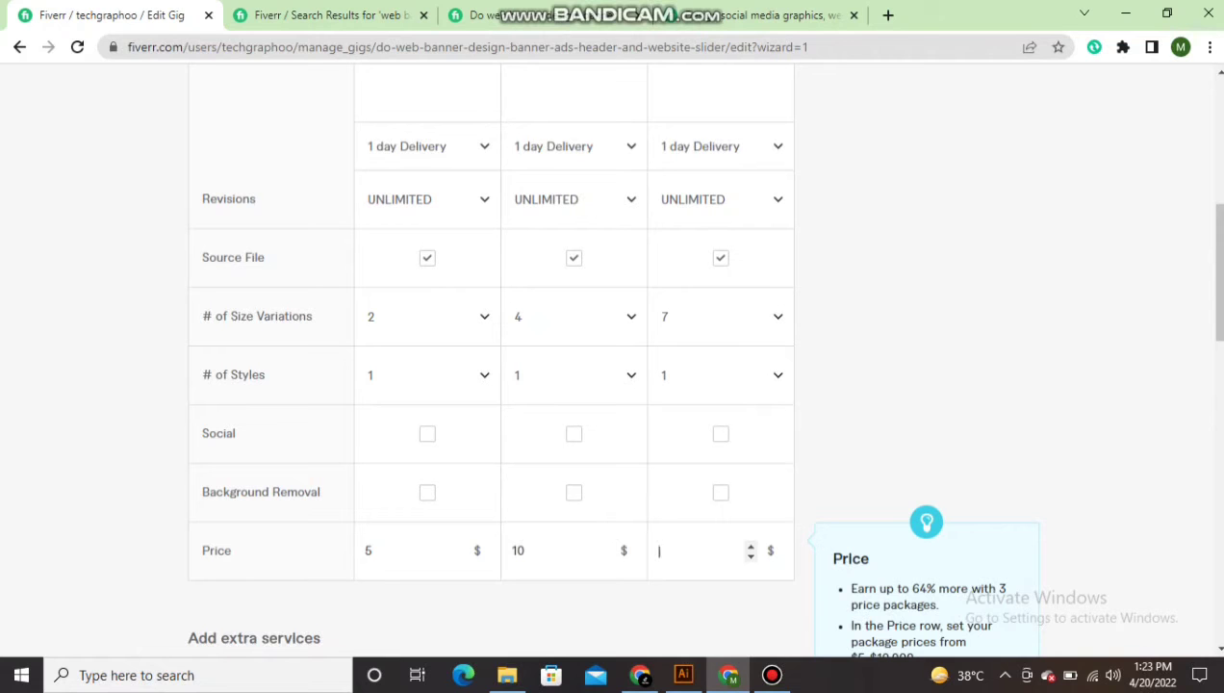
Step: Set the Premium package's price to $20 and save the pricing to continue to the gig description
type("20")
scroll(491, 384, "down", 4)
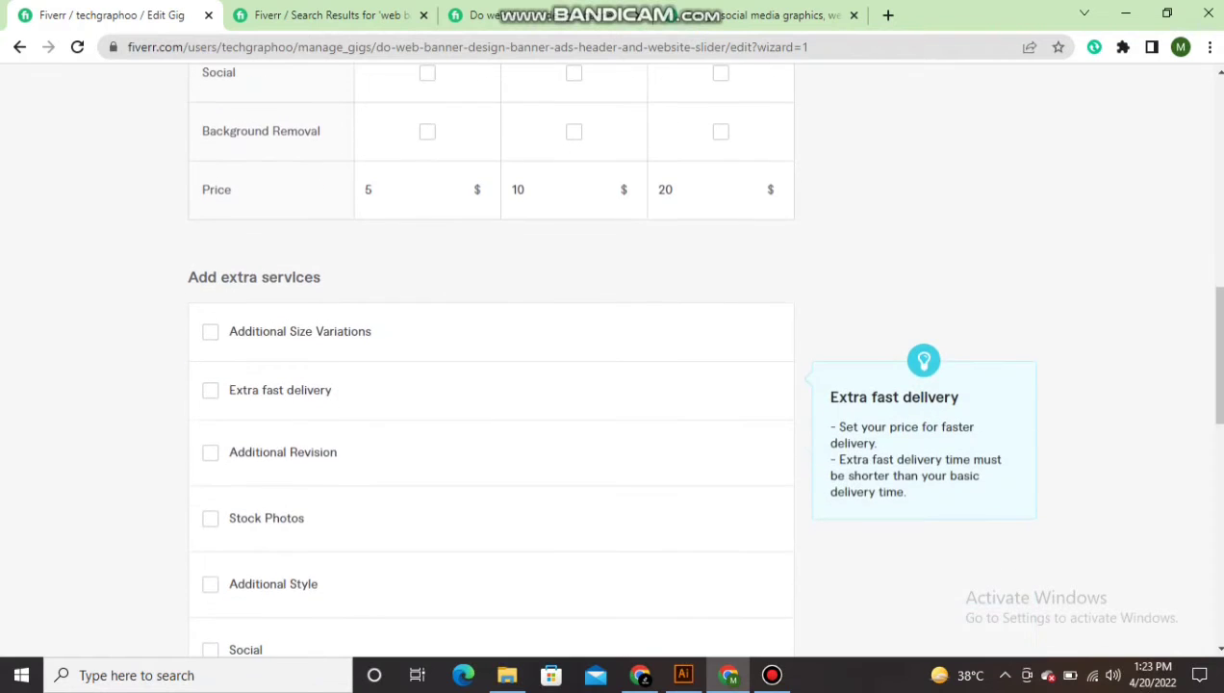
scroll(491, 433, "down", 3)
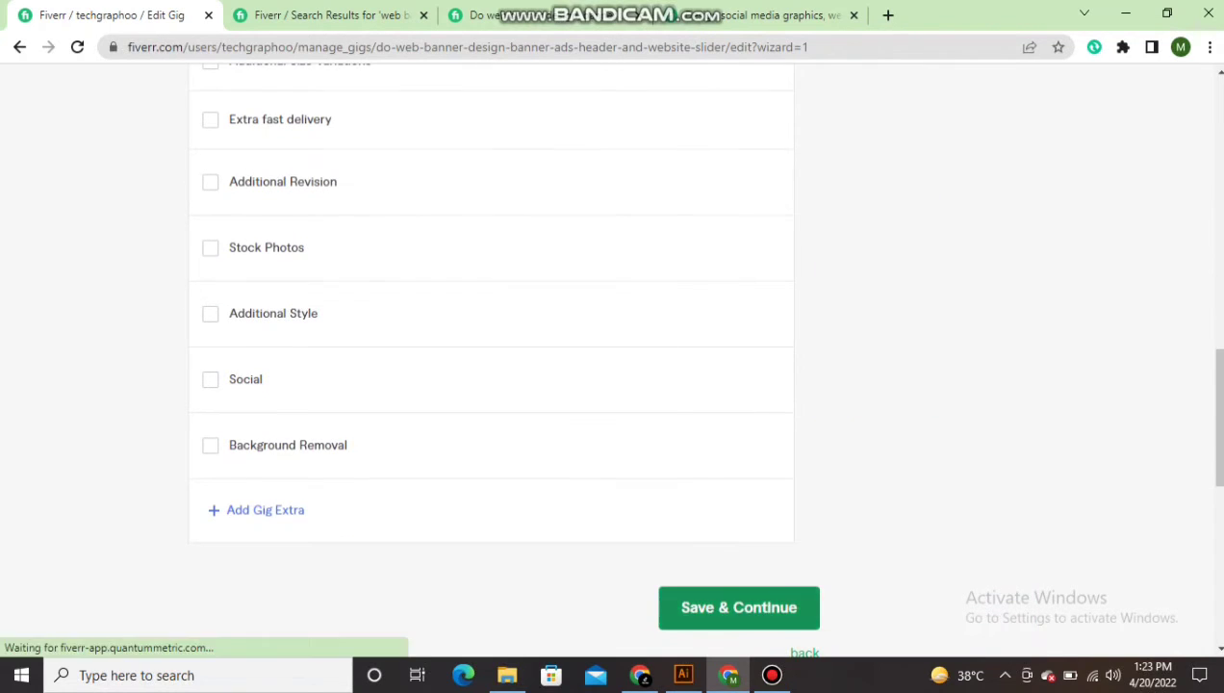
left_click(739, 607)
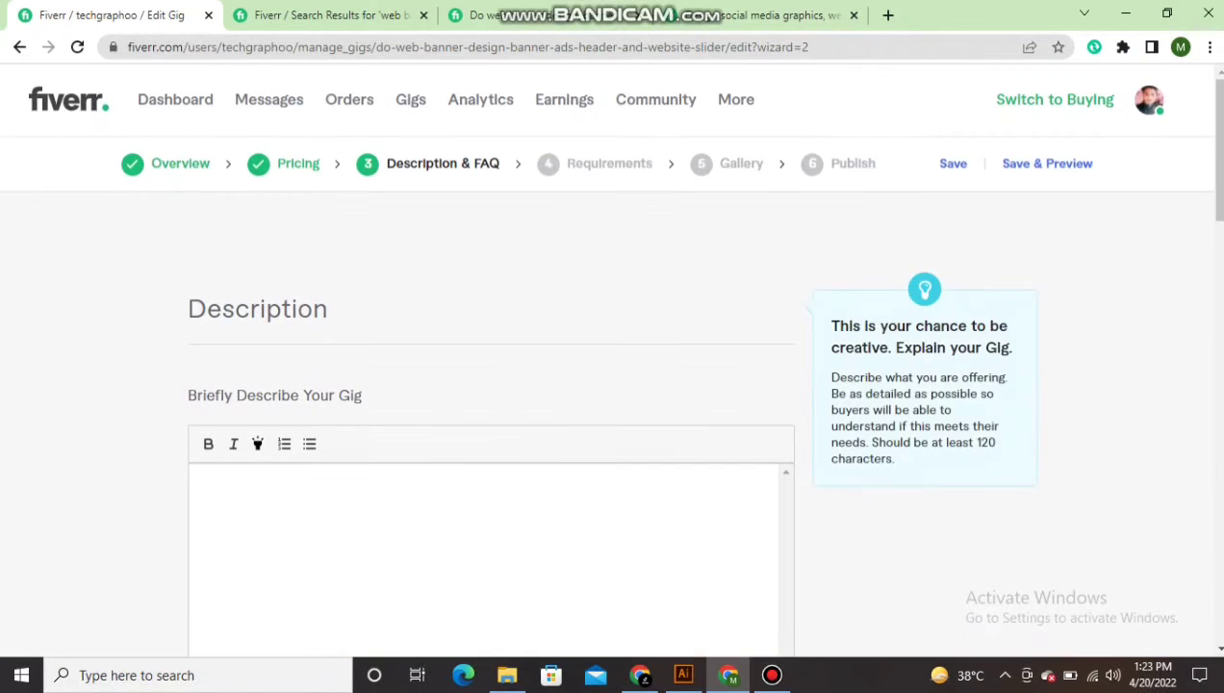
Step: Examine the About This Gig texts of the two open competitor gigs for description ideas
scroll(490, 433, "down", 1)
left_click(534, 16)
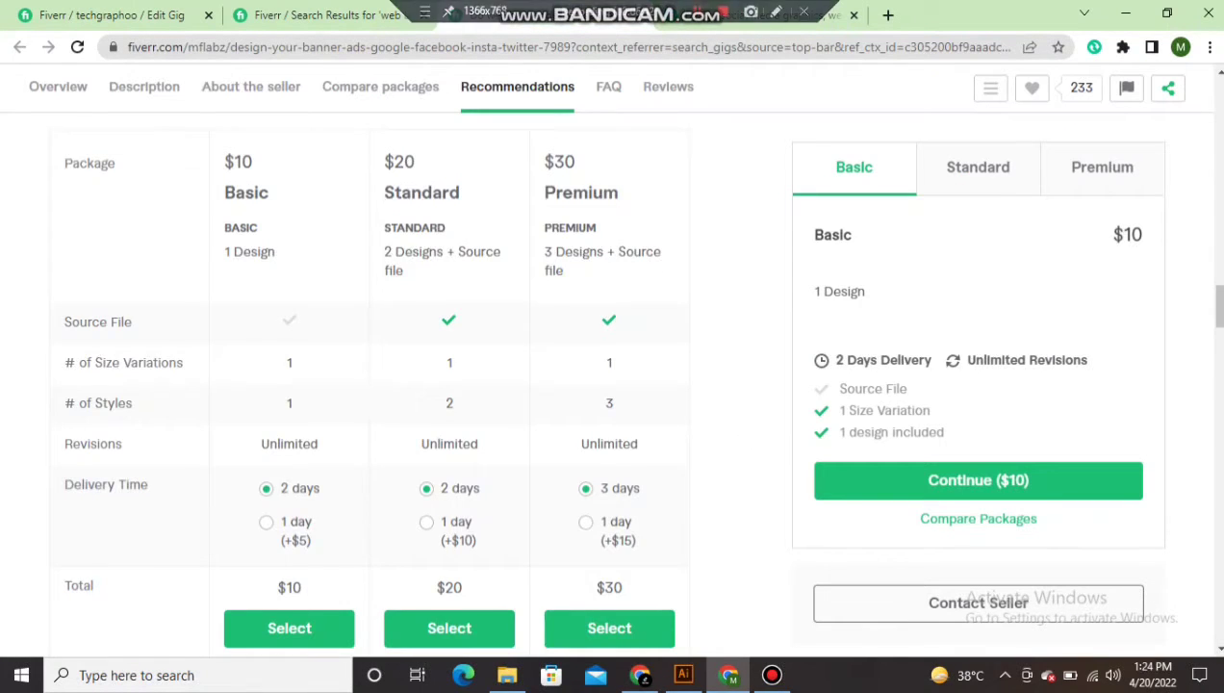
scroll(368, 365, "up", 15)
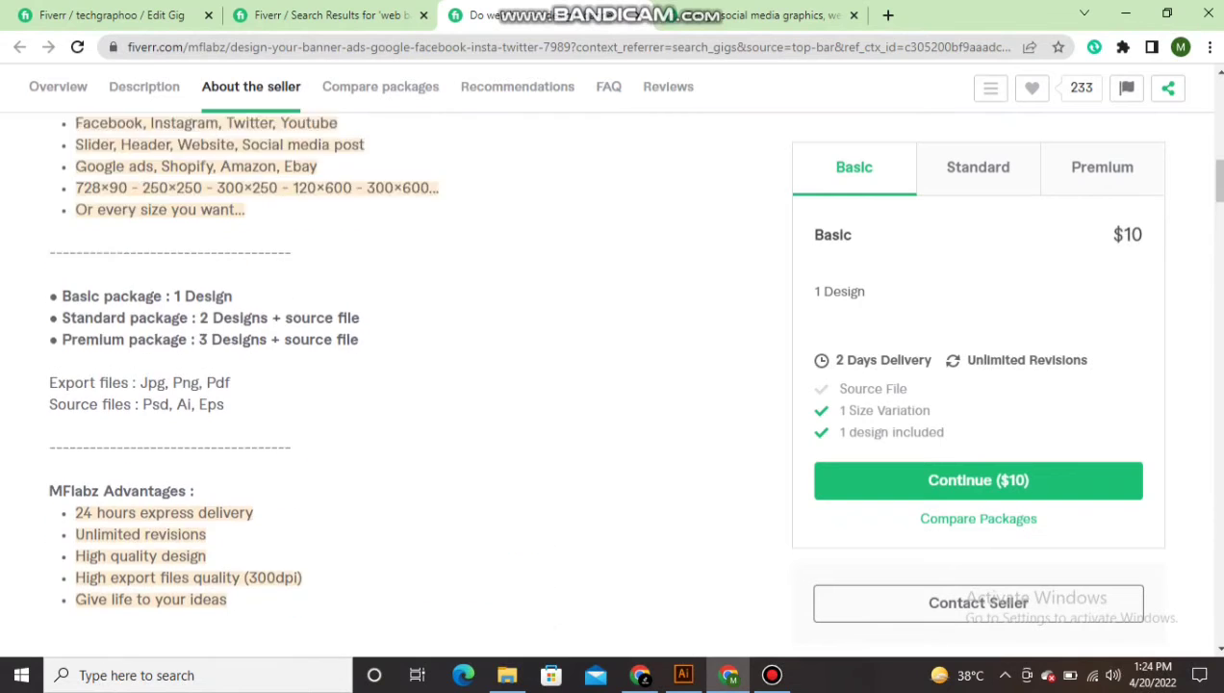
scroll(369, 365, "up", 5)
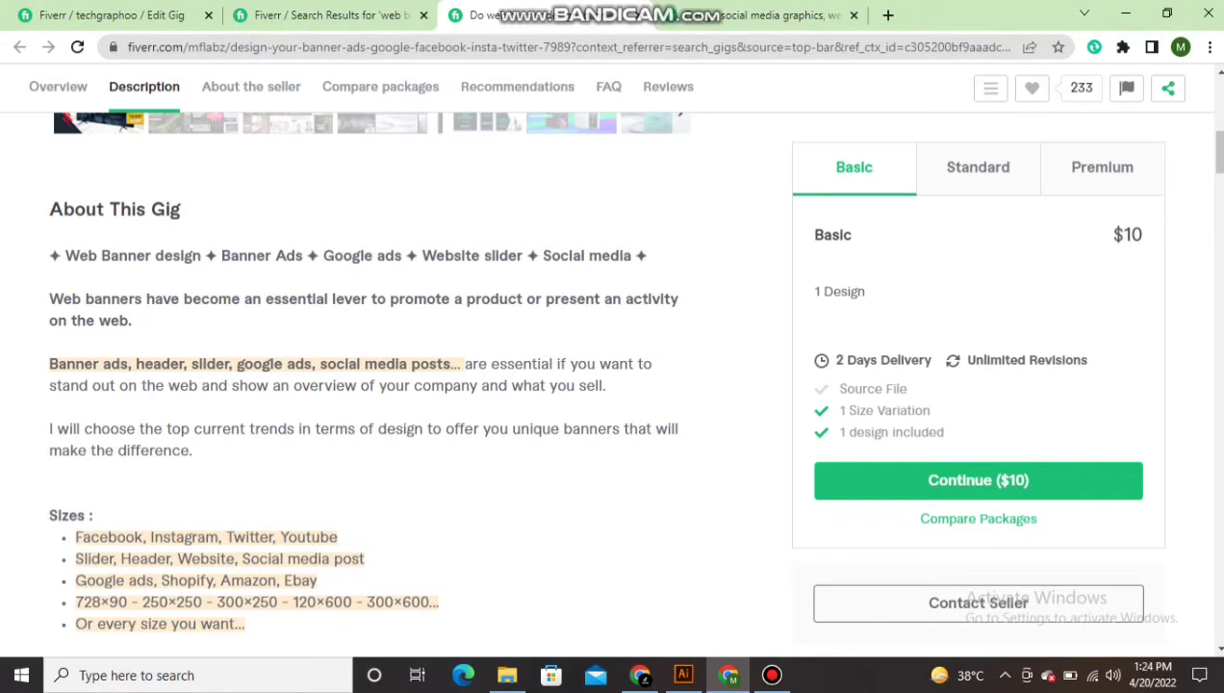
left_click(770, 15)
scroll(369, 365, "down", 10)
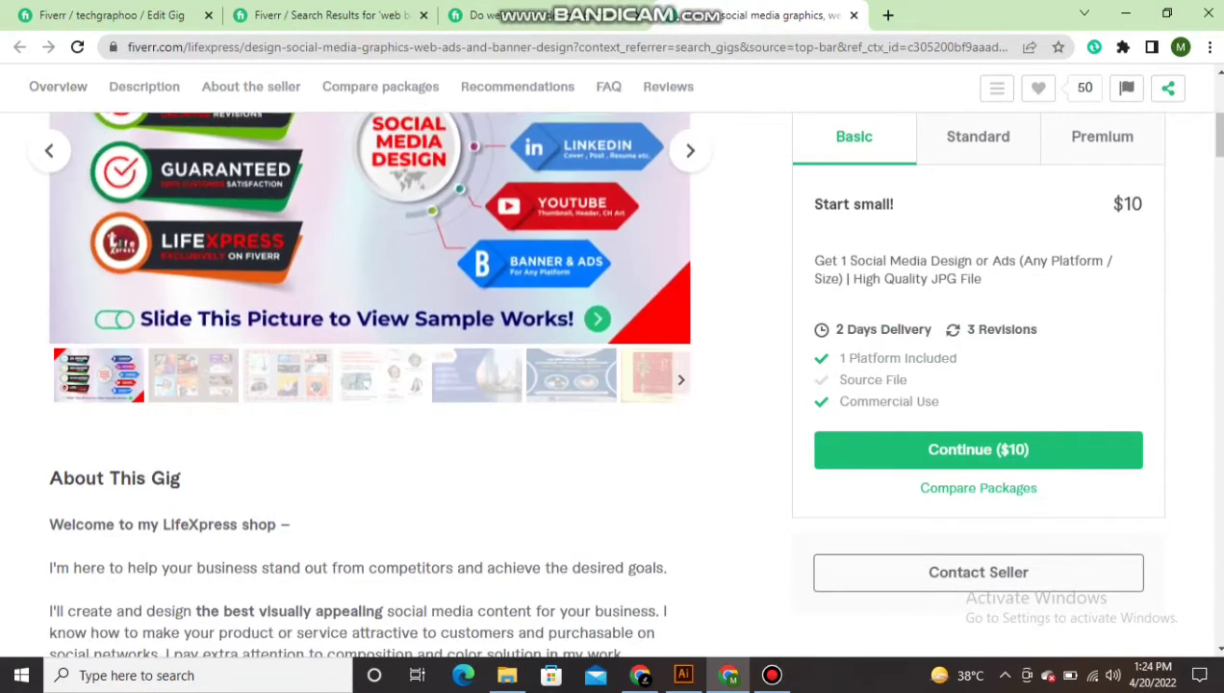
scroll(369, 365, "down", 1)
scroll(385, 385, "up", 6)
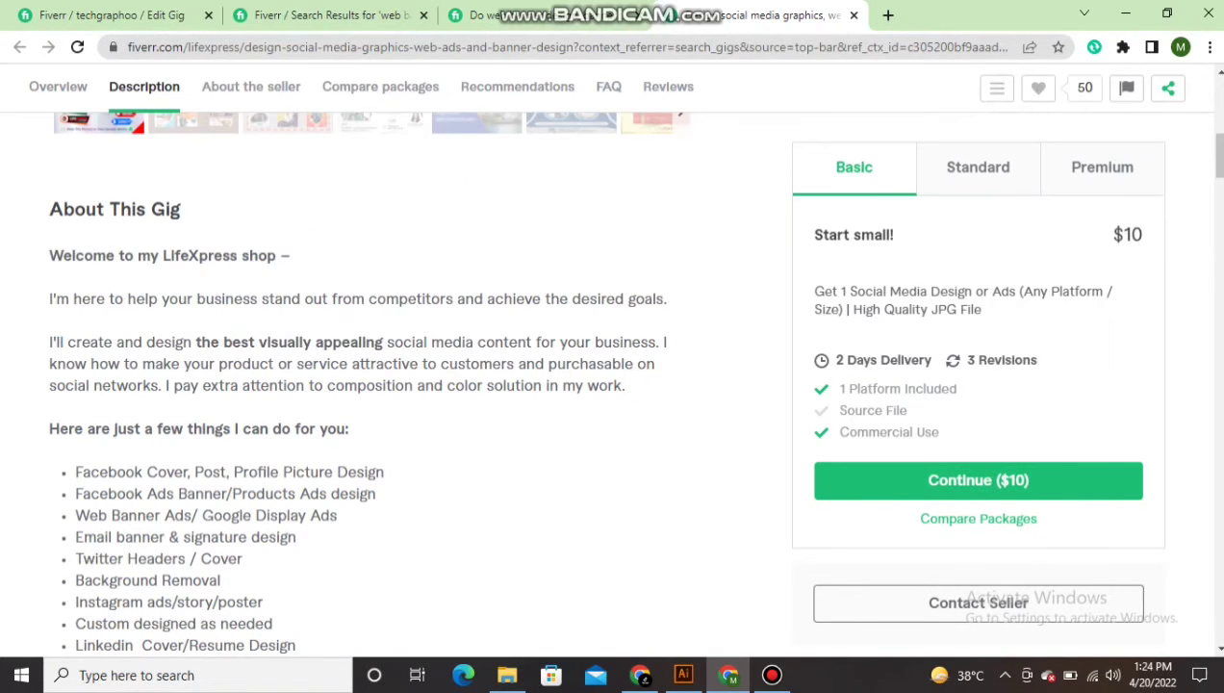
scroll(385, 385, "up", 5)
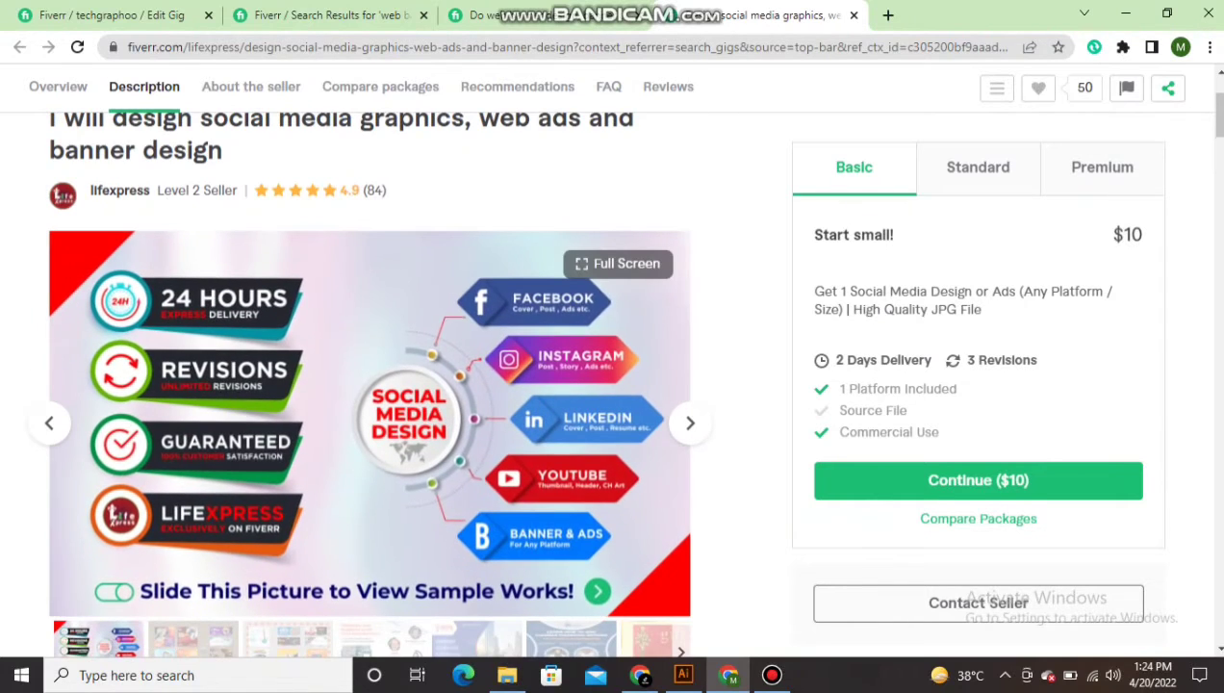
Step: Copy the two intro paragraphs, from "I'm here to help your business" to "in my work.", from the social media graphics gig into the empty gig description
scroll(606, 250, "down", 3)
scroll(370, 385, "down", 2)
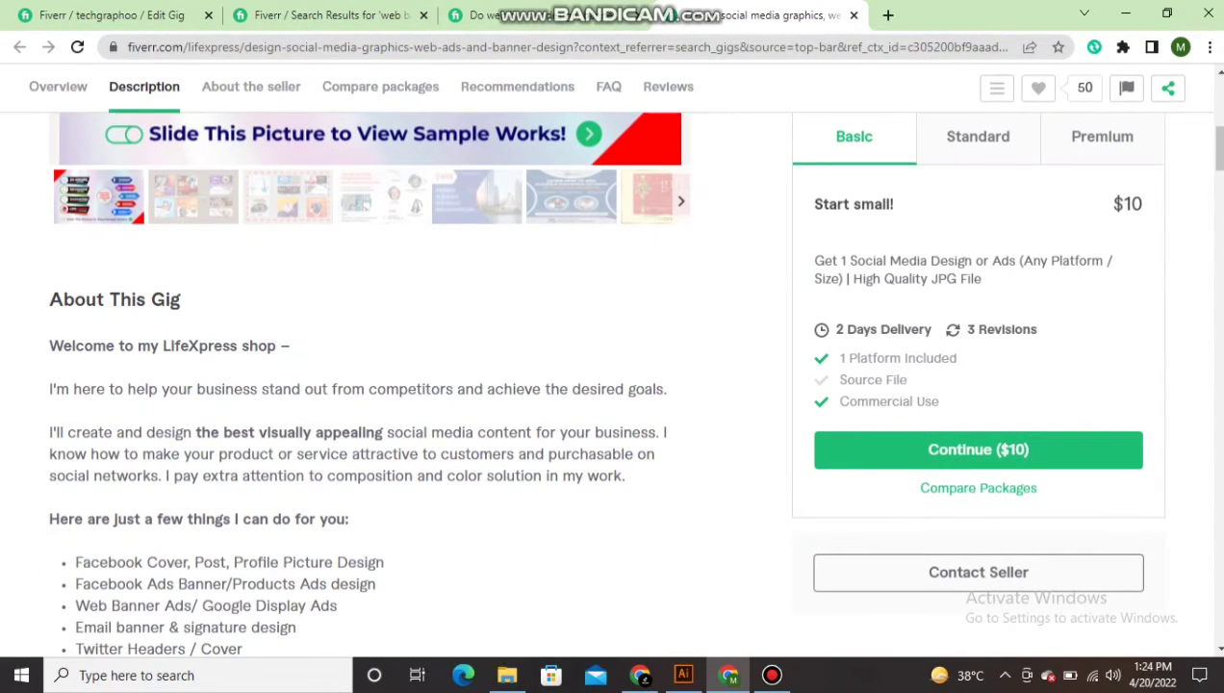
left_click_drag(49, 389, 625, 475)
key("ctrl+c")
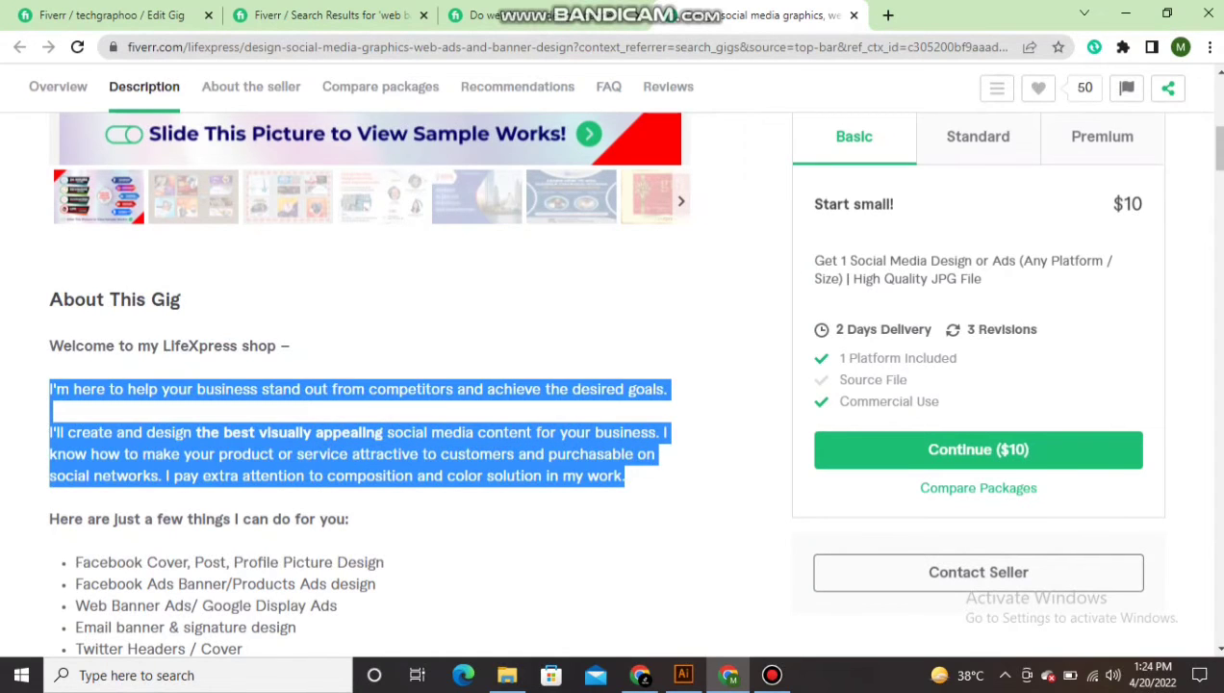
right_click(159, 451)
left_click(192, 465)
left_click(111, 16)
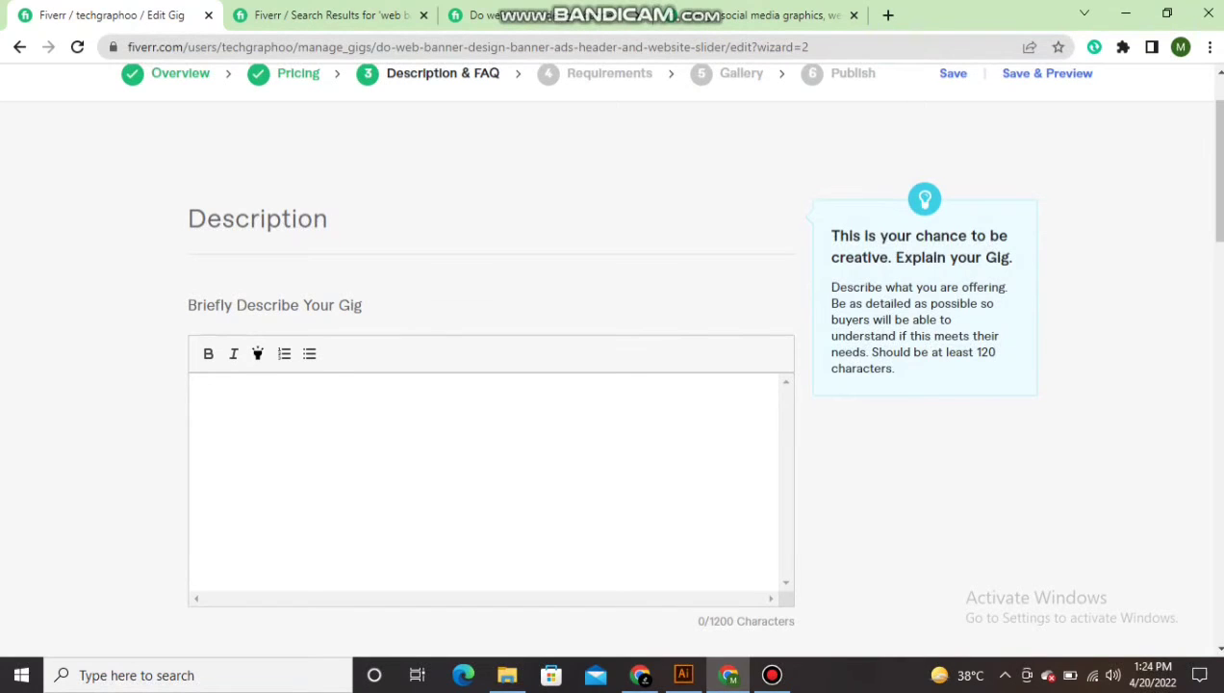
right_click(369, 413)
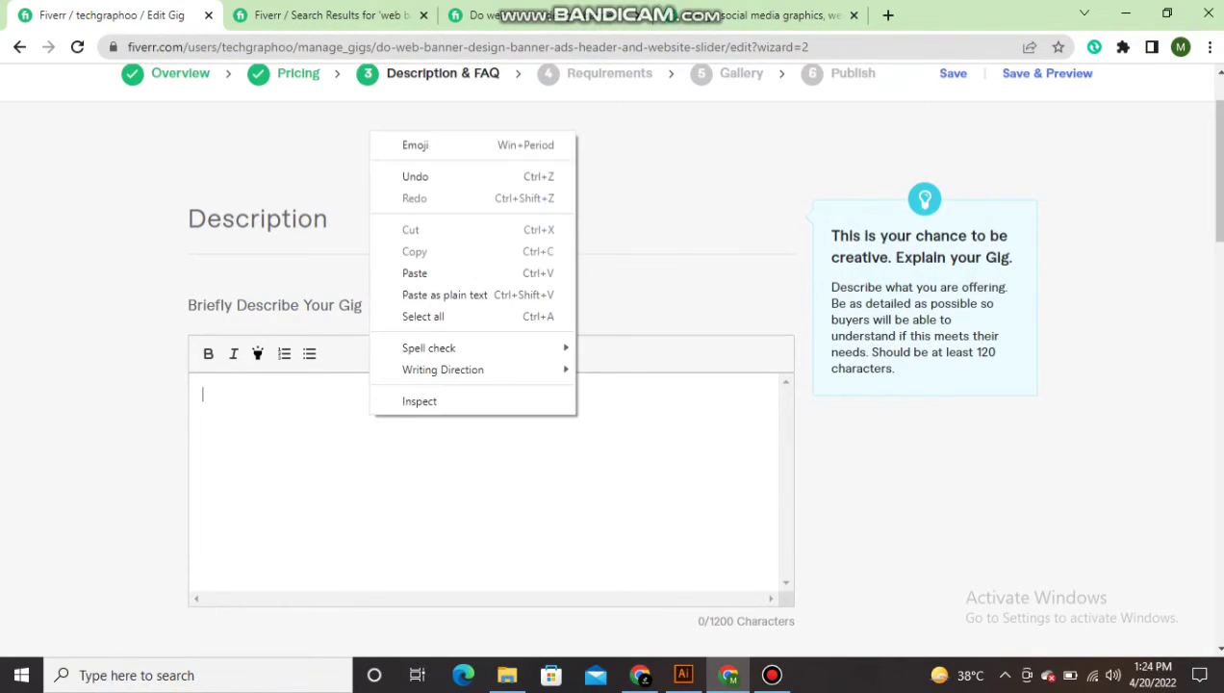
left_click(394, 271)
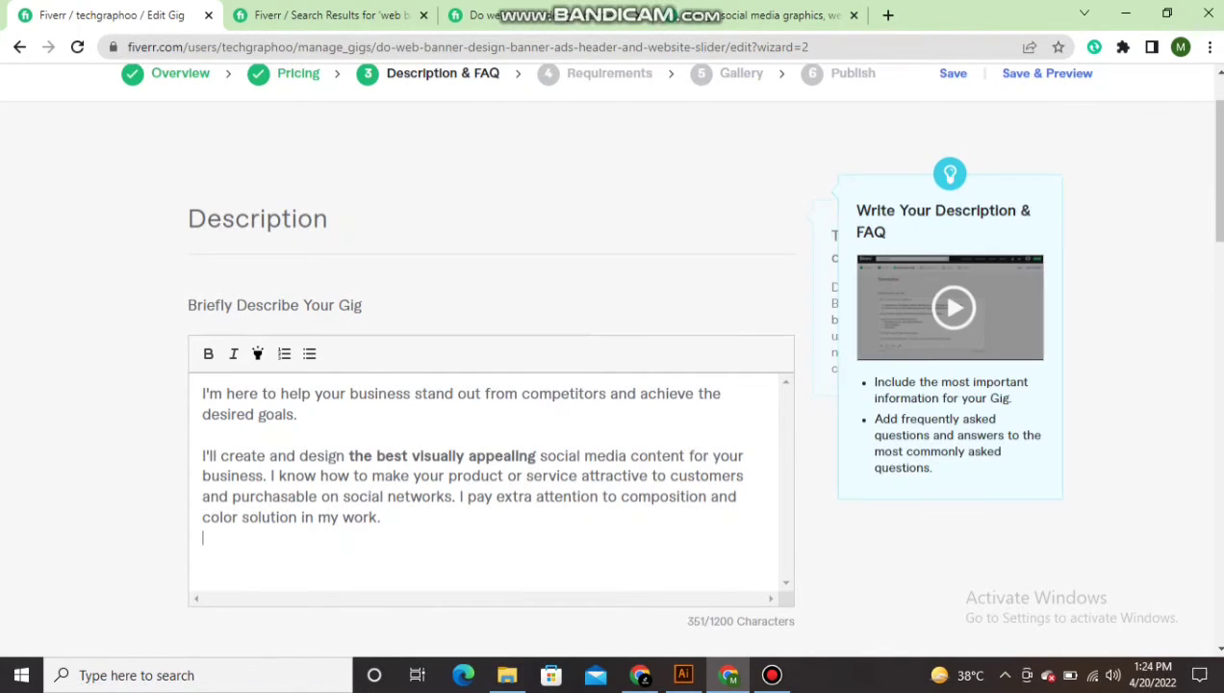
Step: Copy the "Here are just a few things I can do for you:" heading and its bulleted list from the social media graphics gig
left_click(774, 15)
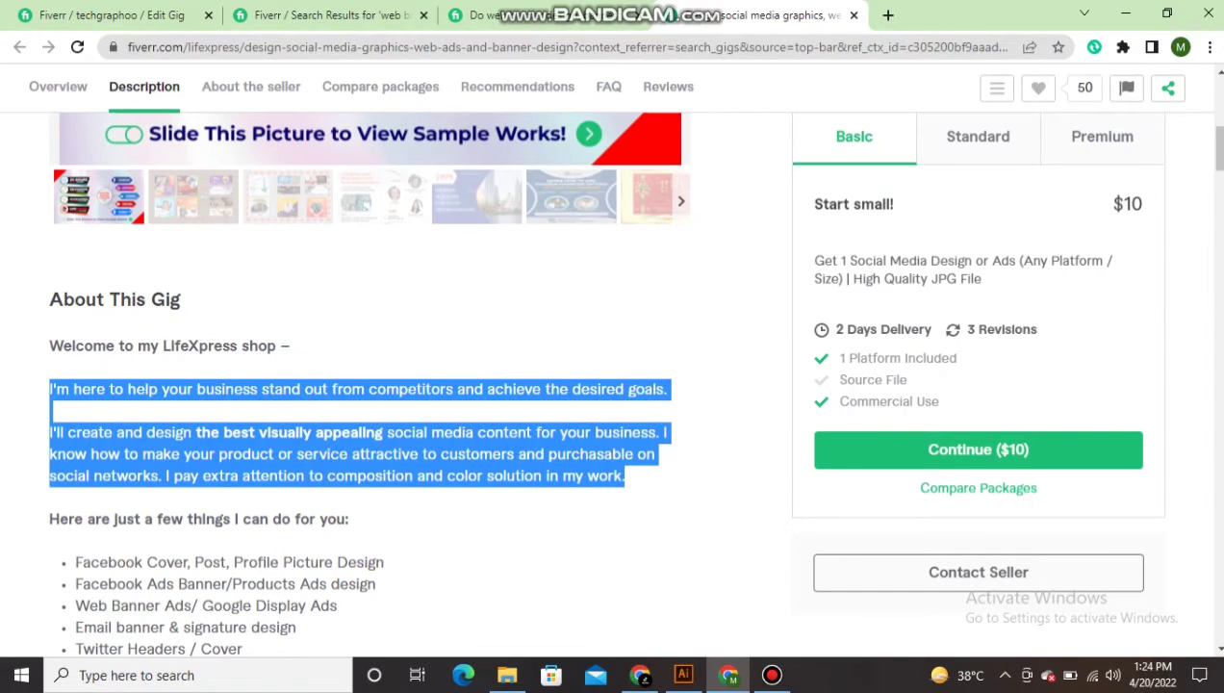
left_click_drag(49, 518, 378, 598)
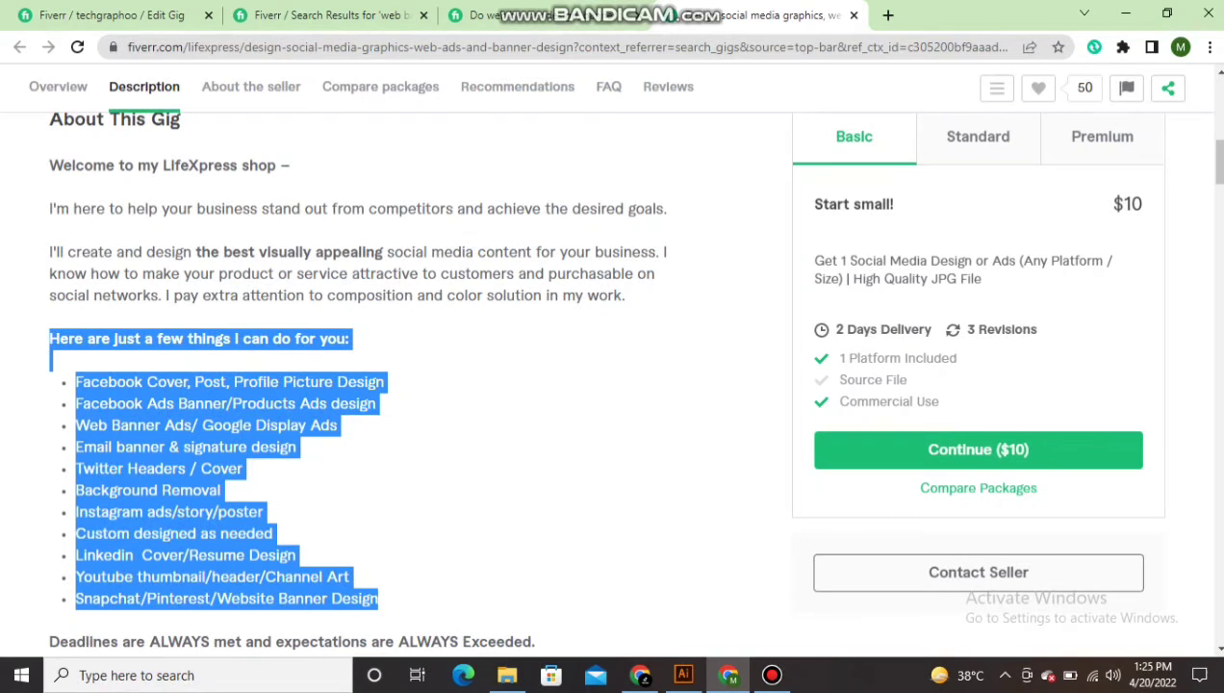
right_click(189, 488)
left_click(222, 502)
scroll(221, 501, "down", 2)
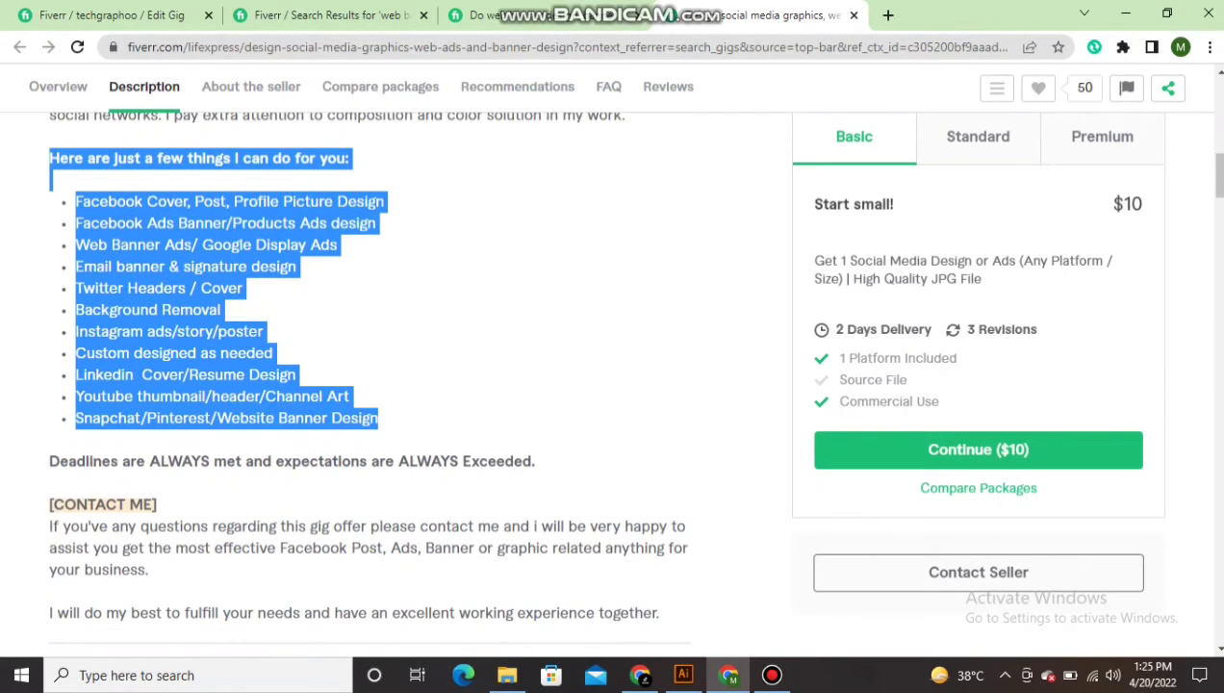
scroll(369, 385, "down", 4)
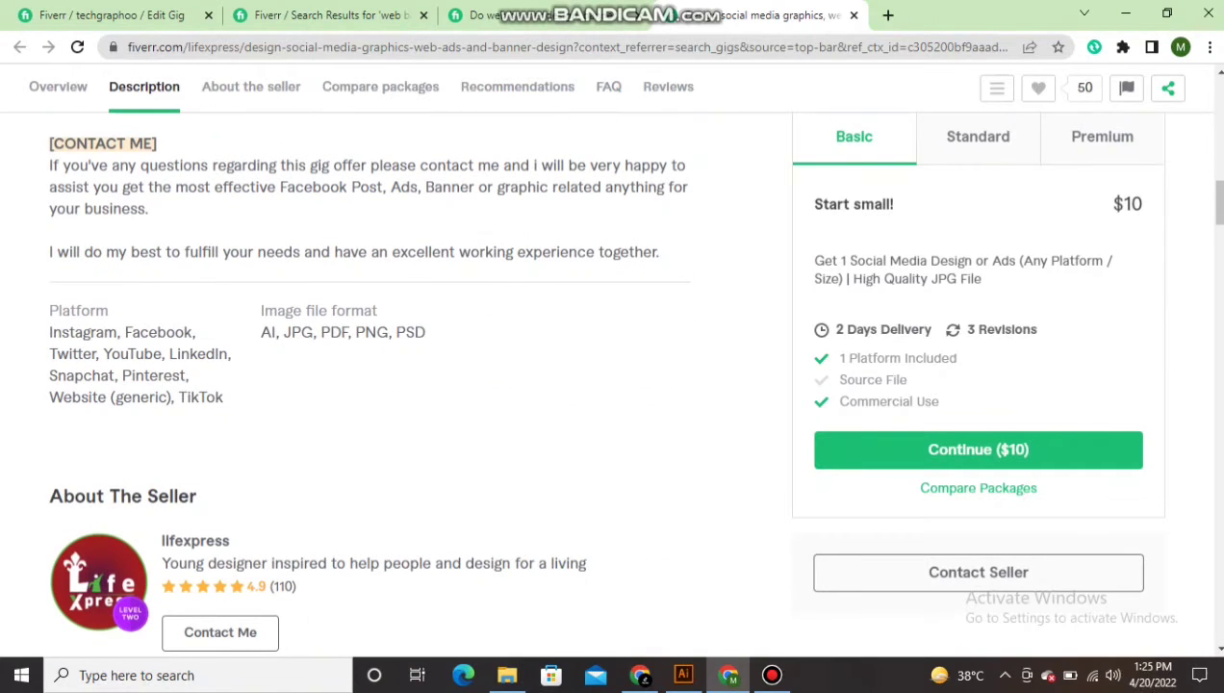
scroll(369, 385, "up", 2)
scroll(369, 385, "down", 5)
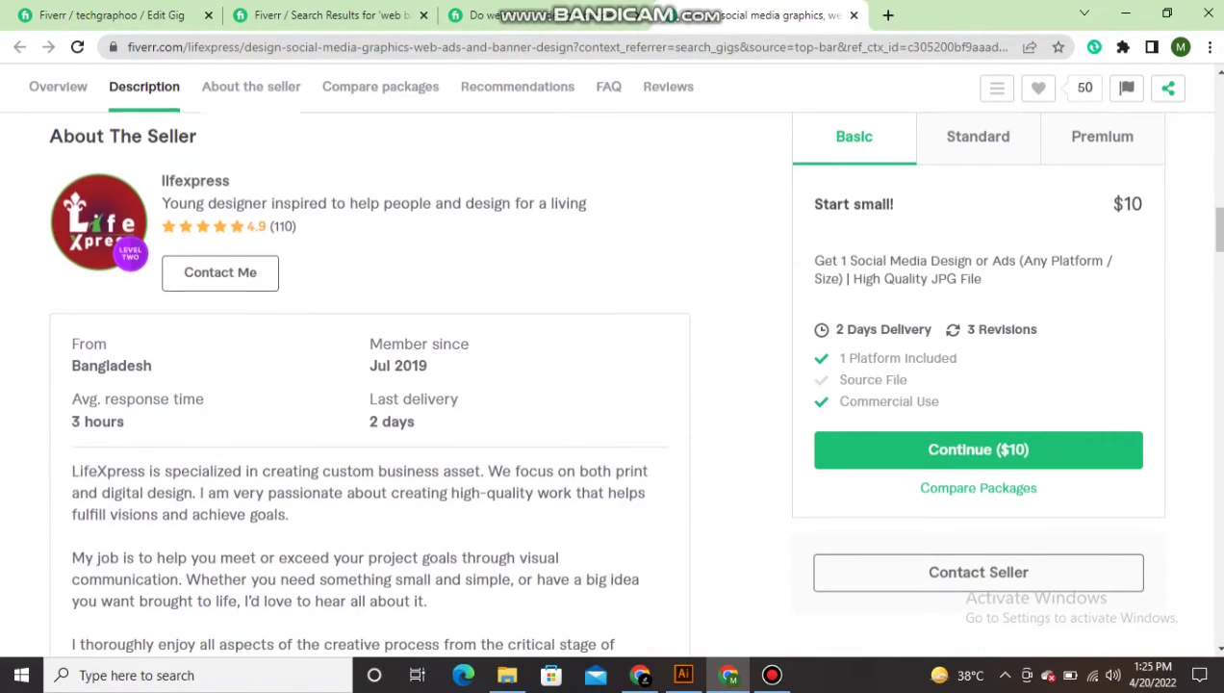
scroll(369, 385, "up", 4)
scroll(369, 385, "up", 5)
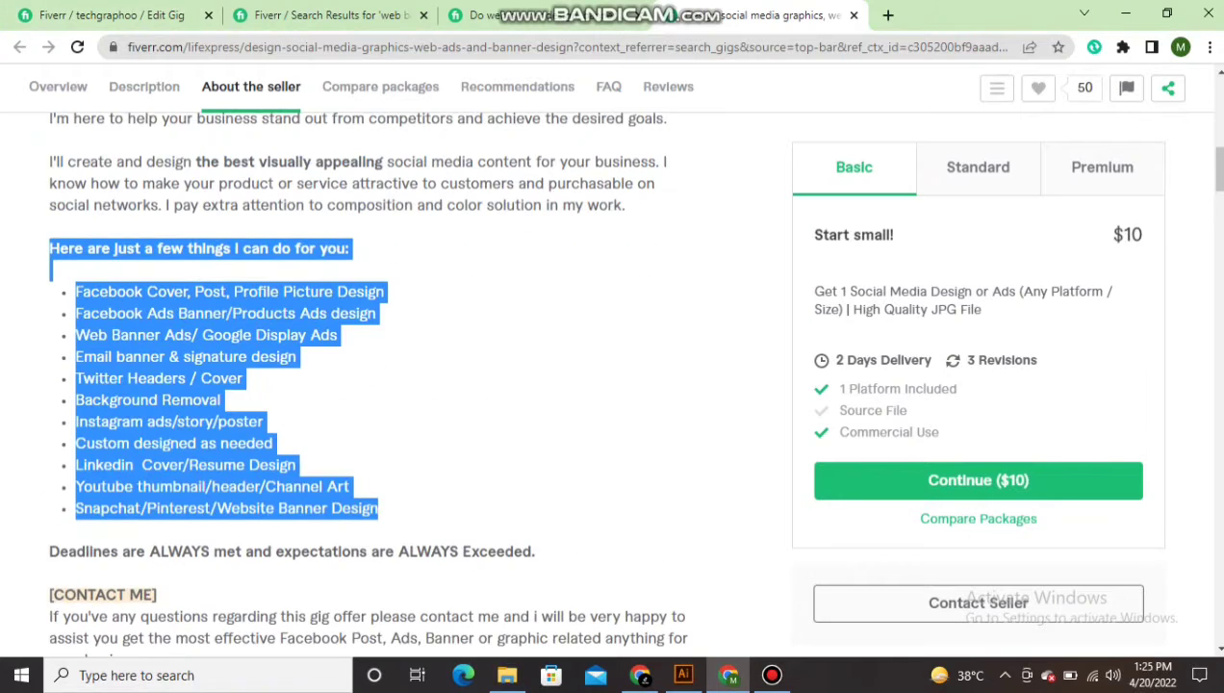
right_click(202, 365)
left_click(251, 377)
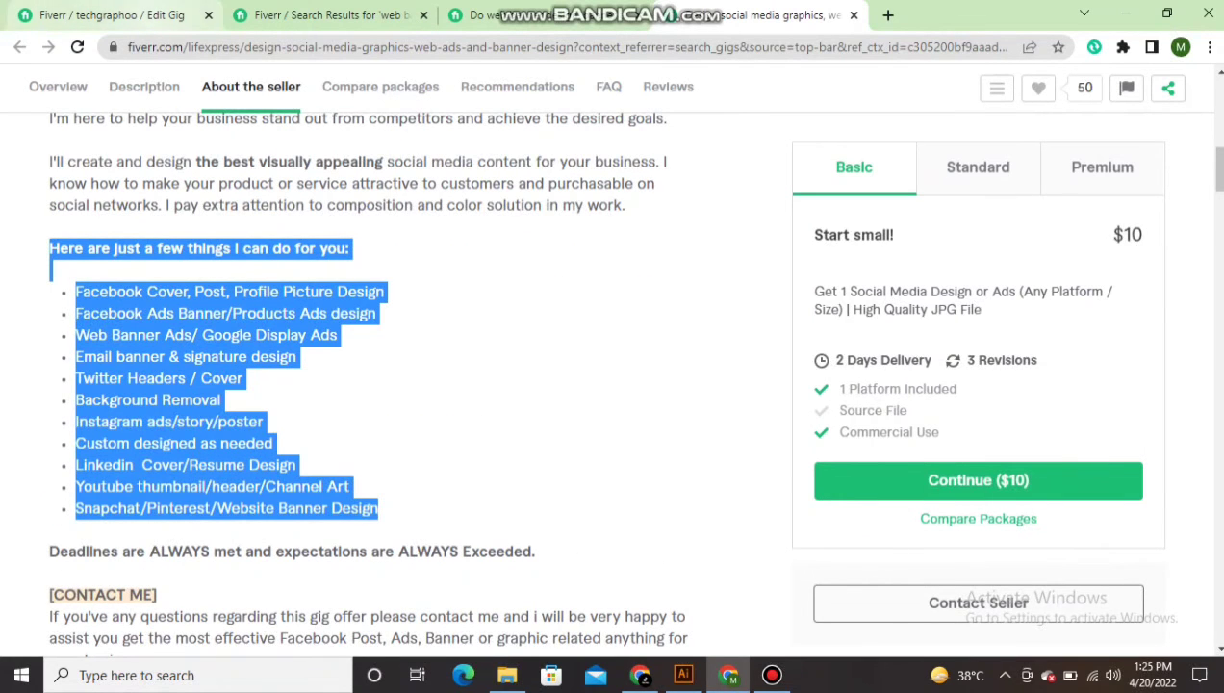
Step: Paste the copied service list below the intro paragraphs in the gig description and review the text
left_click(111, 14)
right_click(271, 550)
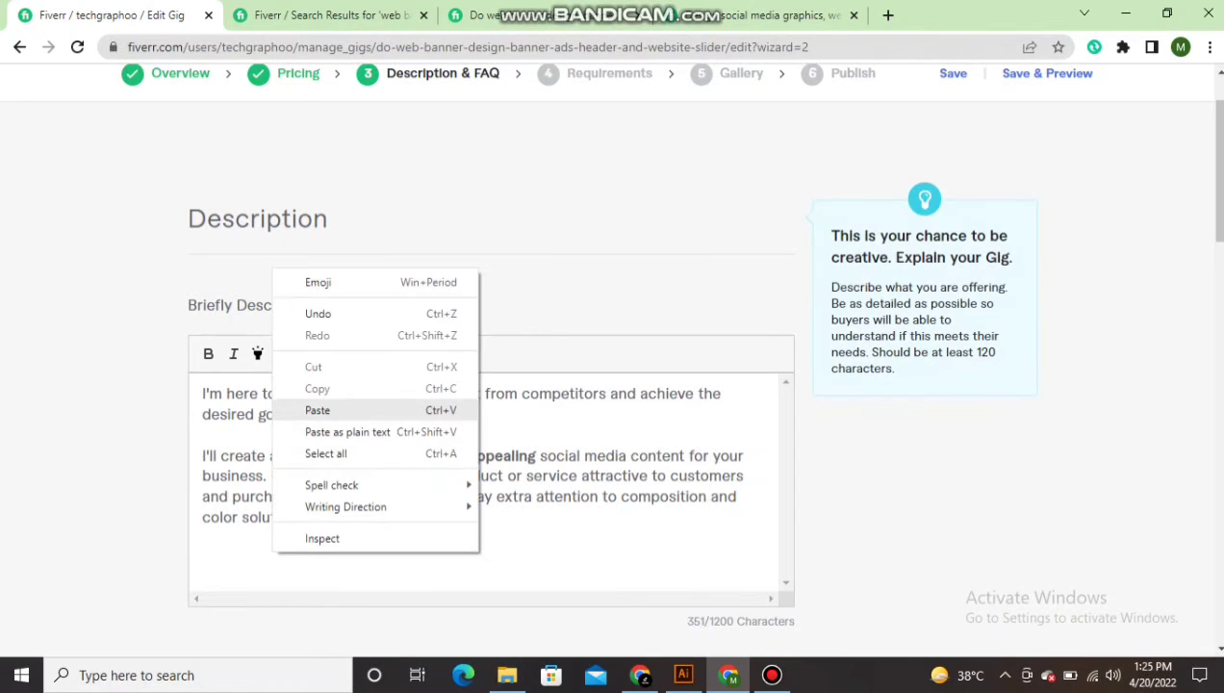
left_click(318, 406)
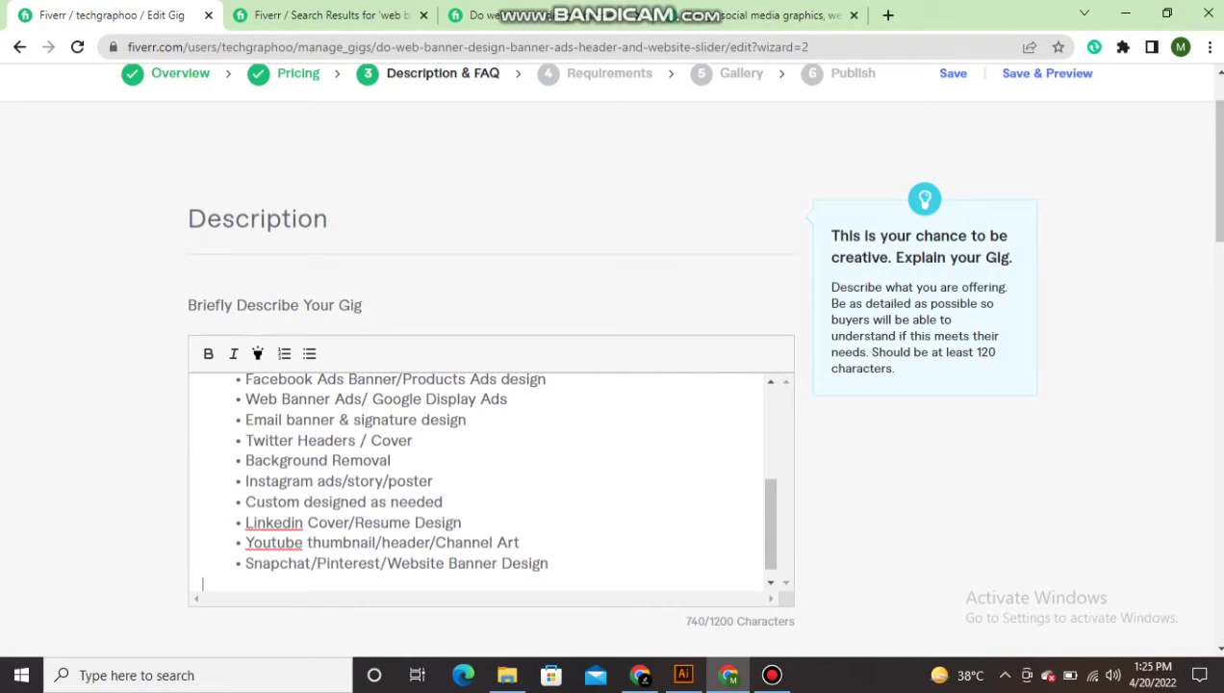
scroll(476, 481, "up", 3)
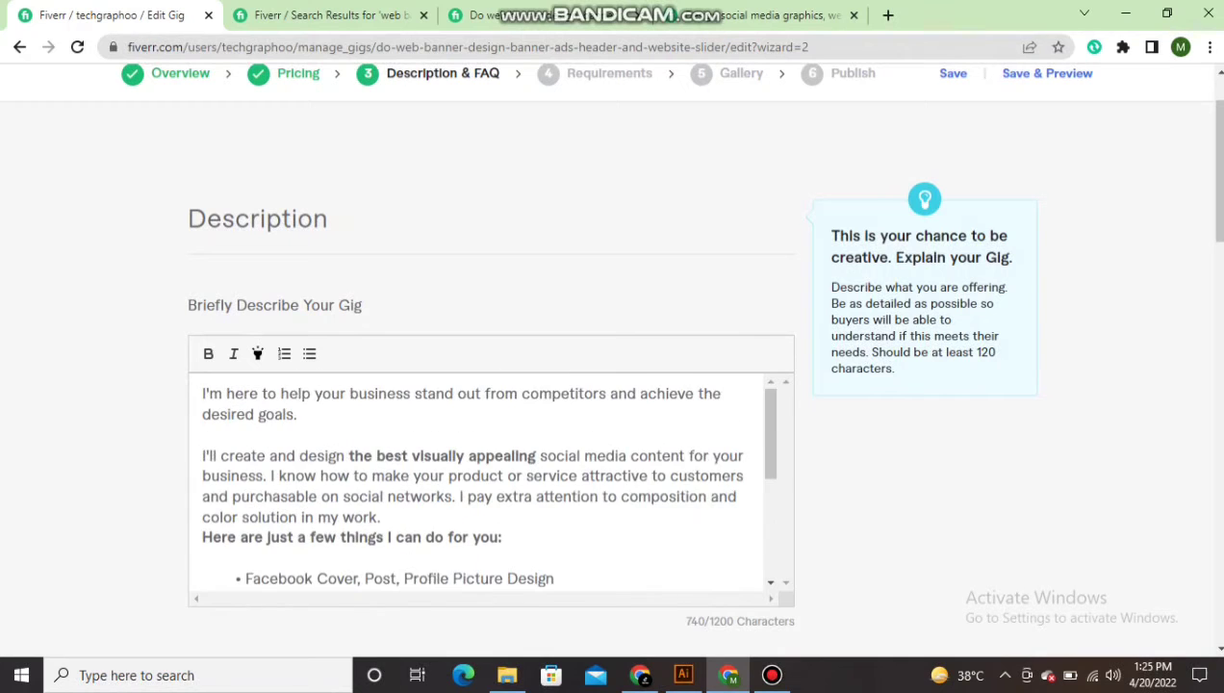
scroll(476, 481, "down", 3)
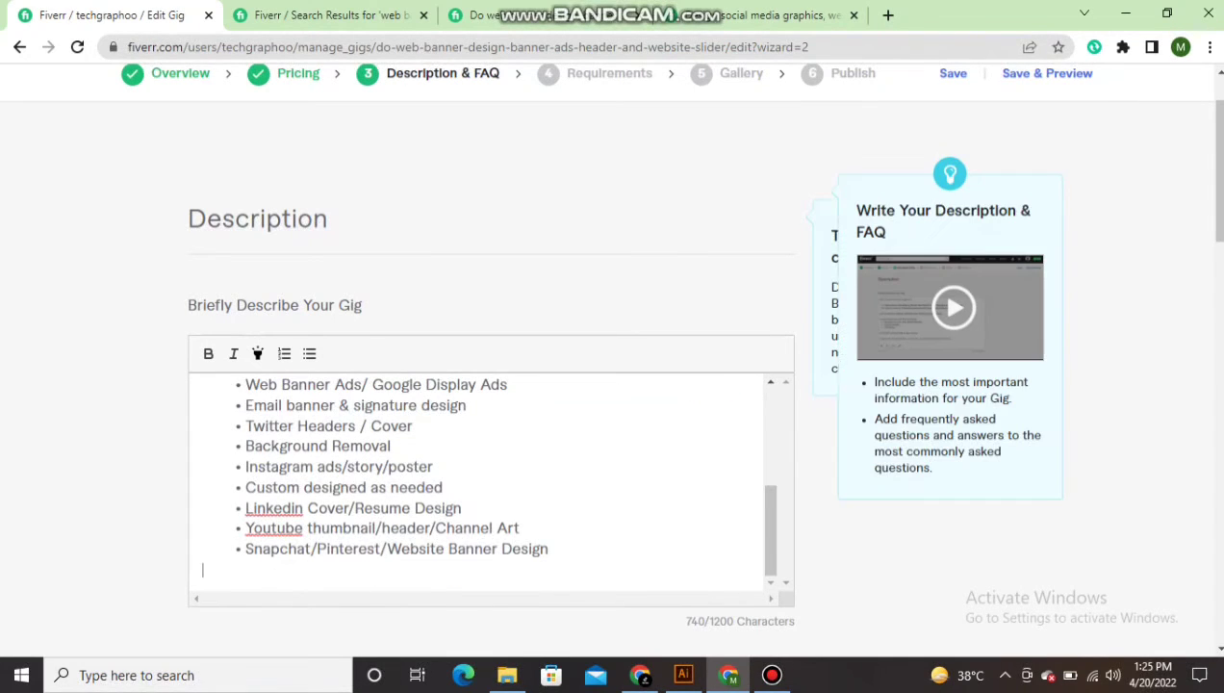
Step: Copy the closing sentence "I will do my best to fulfill your needs..." from the social media graphics gig to below the description's bulleted list
left_click(769, 16)
scroll(385, 385, "down", 3)
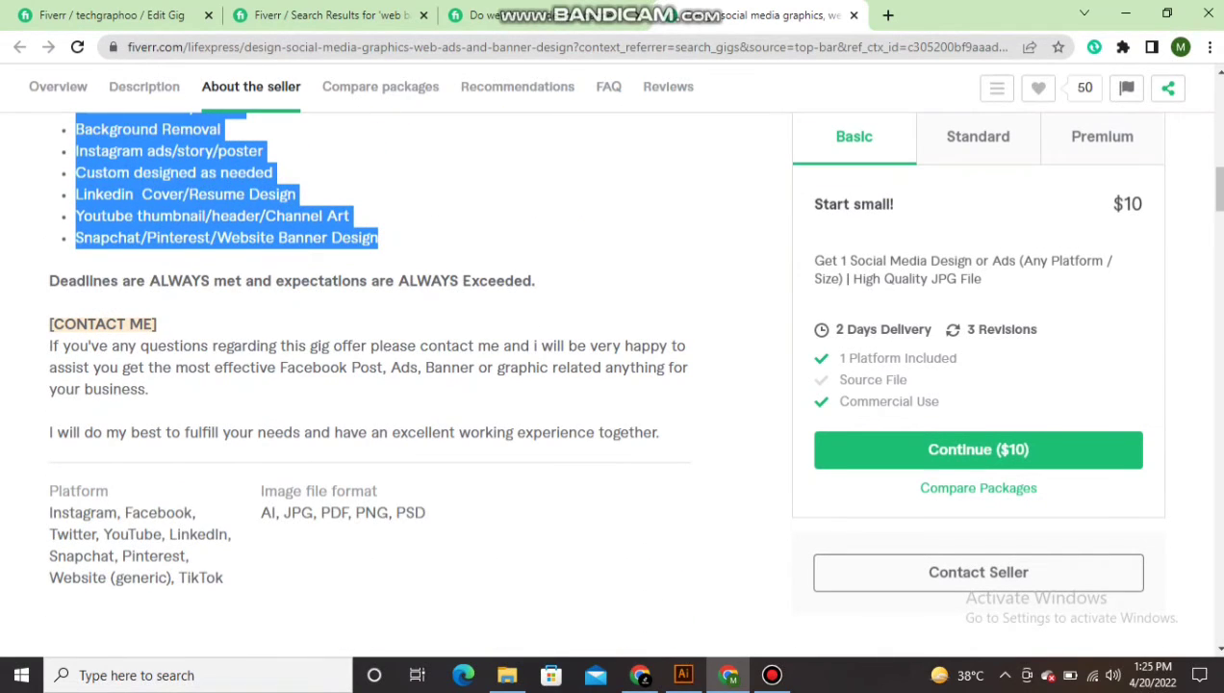
left_click_drag(657, 432, 48, 432)
right_click(53, 435)
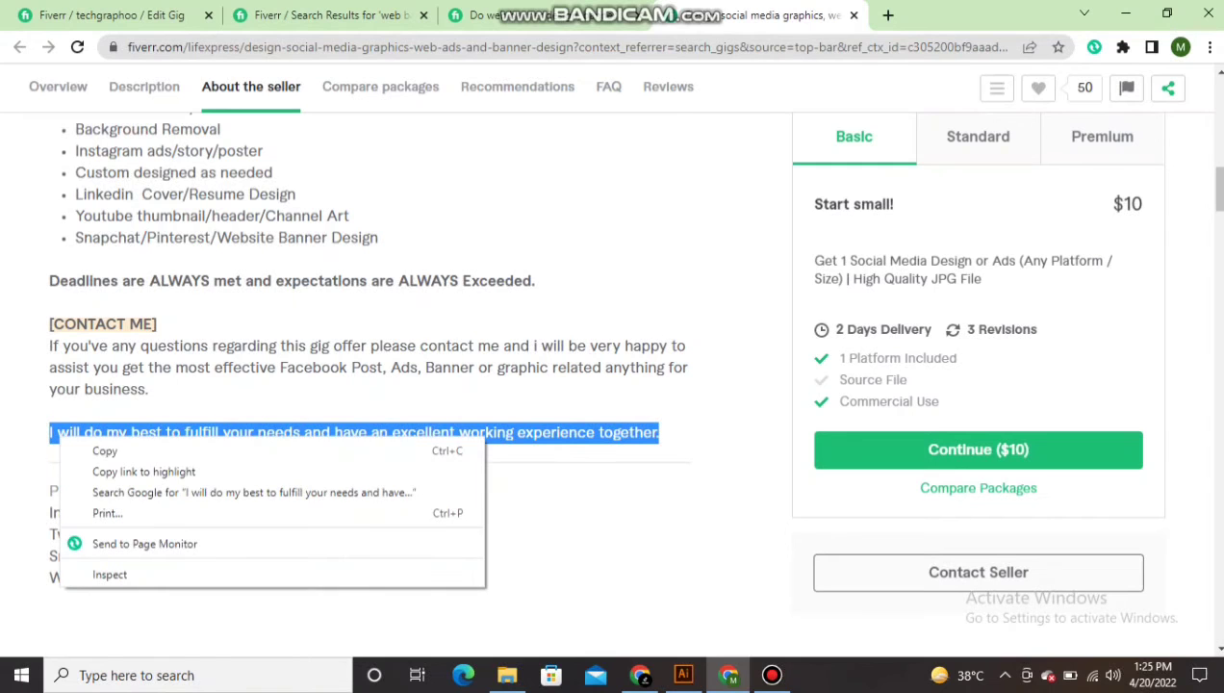
left_click(105, 451)
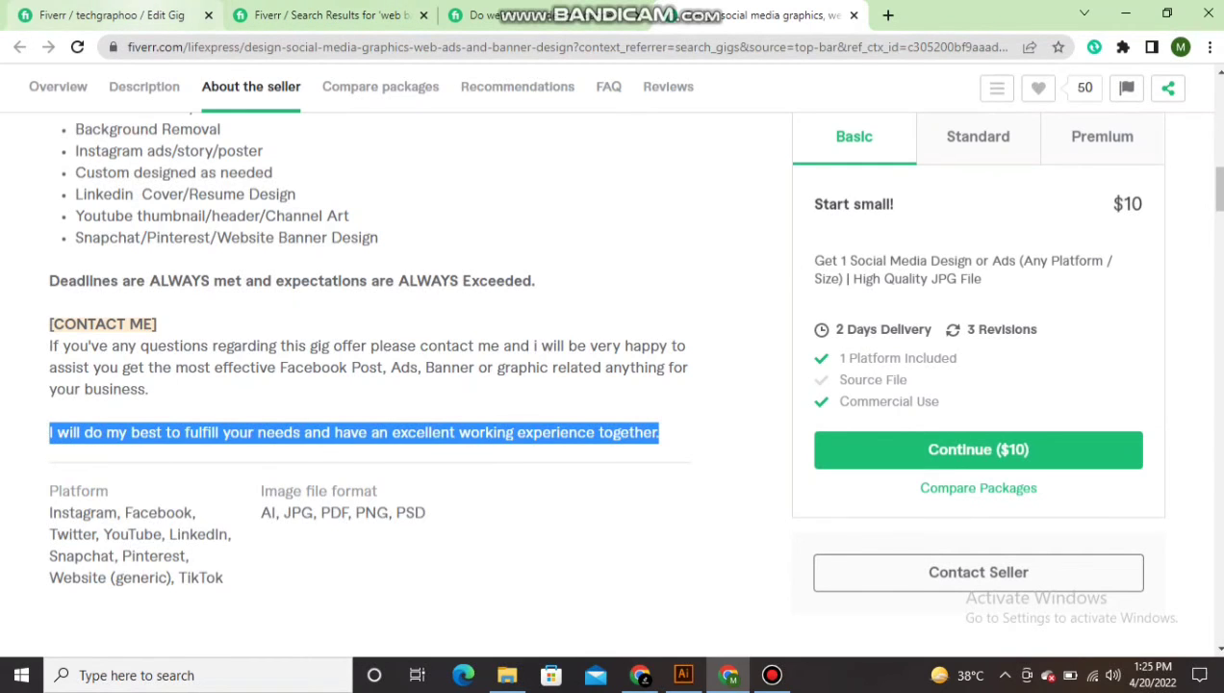
left_click(115, 16)
left_click(238, 574)
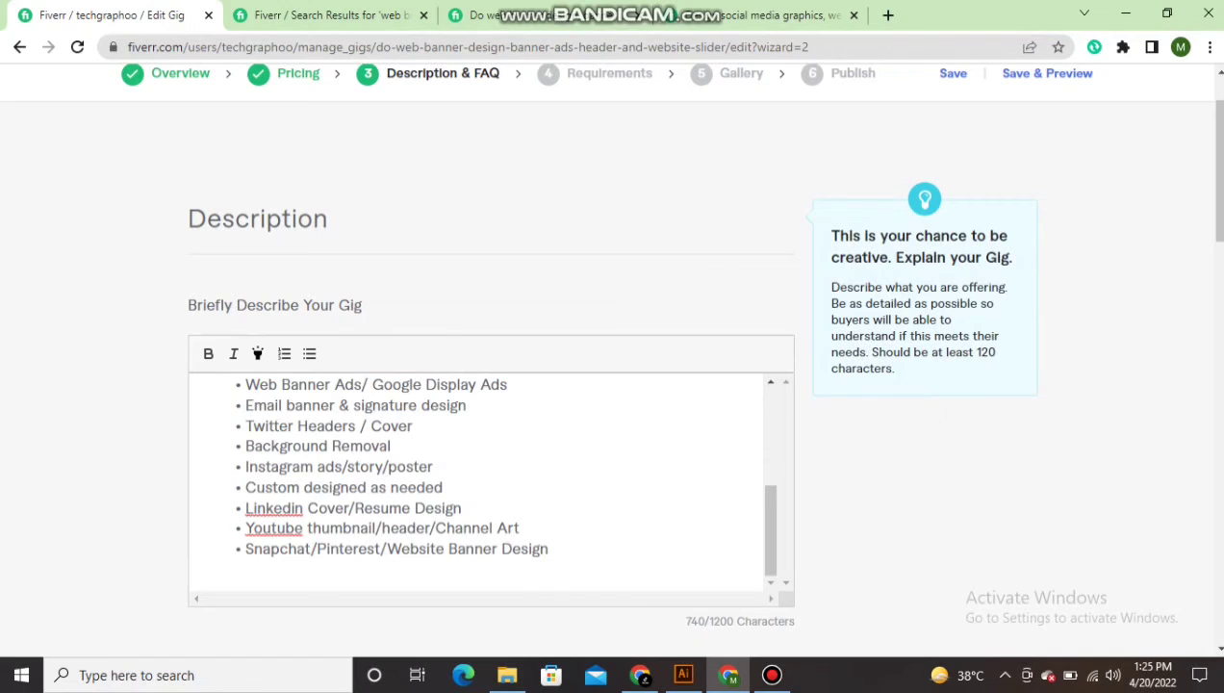
right_click(239, 573)
left_click(282, 431)
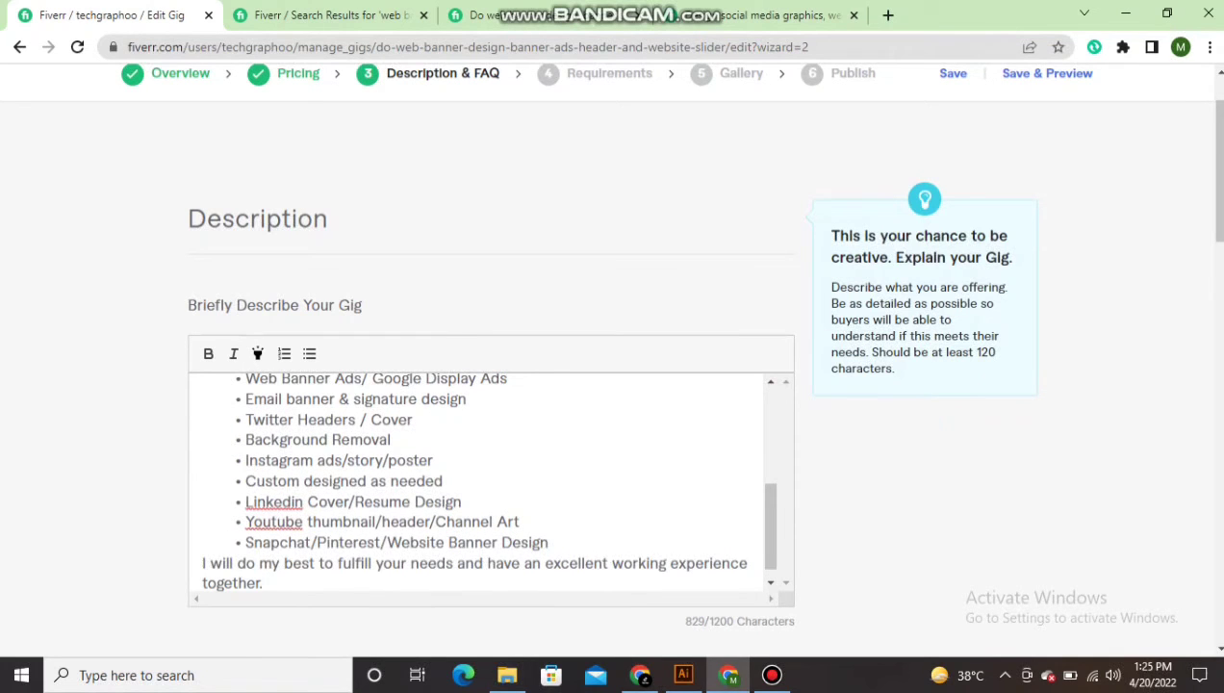
Step: Add the line "Fell free to contact." above the closing sentence, then save the description and continue to the requirements
key("Return")
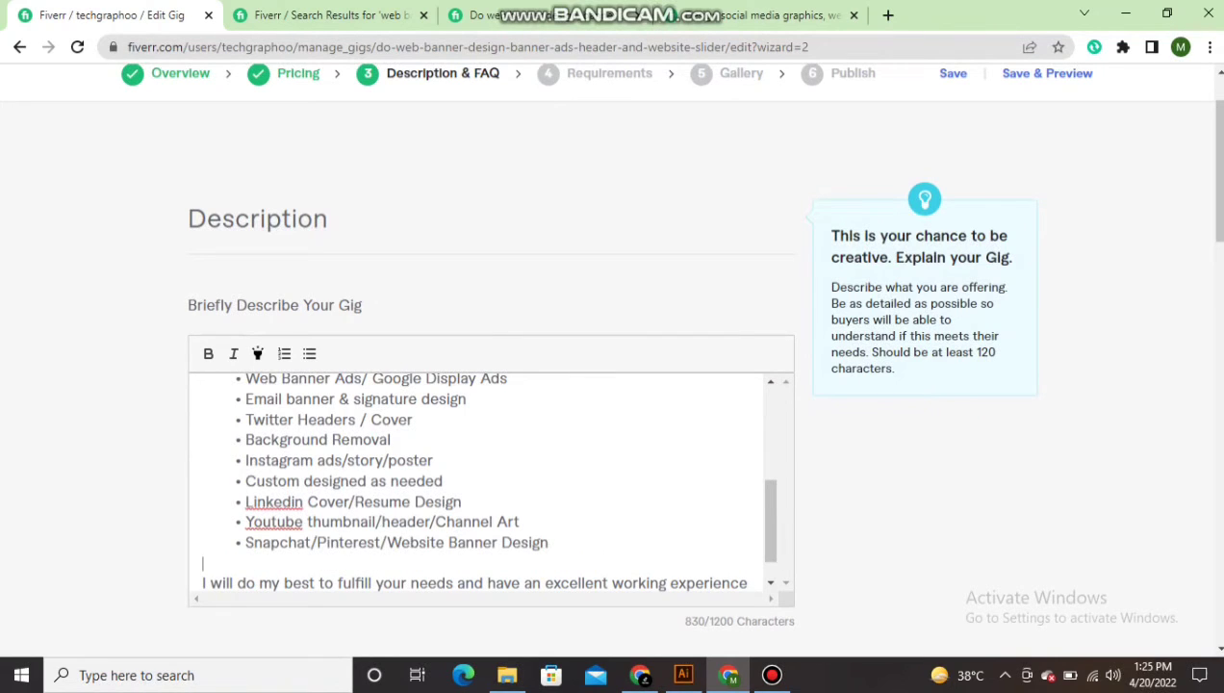
type("Fell free to c")
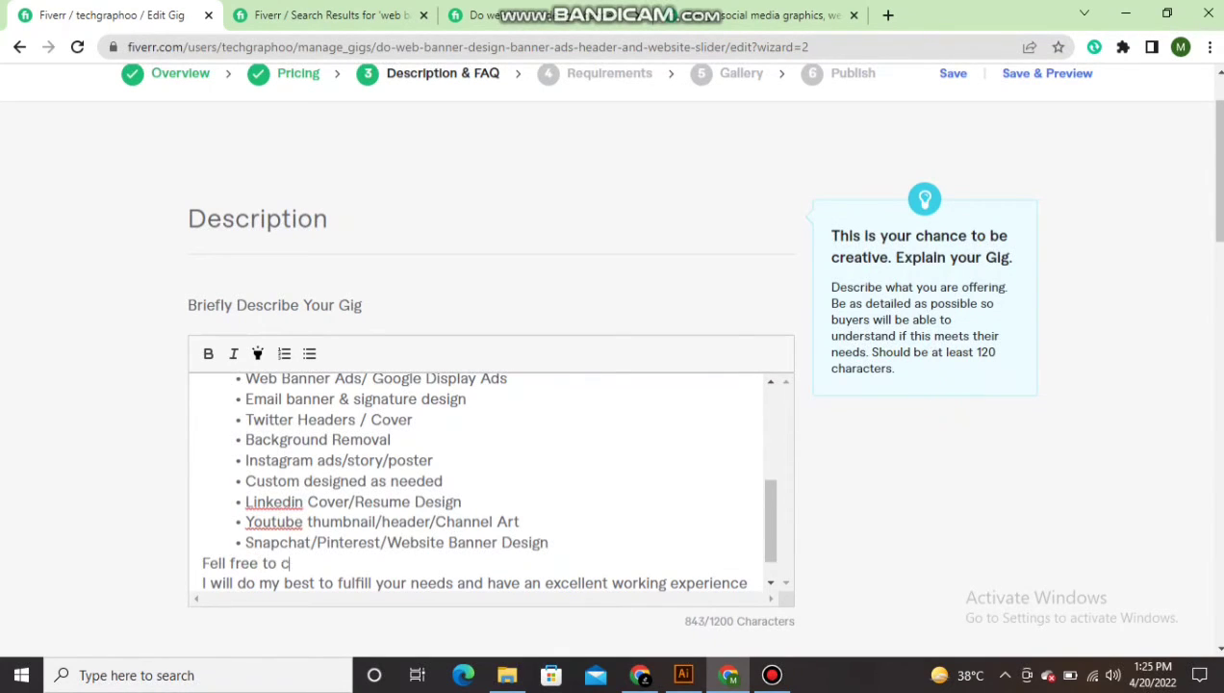
type("ontact.")
scroll(481, 481, "down", 3)
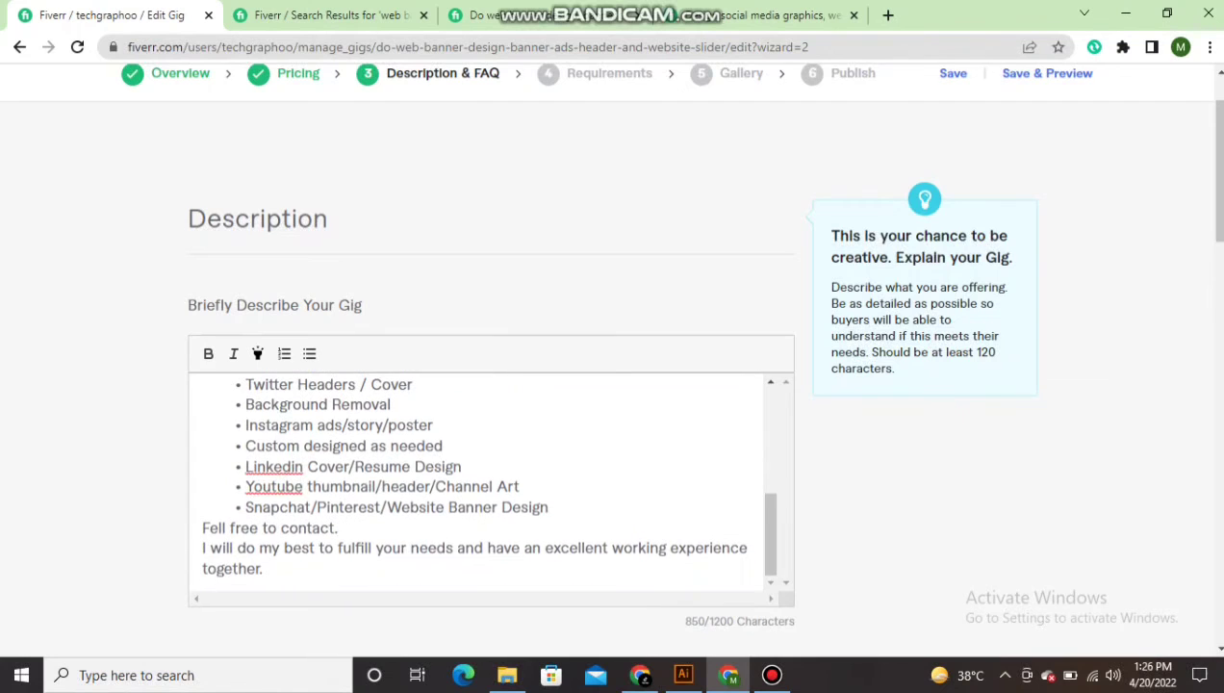
scroll(491, 385, "down", 8)
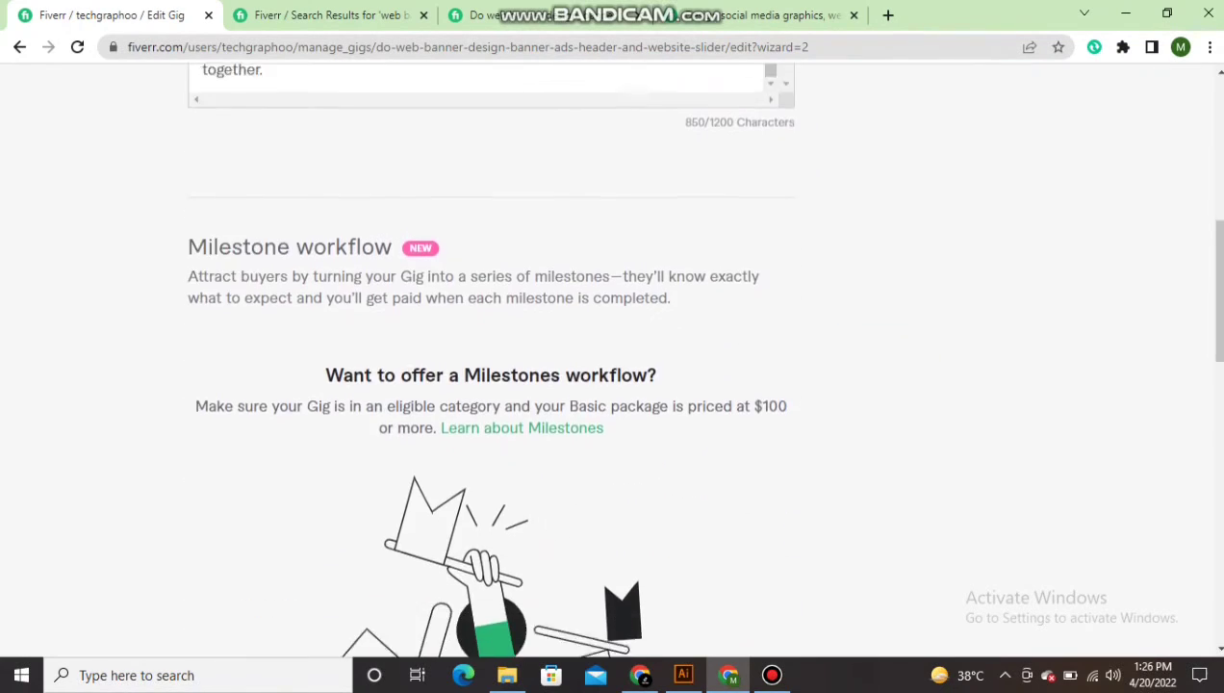
left_click(739, 520)
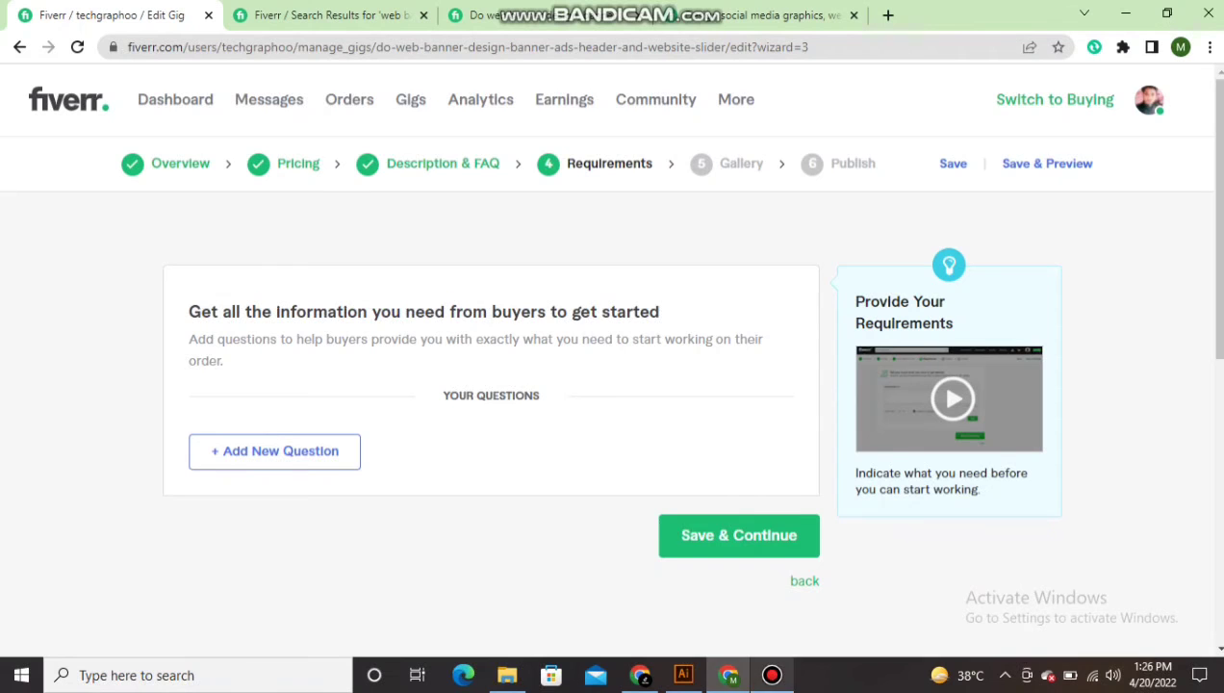
left_click(772, 675)
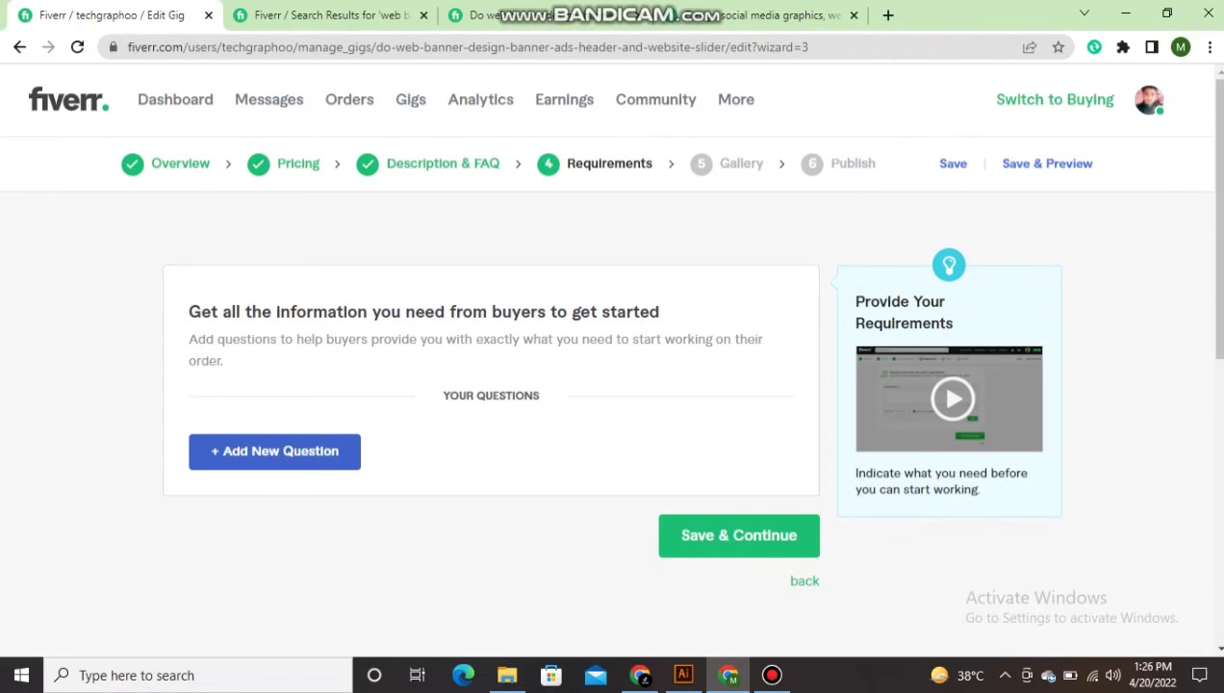
Step: Add the required buyer question "Give all detail about your project?" and save the requirements to continue to the gallery
left_click(344, 452)
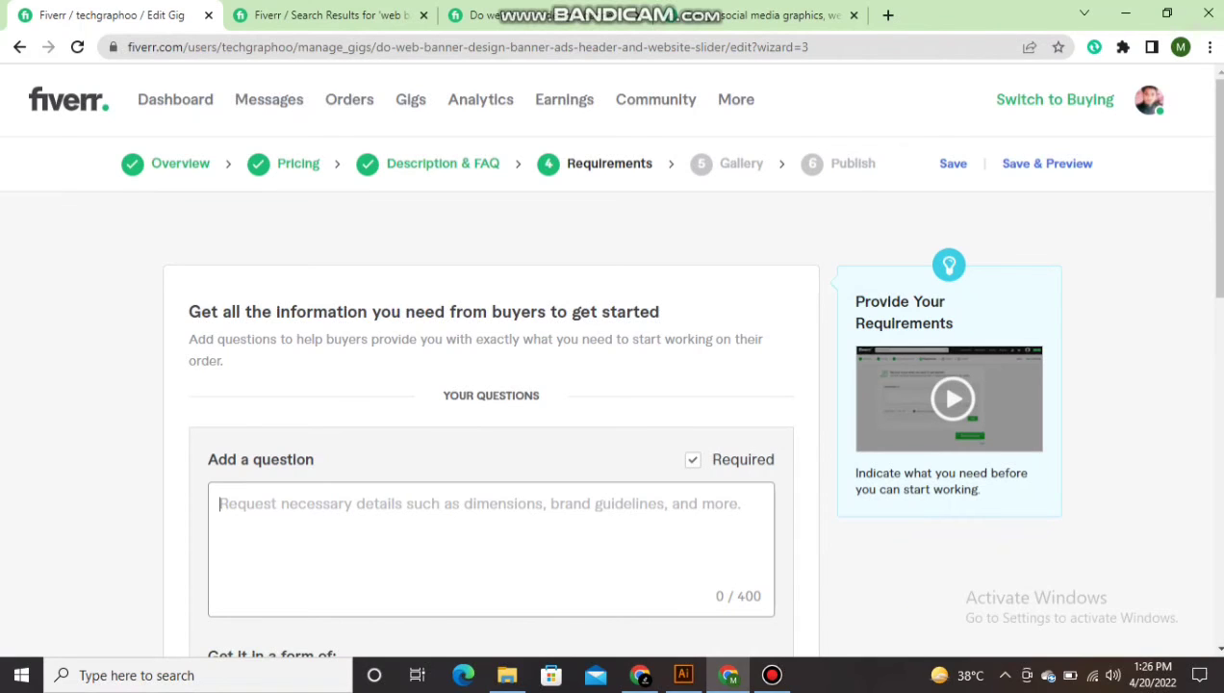
type("G")
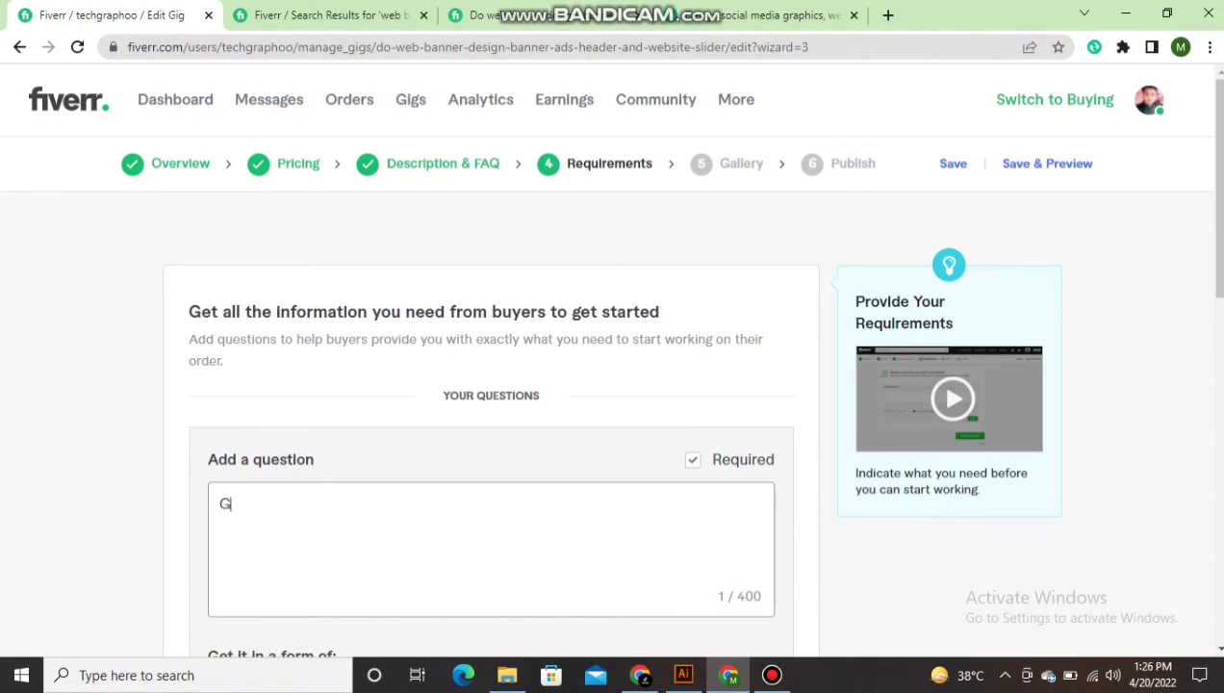
type("ive all detail ")
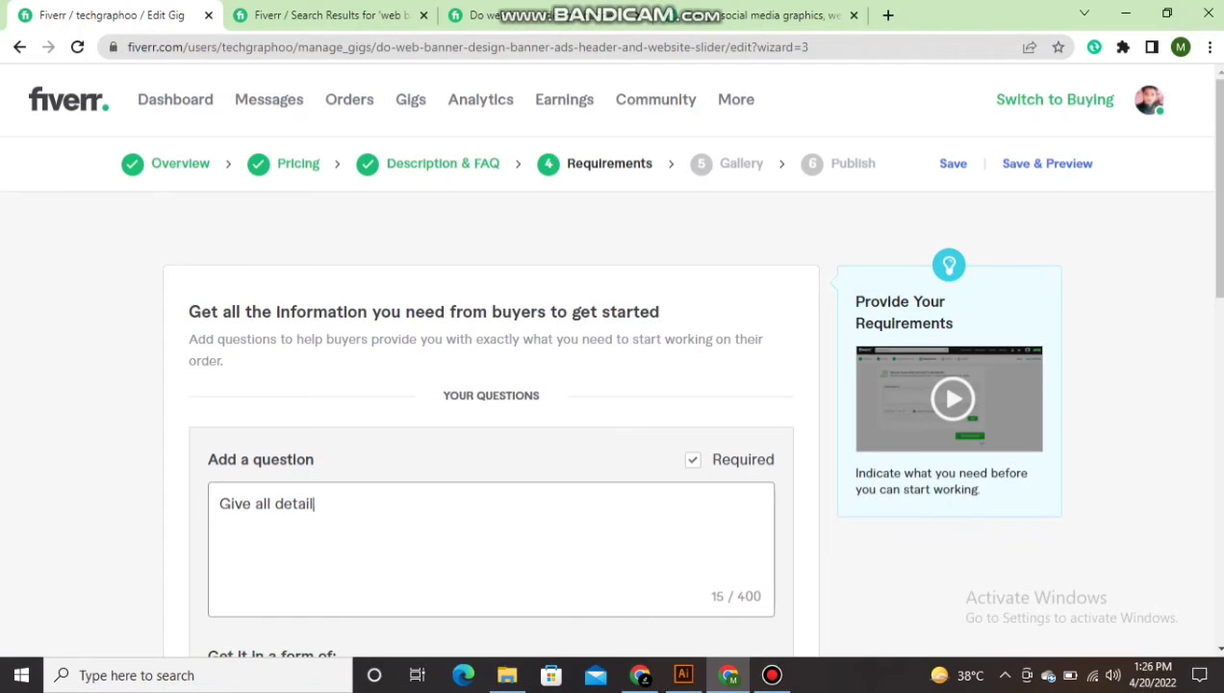
type("about you")
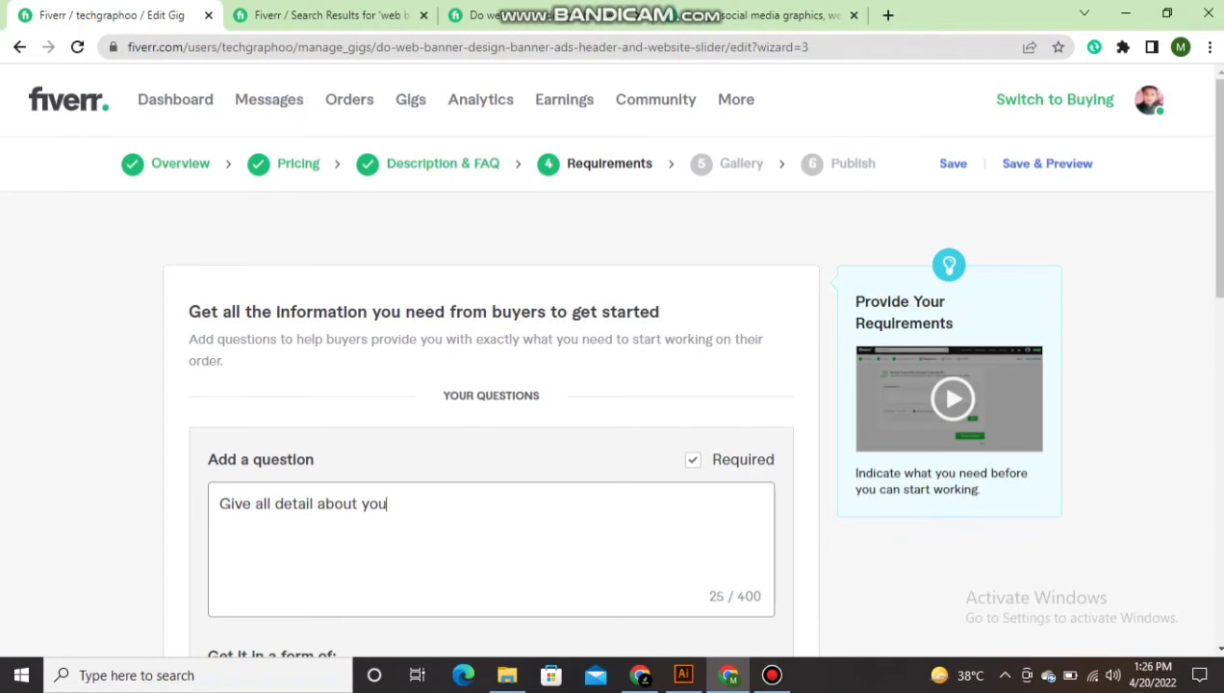
type("r project?")
scroll(612, 385, "down", 6)
left_click(737, 133)
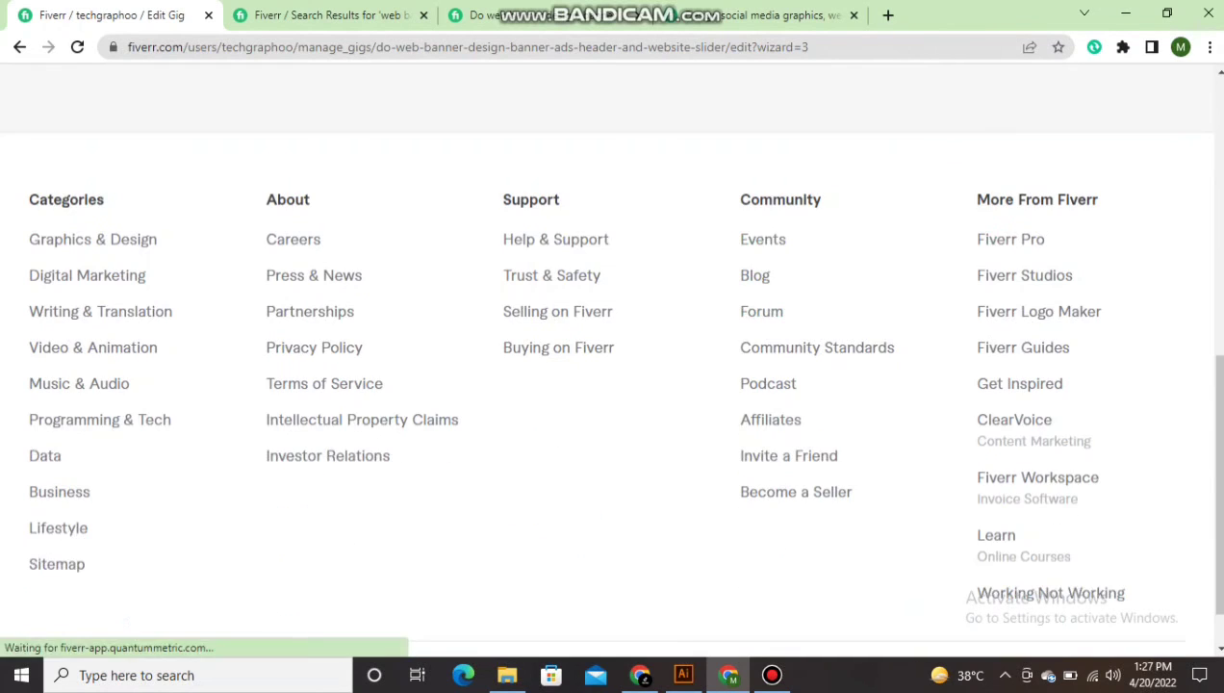
scroll(737, 231, "up", 3)
left_click(738, 269)
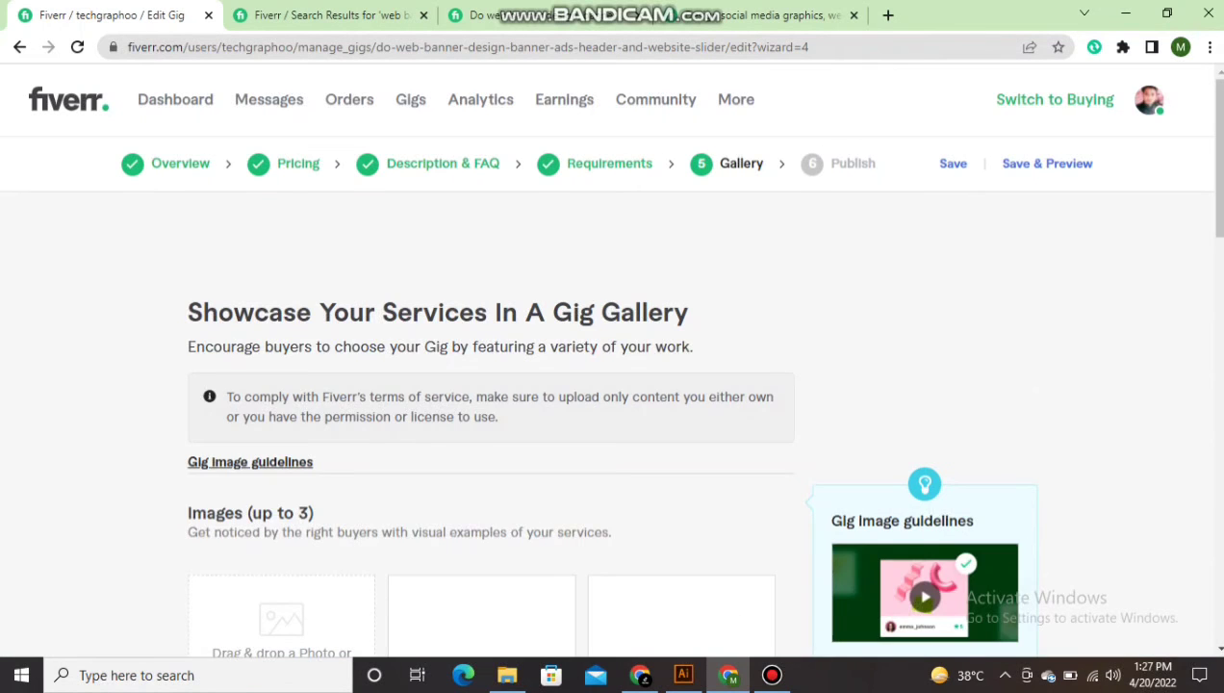
Step: Upload the image Untitled-2today from the Desktop as the first gig gallery image
scroll(612, 385, "down", 3)
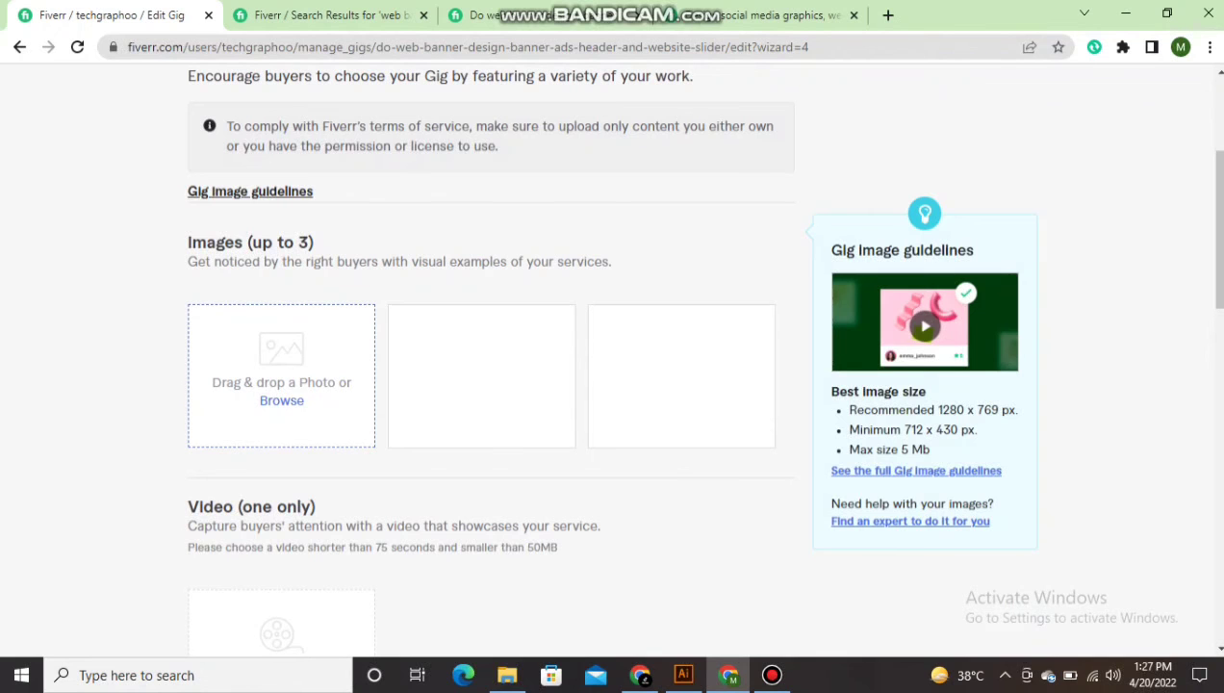
left_click(281, 400)
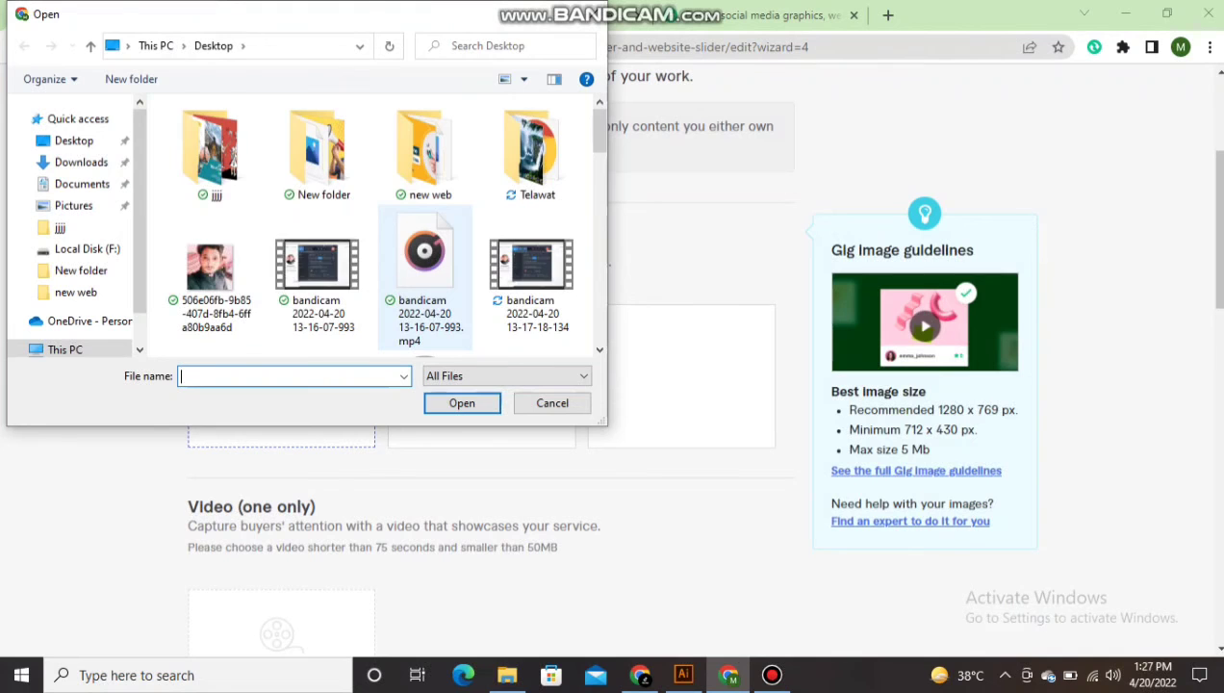
scroll(423, 279, "down", 3)
scroll(424, 279, "down", 3)
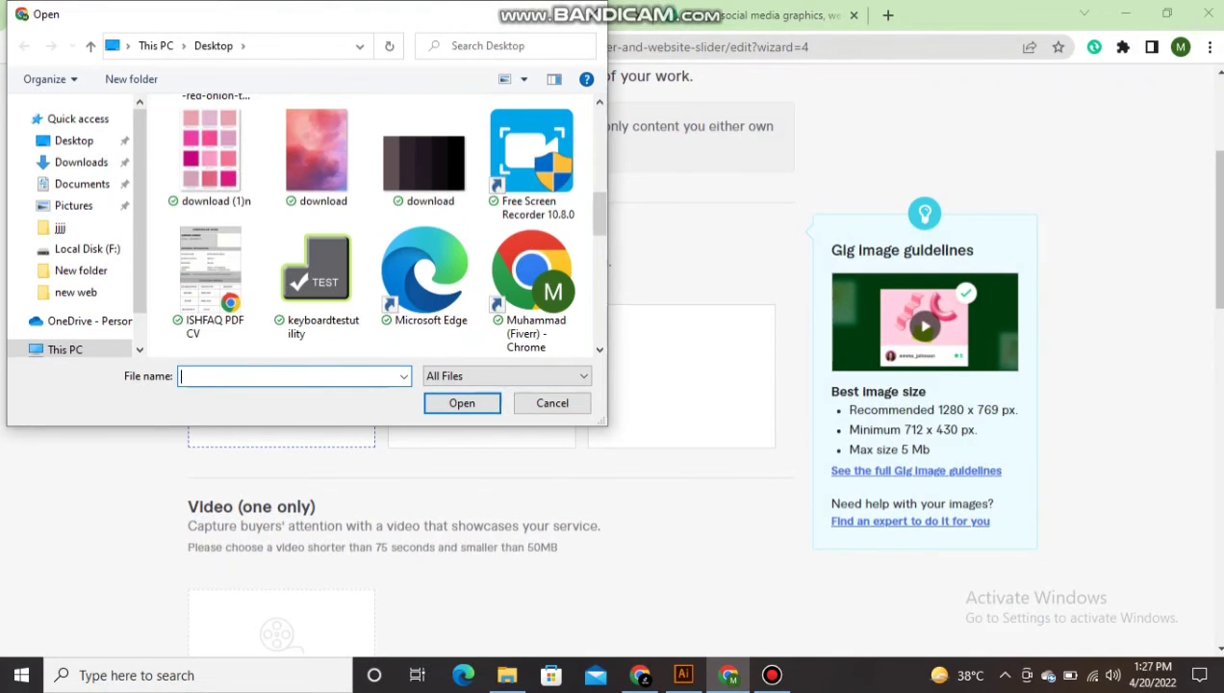
scroll(423, 279, "down", 3)
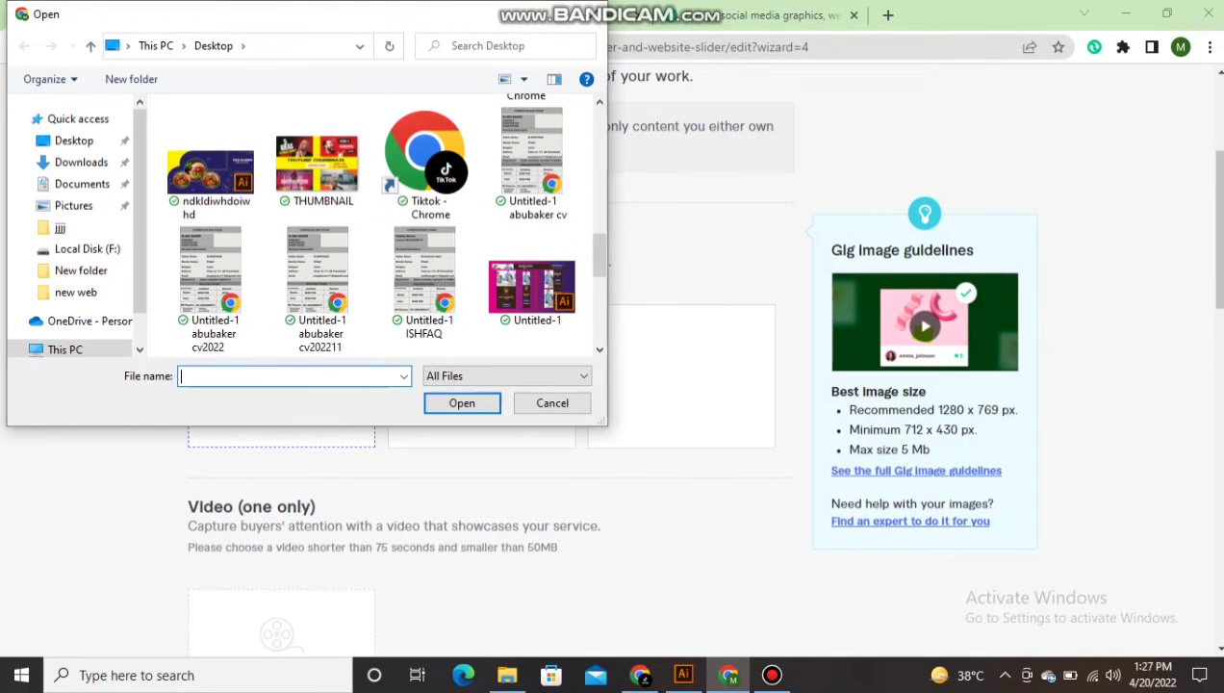
scroll(317, 288, "down", 2)
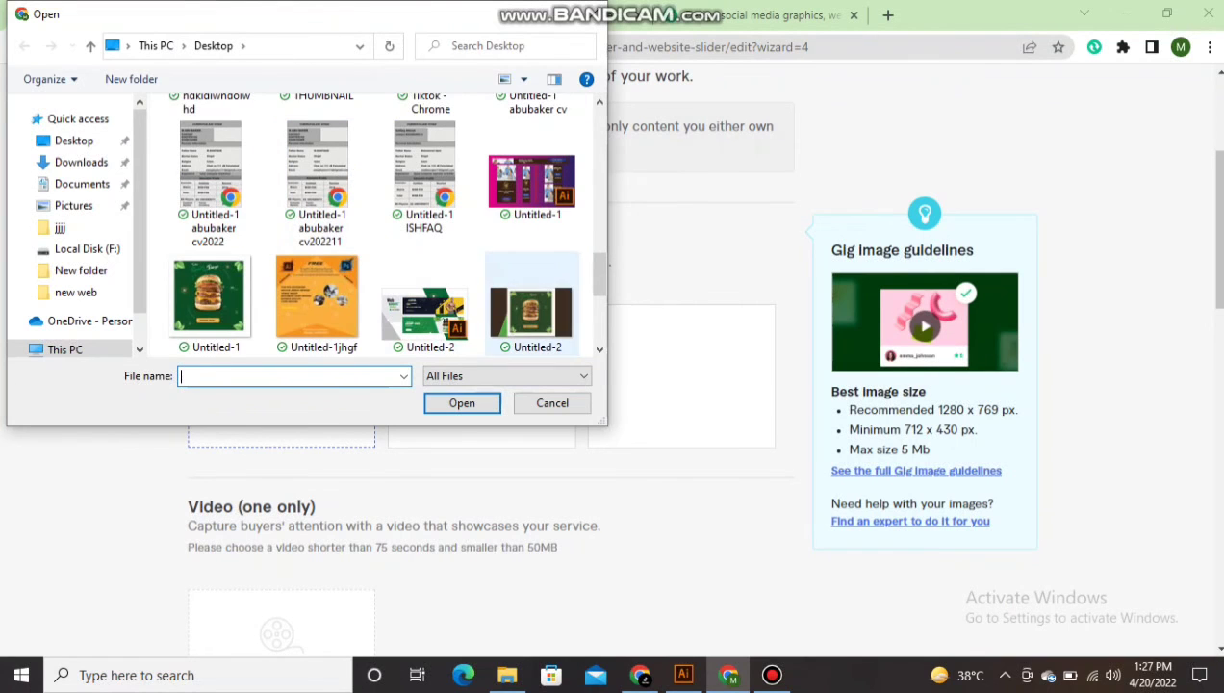
scroll(531, 308, "down", 1)
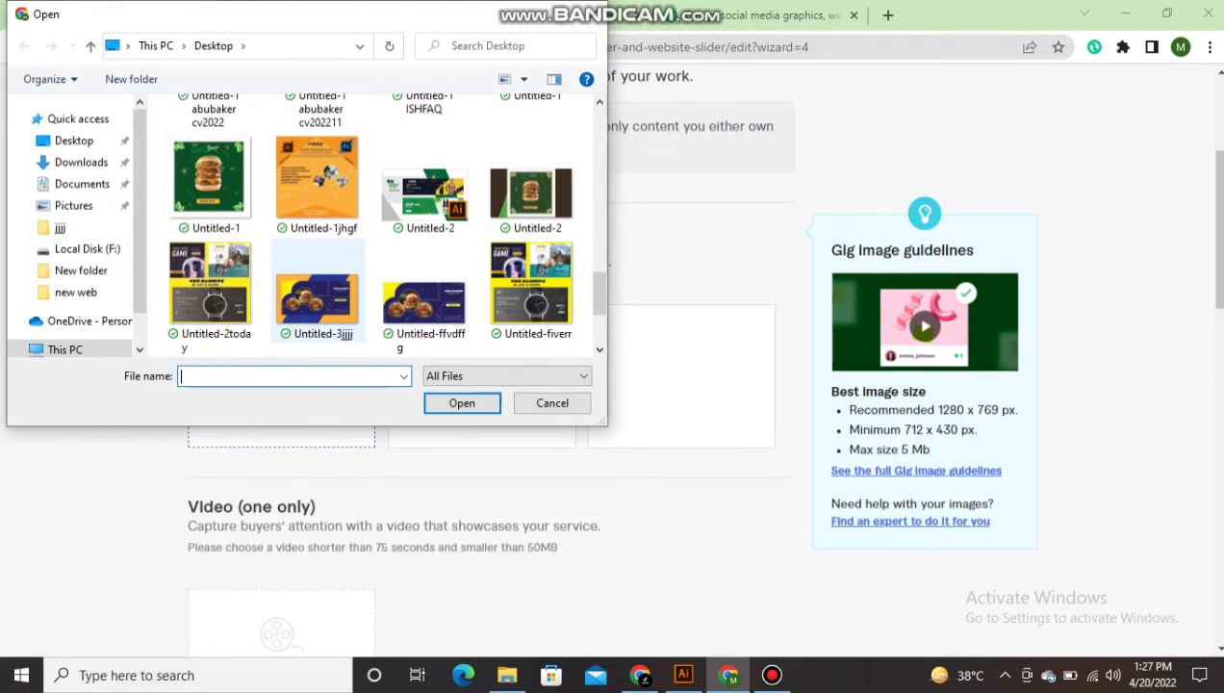
left_click(210, 289)
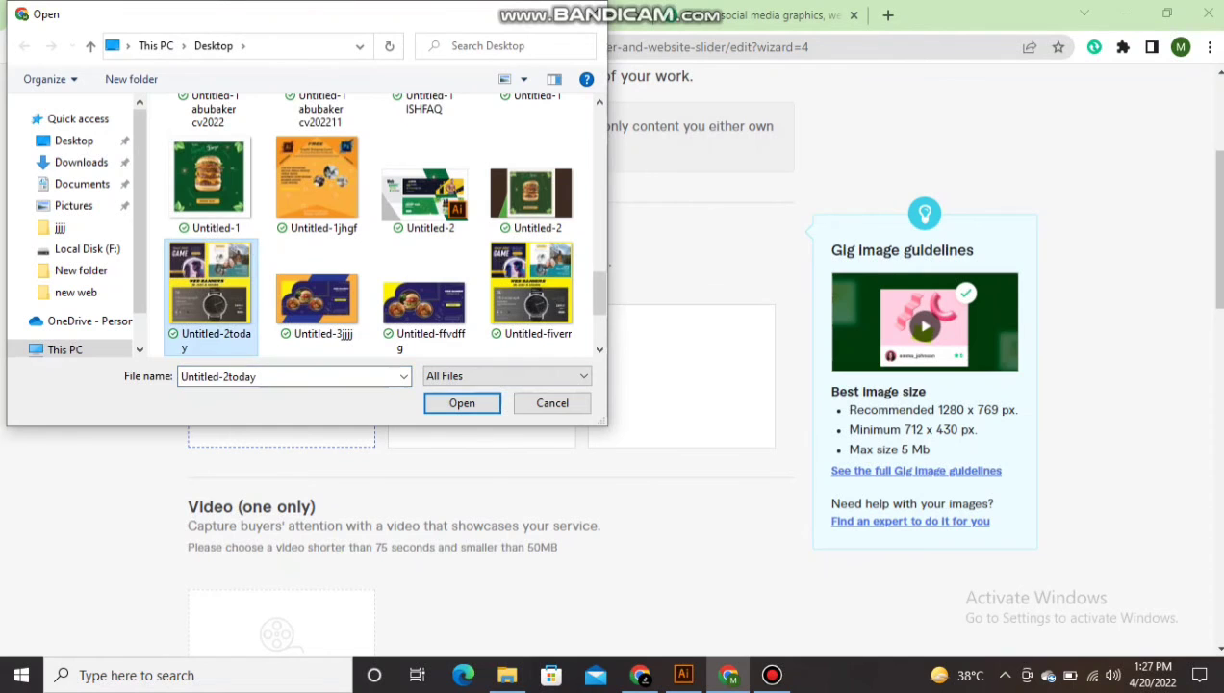
left_click(462, 402)
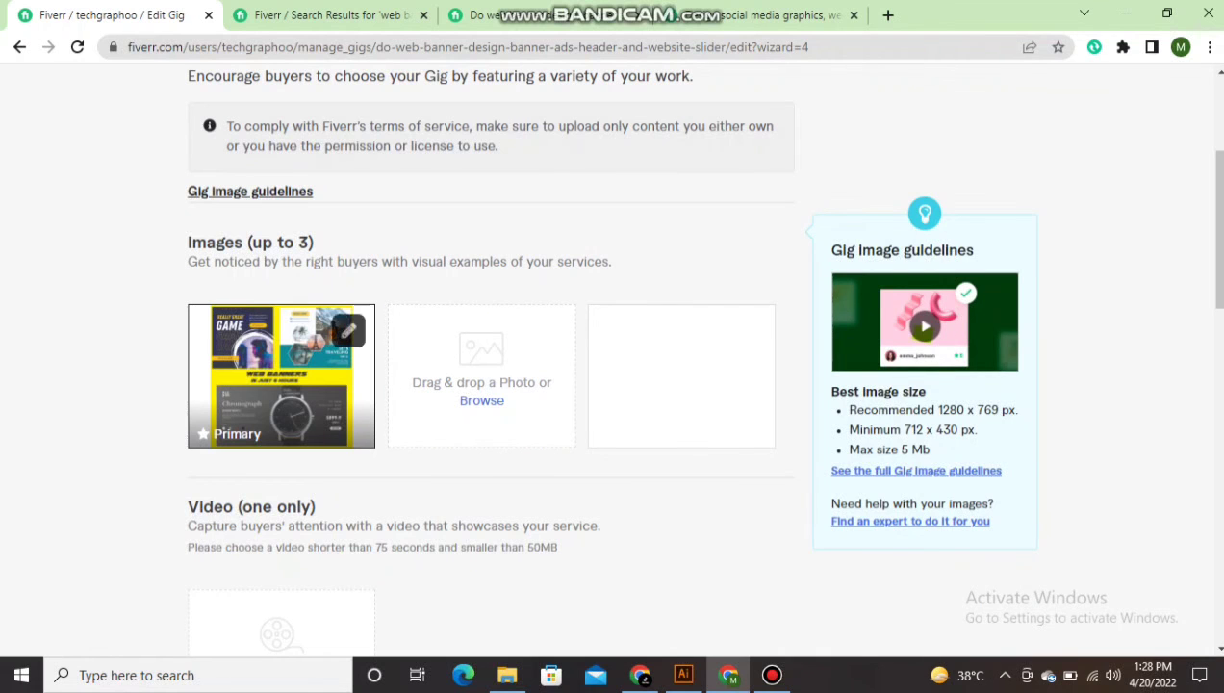
Step: Save the gallery without a video or documents, and publish the gig through to the finished wizard
scroll(281, 376, "down", 4)
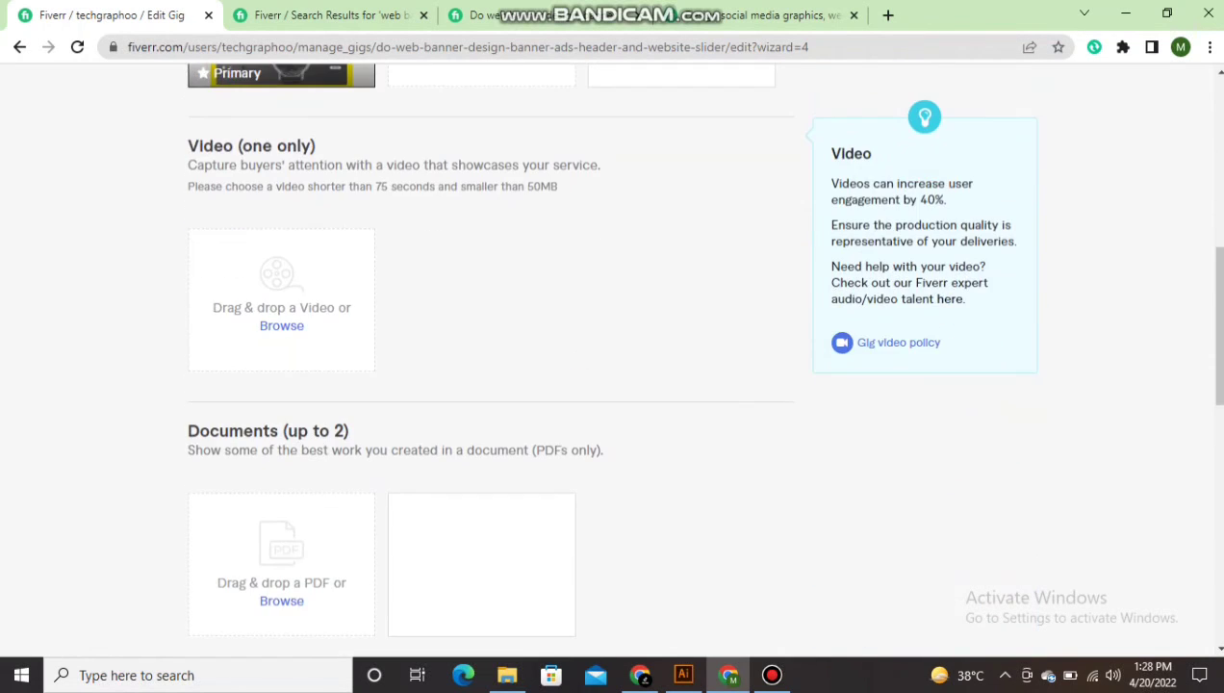
scroll(612, 360, "down", 3)
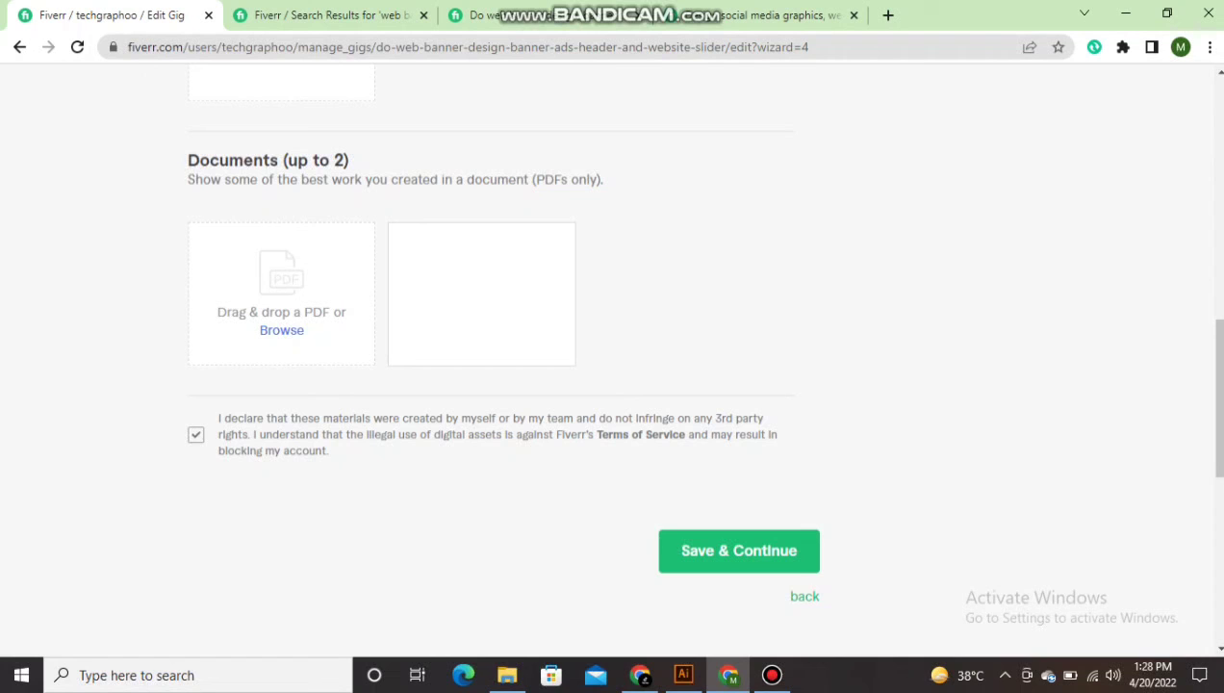
left_click(739, 551)
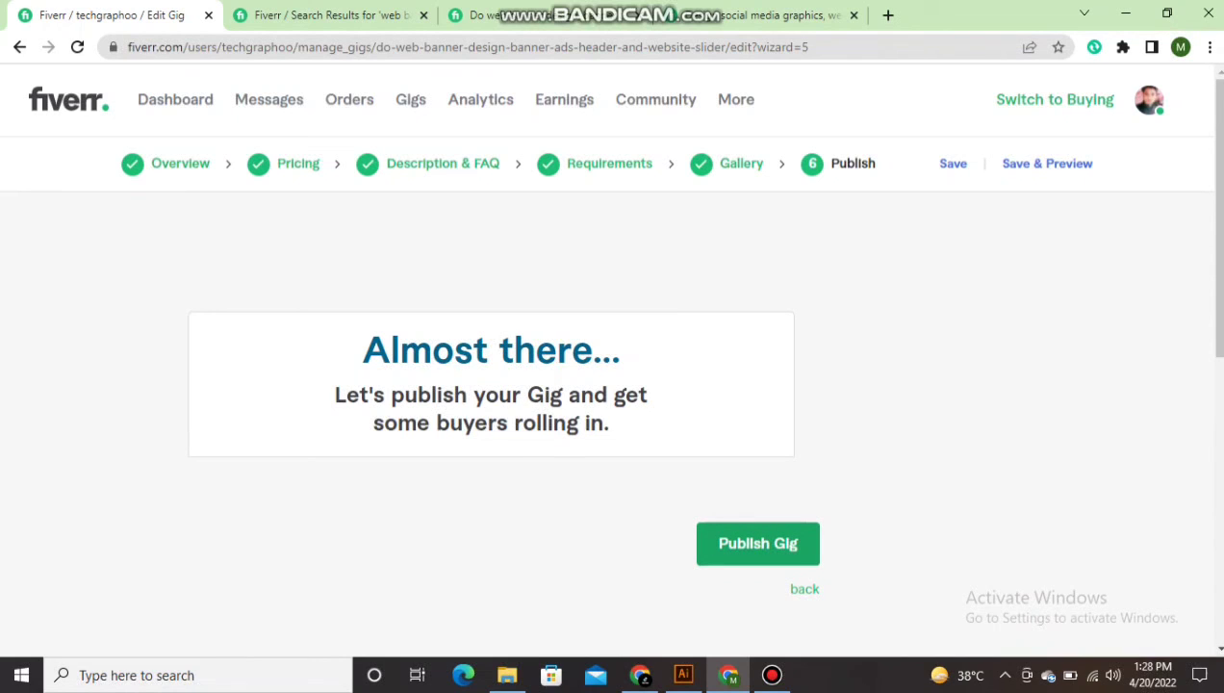
left_click(757, 542)
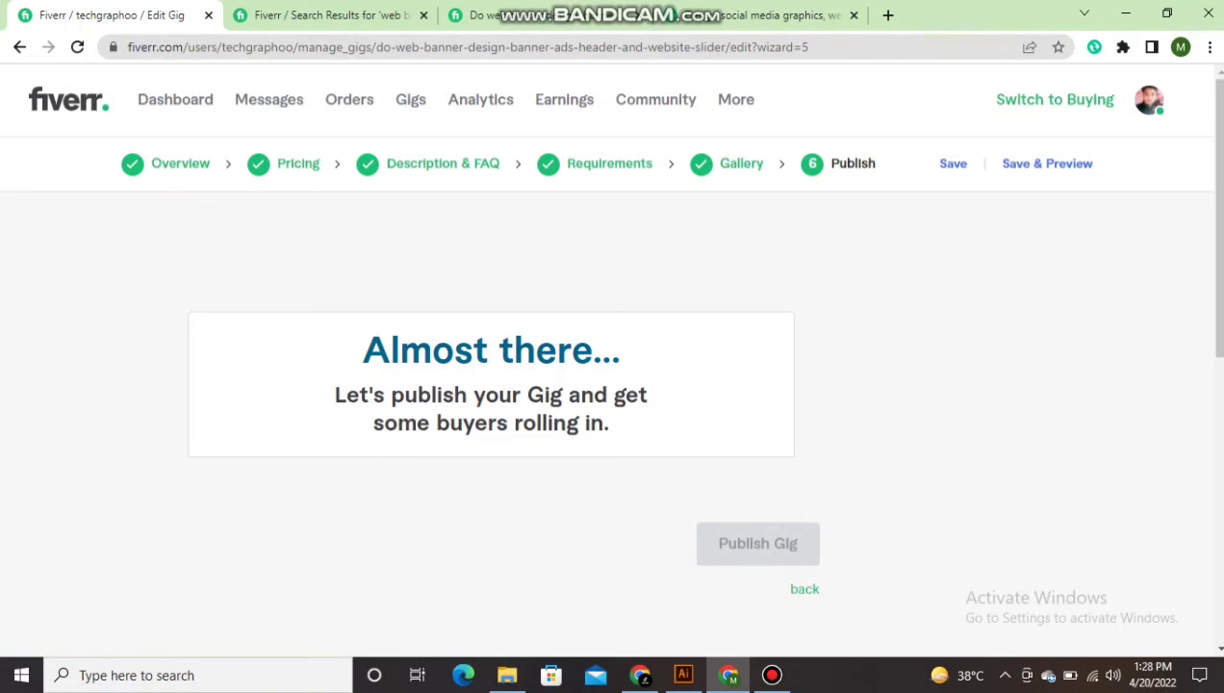
scroll(612, 365, "down", 8)
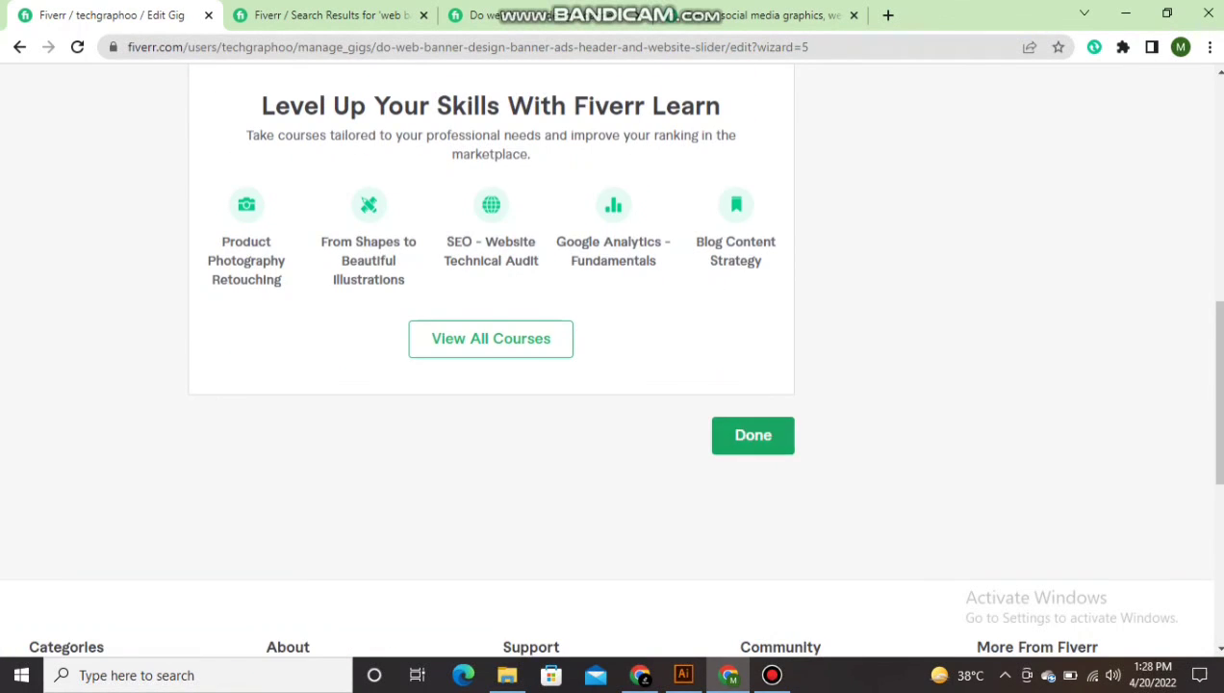
left_click(752, 435)
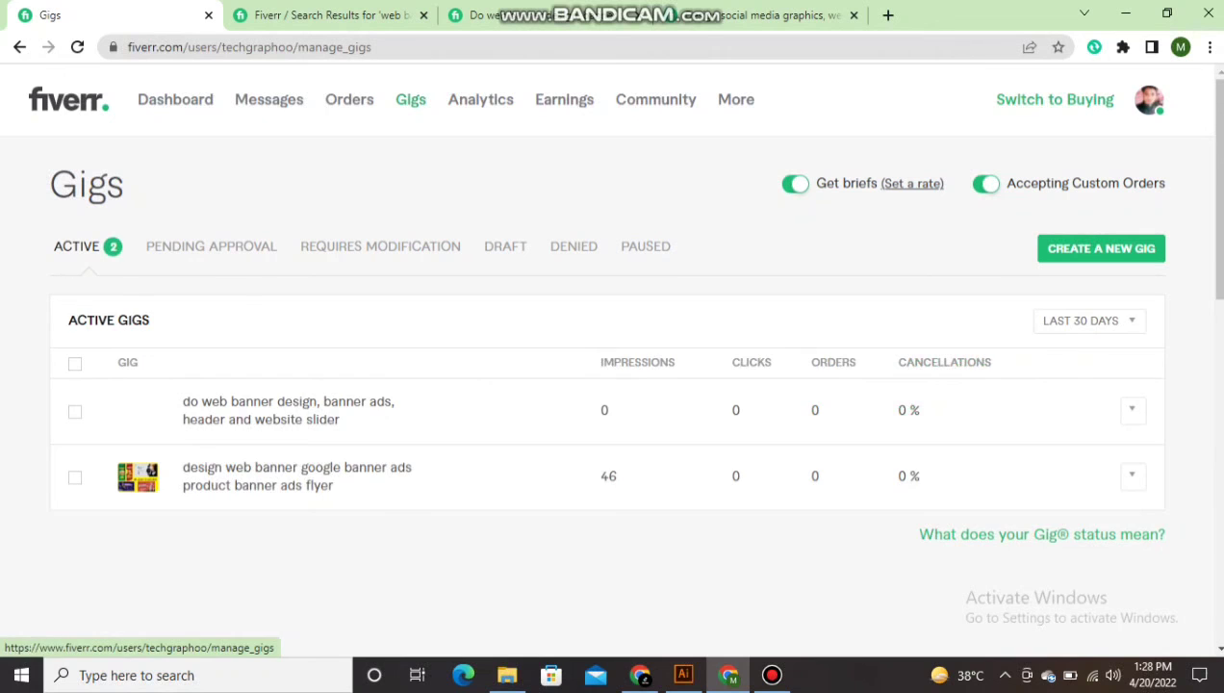
Step: Open the seller's own profile page to view the new gig among the active gigs
left_click(411, 99)
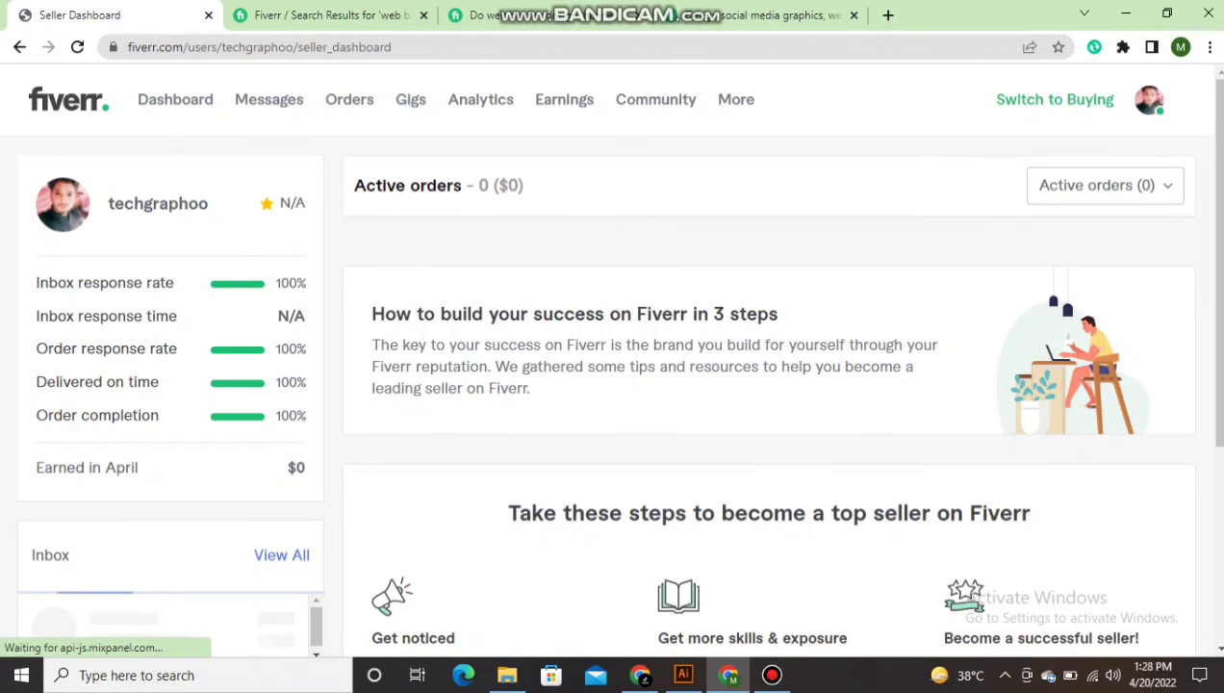
left_click(1148, 99)
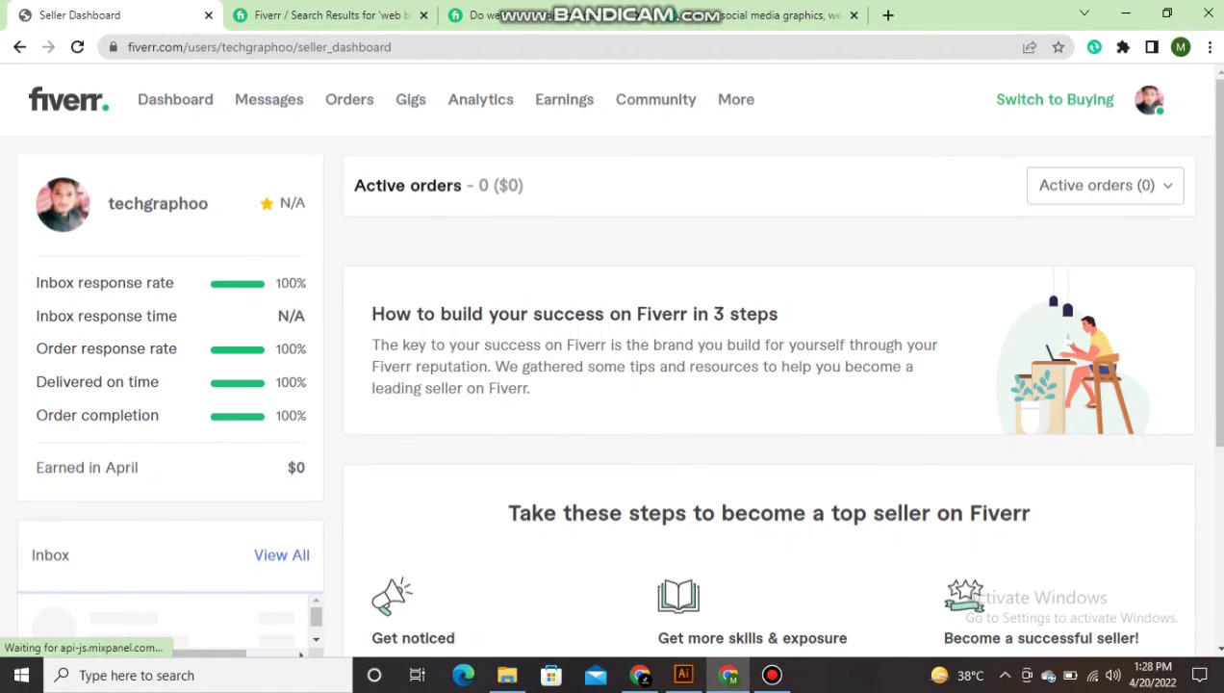
left_click(1149, 100)
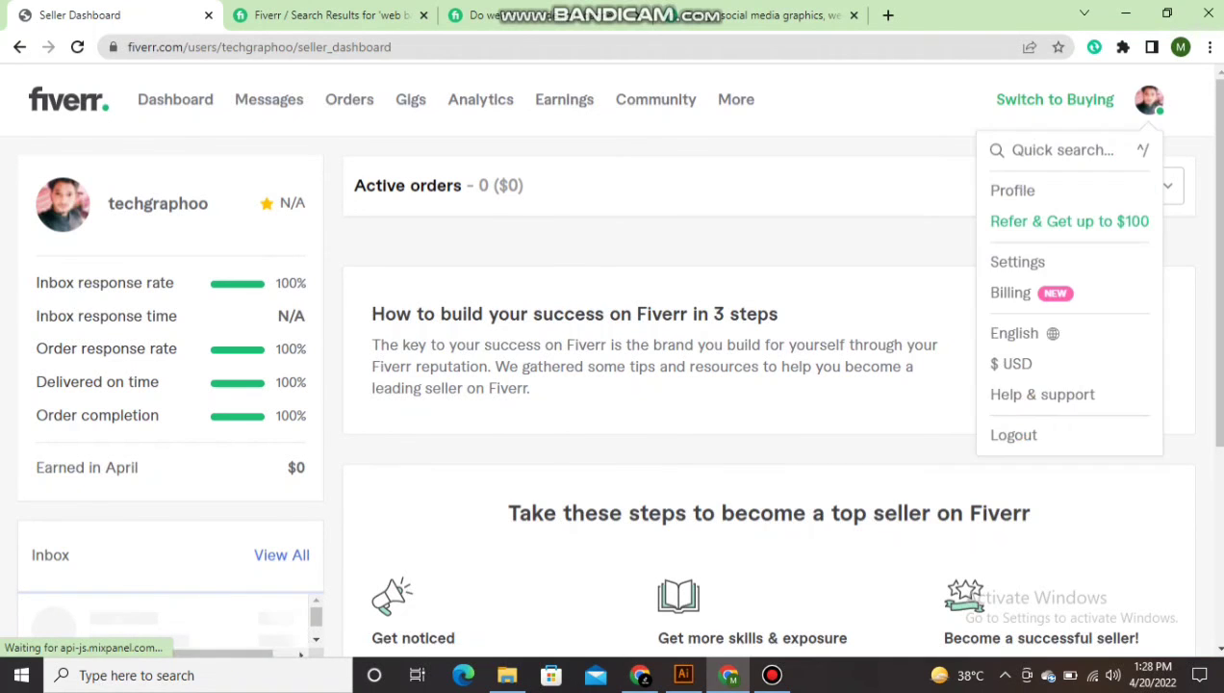
left_click(1012, 190)
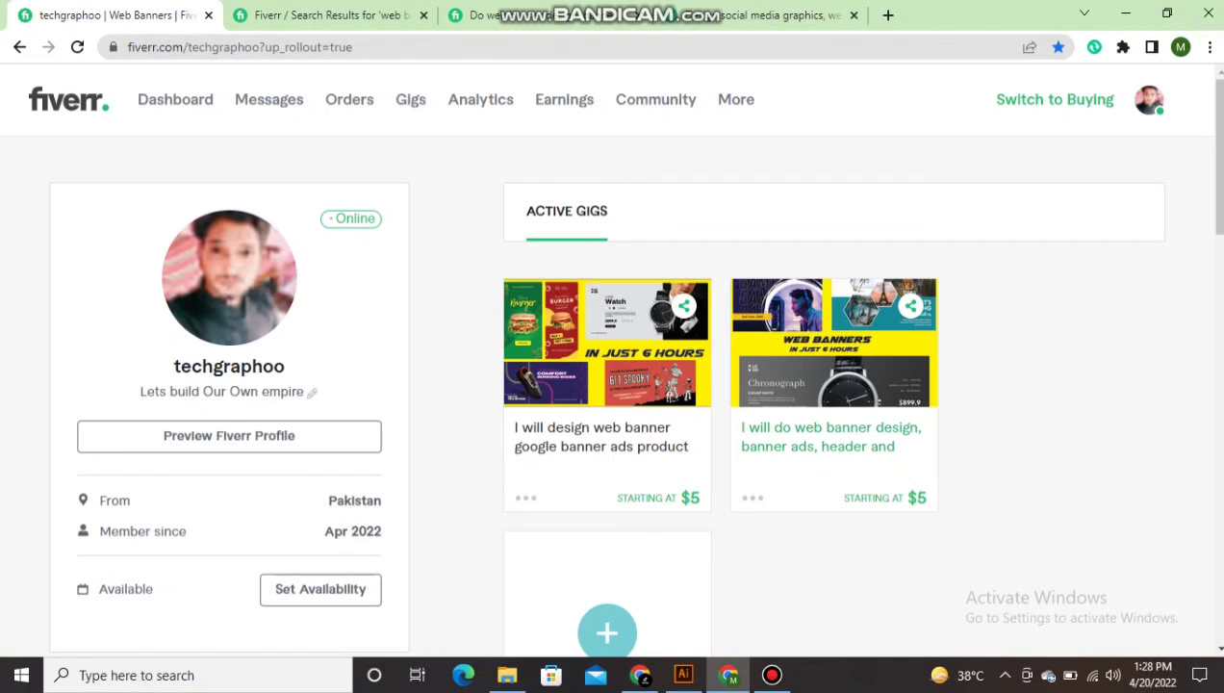
Step: Open the new gig "I will do web banner design, banner ads, header and website slider" and check its title and gallery image
right_click(847, 429)
left_click(914, 459)
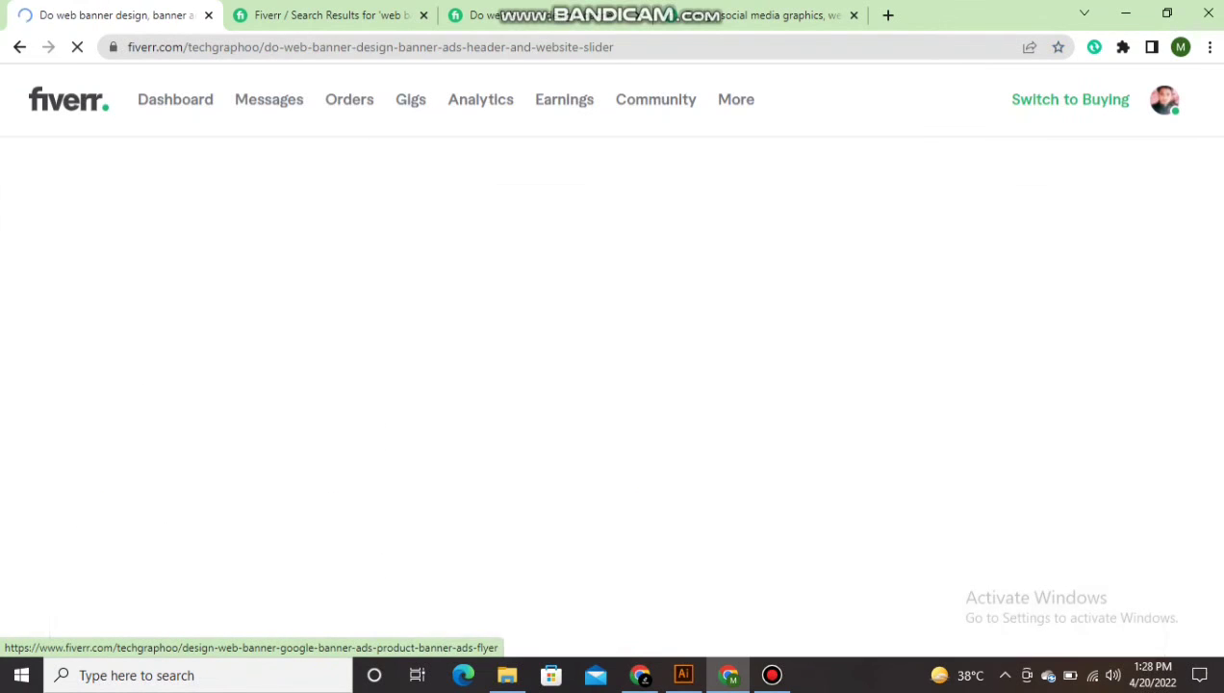
scroll(612, 385, "down", 2)
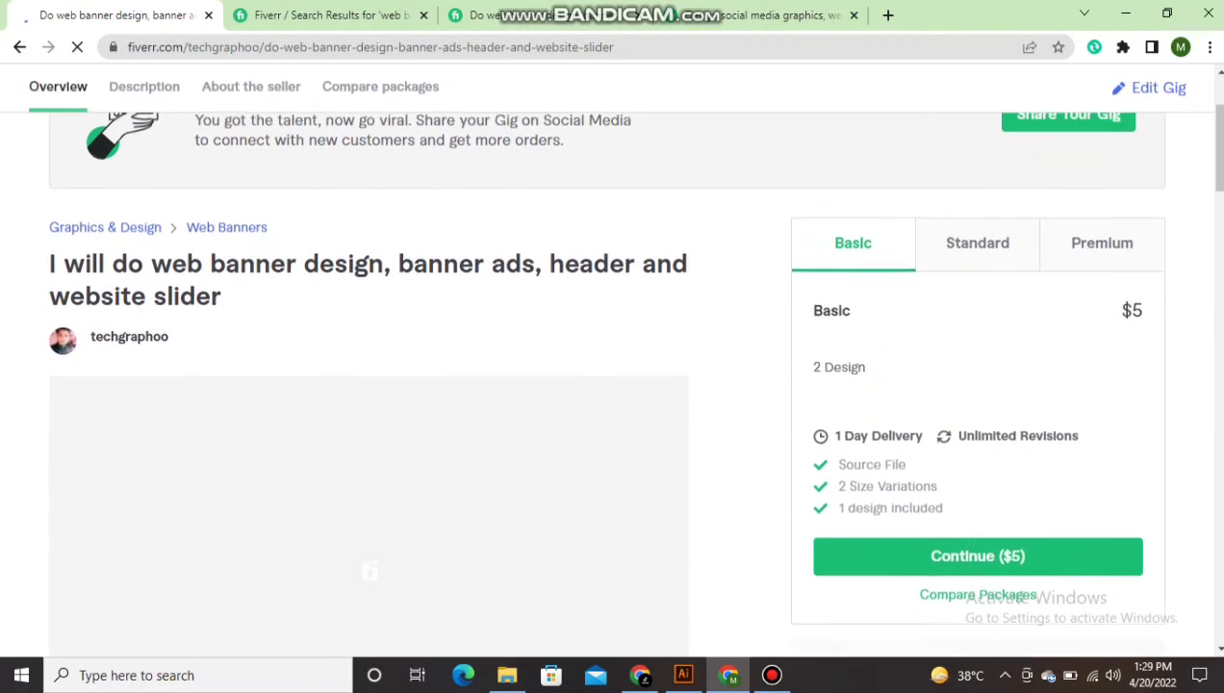
scroll(612, 385, "up", 2)
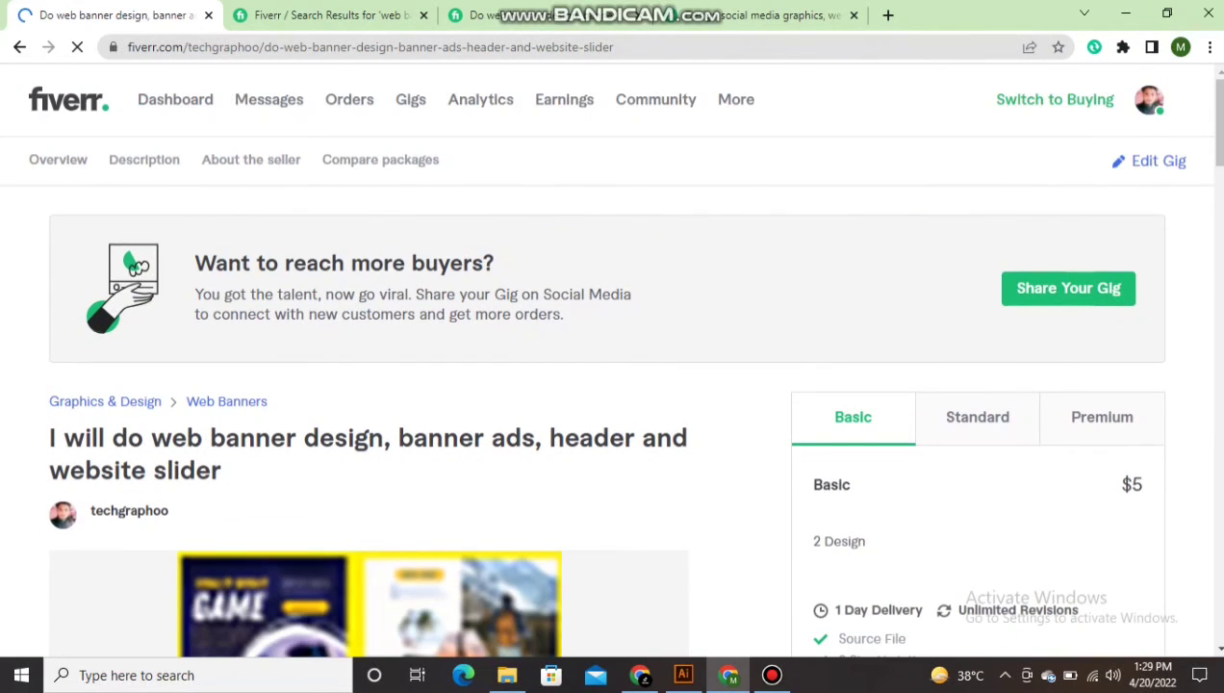
scroll(612, 385, "down", 3)
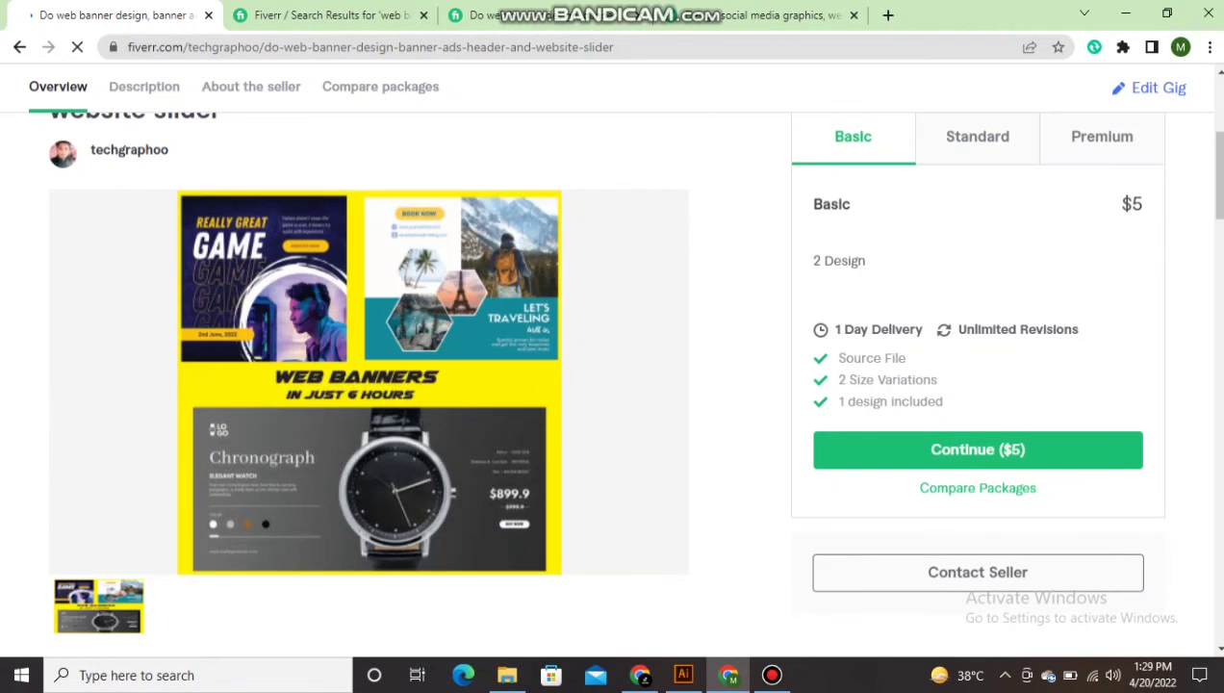
Step: Review the rest of the published gig page, including the description, seller section and package comparison, and return to the gallery image
scroll(367, 384, "down", 4)
scroll(367, 385, "down", 15)
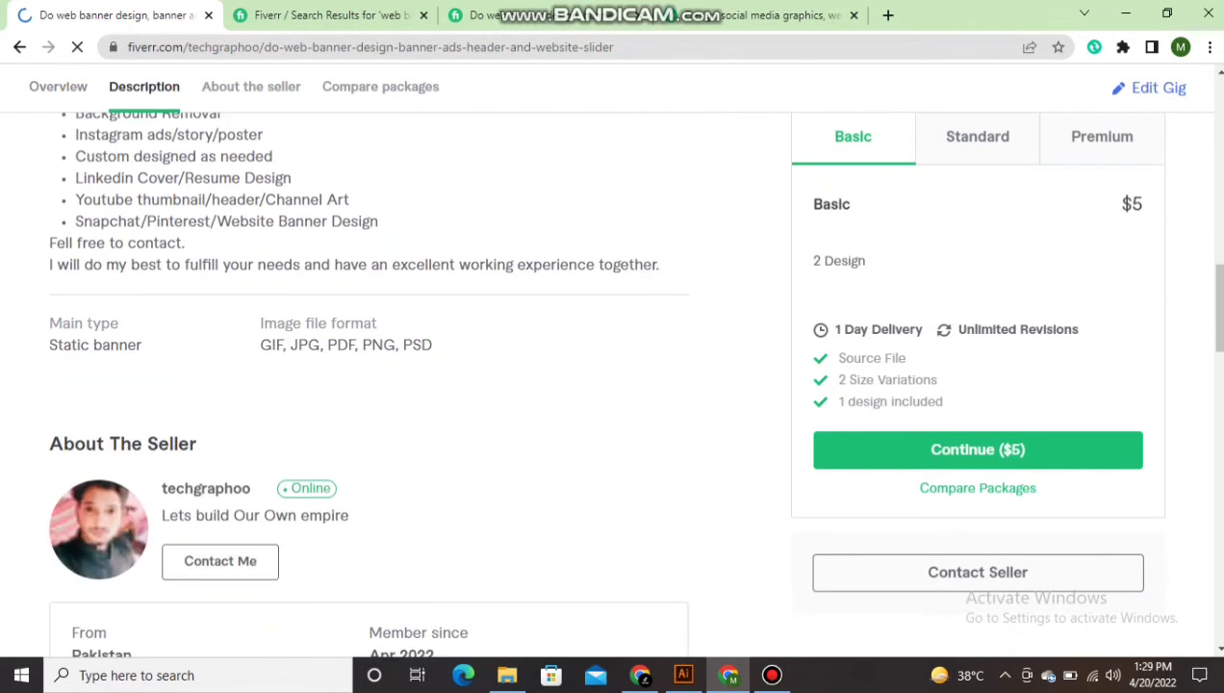
scroll(612, 384, "down", 4)
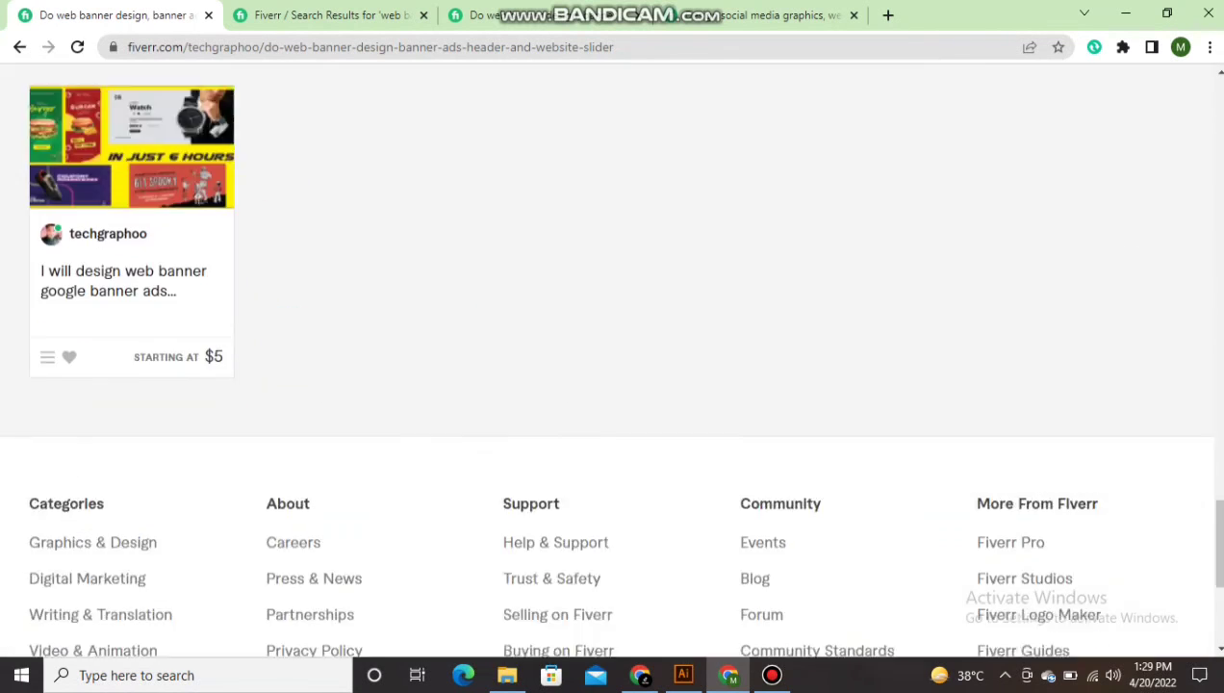
scroll(611, 385, "up", 13)
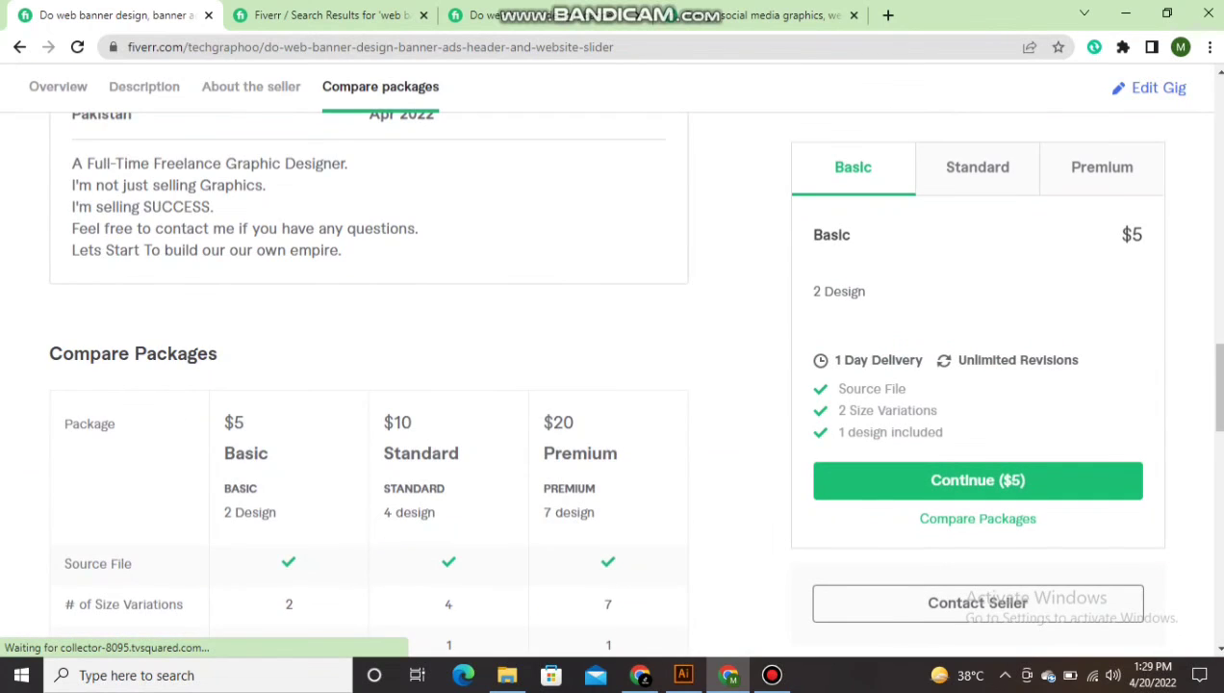
scroll(368, 385, "up", 12)
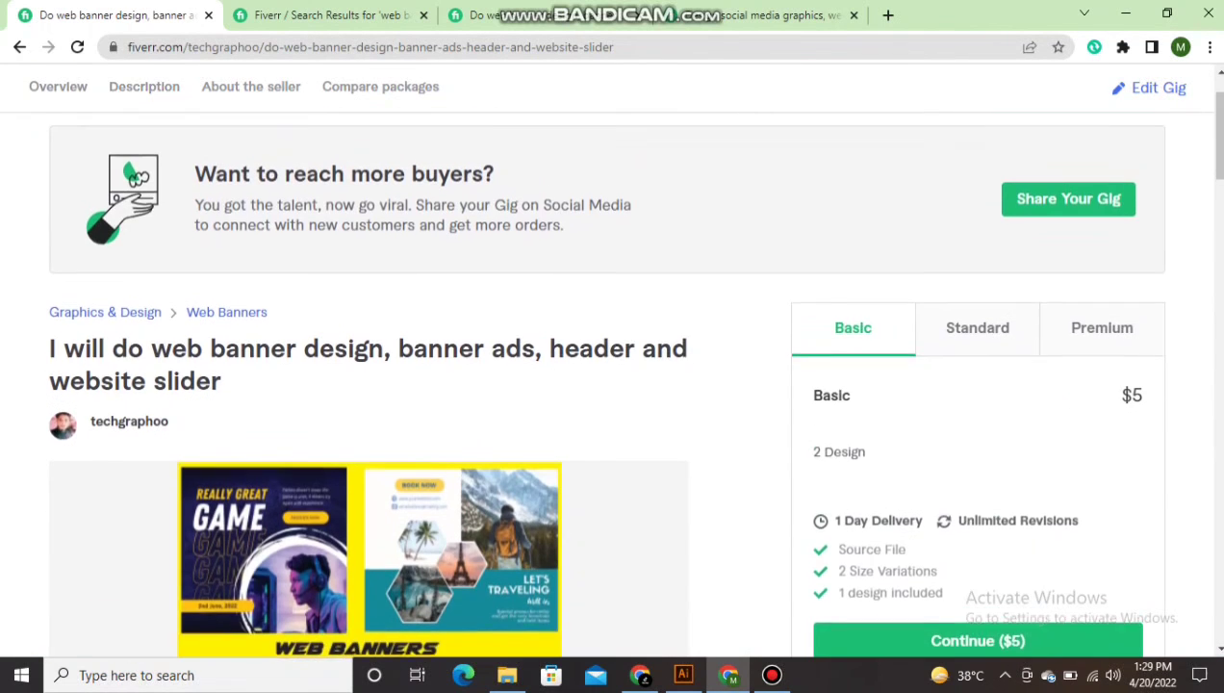
scroll(612, 385, "up", 1)
scroll(612, 385, "down", 4)
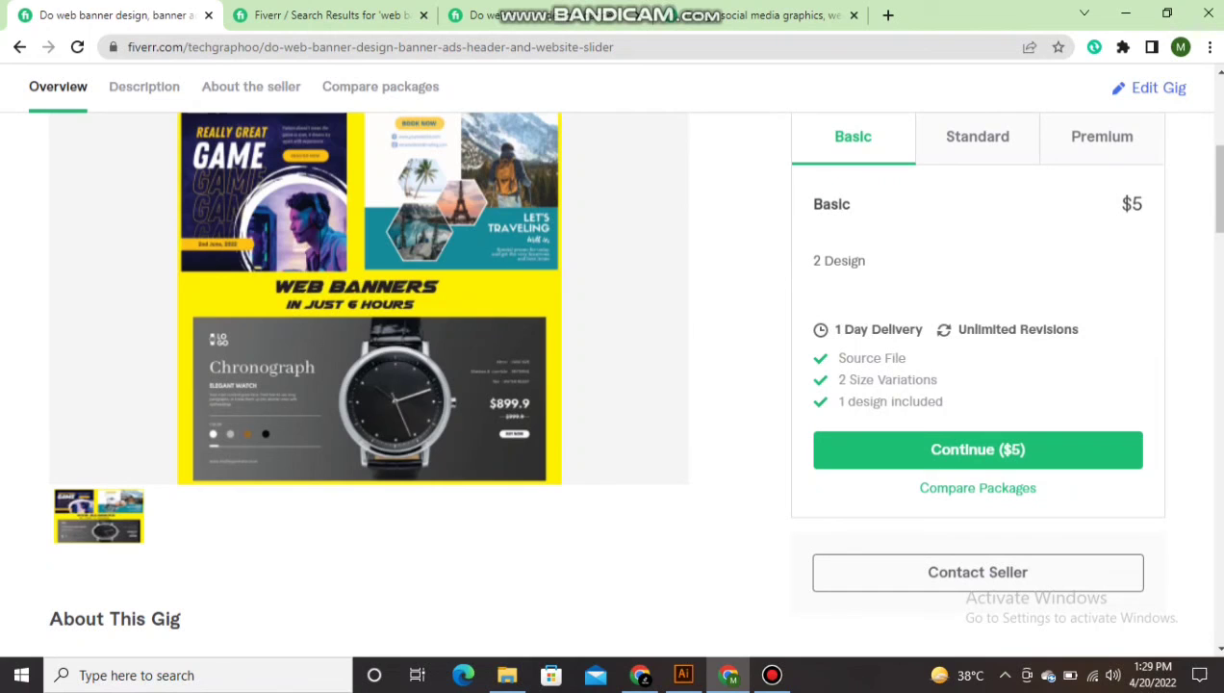